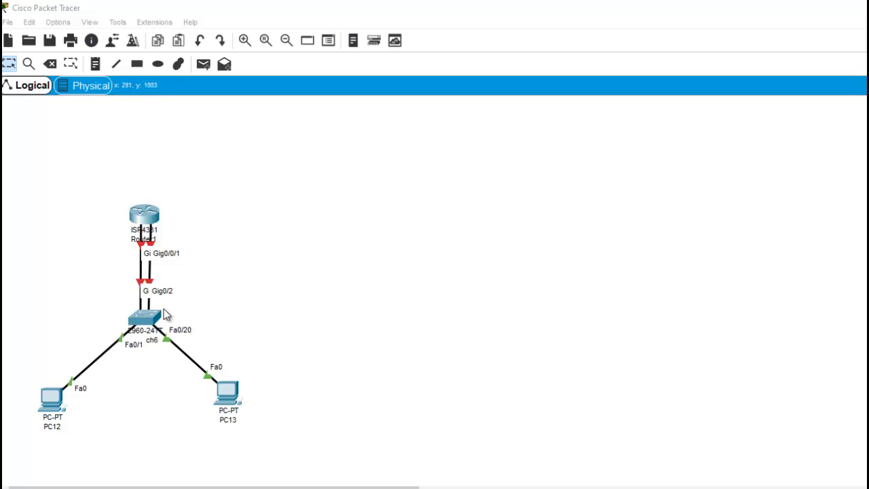
Draw a pink filled ellipse around PC13 and a green filled ellipse around PC12 to mark their separate VLANs
left_click(160, 64)
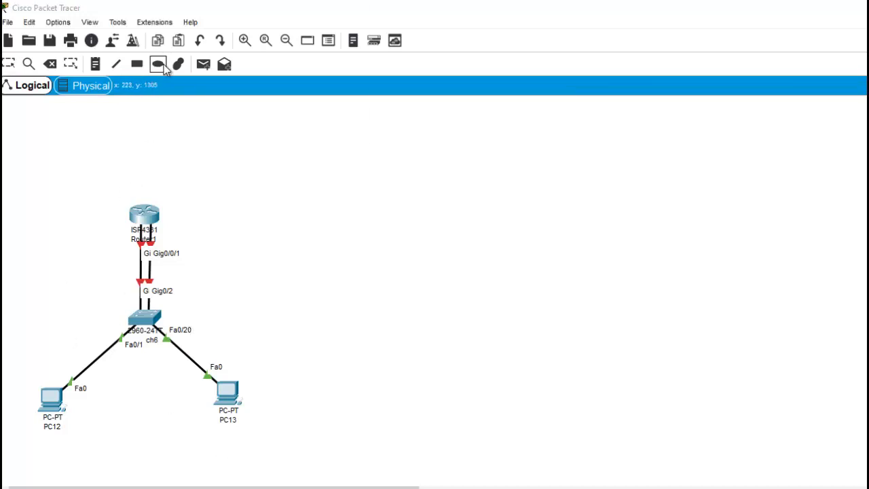
left_click_drag(199, 318, 271, 450)
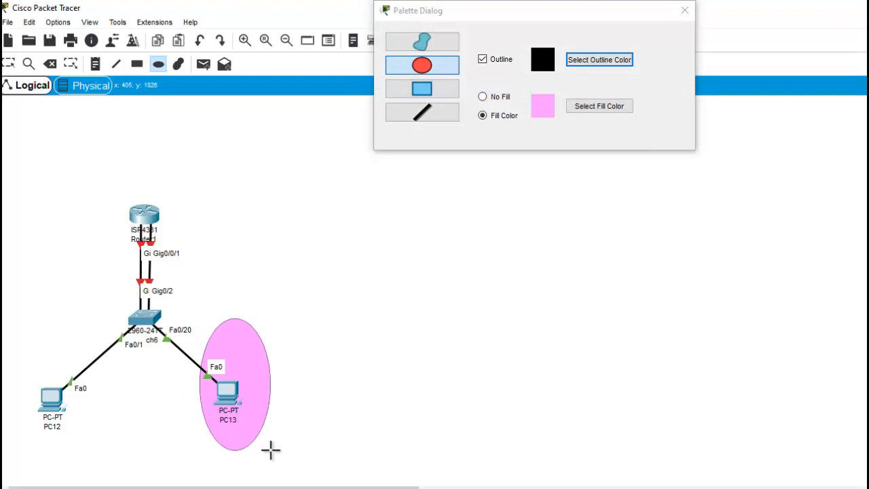
left_click(608, 108)
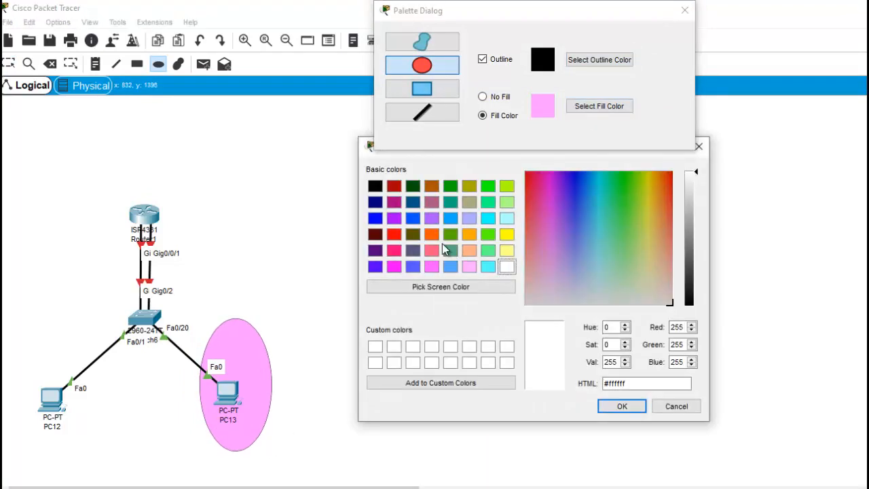
left_click(450, 235)
left_click(617, 408)
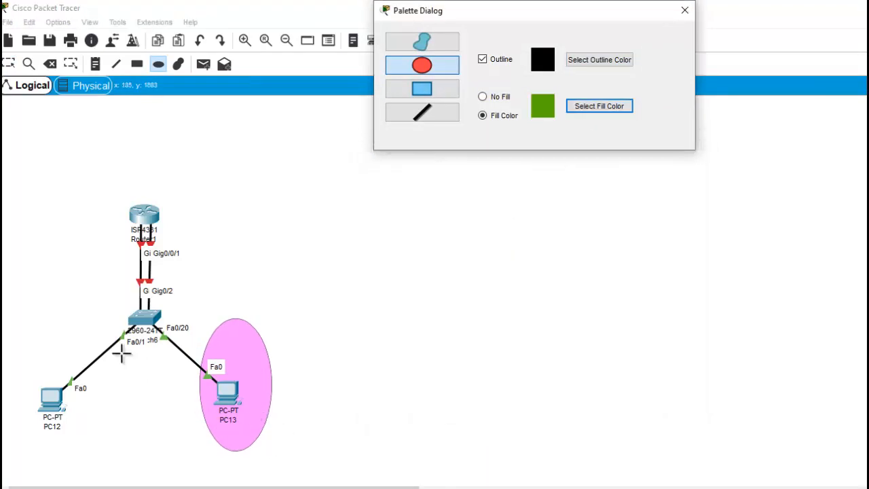
left_click_drag(119, 328, 11, 457)
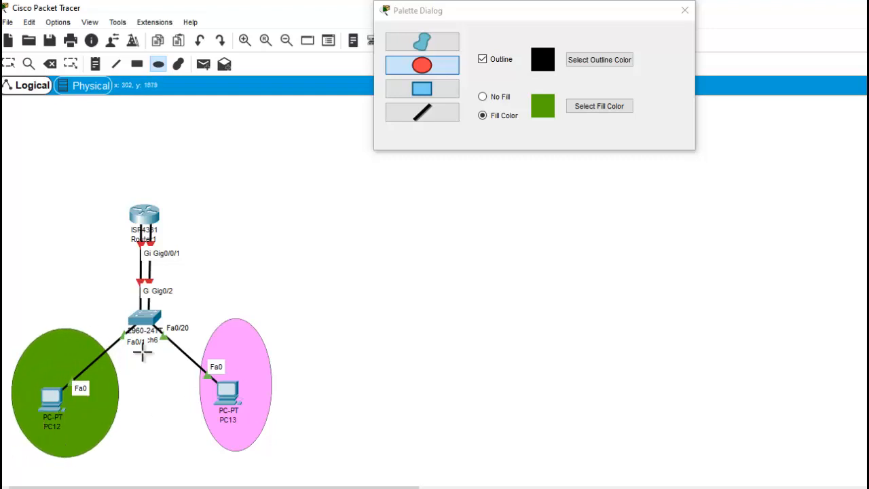
left_click(684, 10)
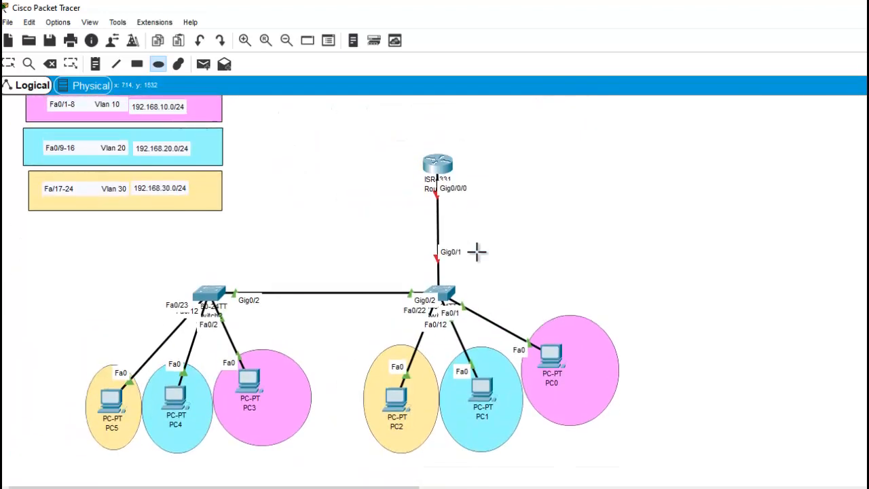
scroll(477, 252, "up", 1)
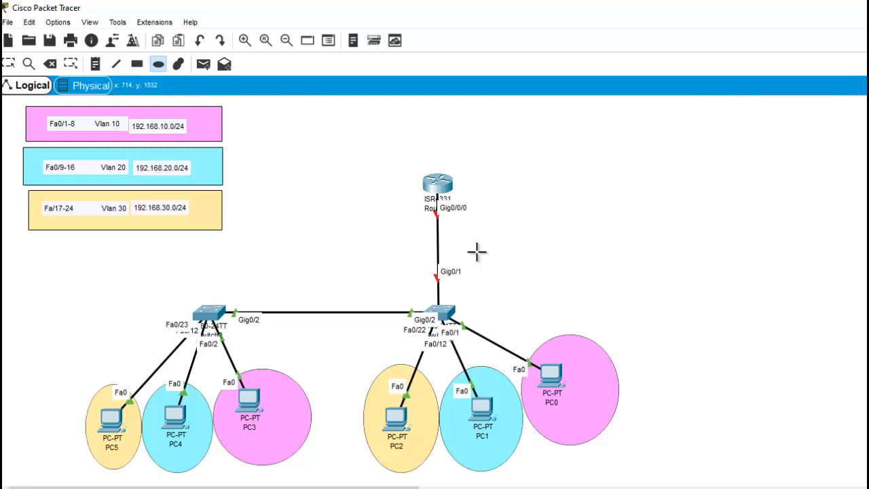
mouse_move(477, 251)
left_mouse_down()
mouse_move(610, 279)
mouse_move(652, 139)
left_mouse_up()
left_click(50, 64)
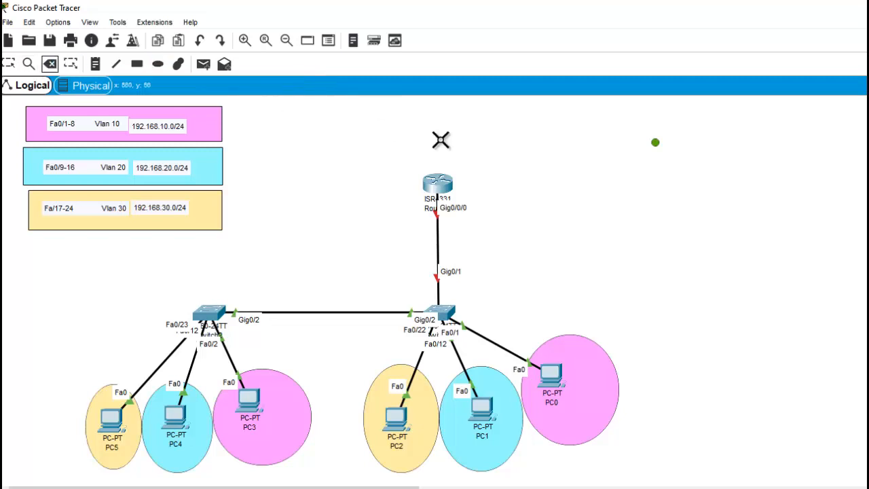
left_click(659, 140)
Switch back to the selection tool and open the command line interface of Switch1, the switch directly below the router
left_click(10, 65)
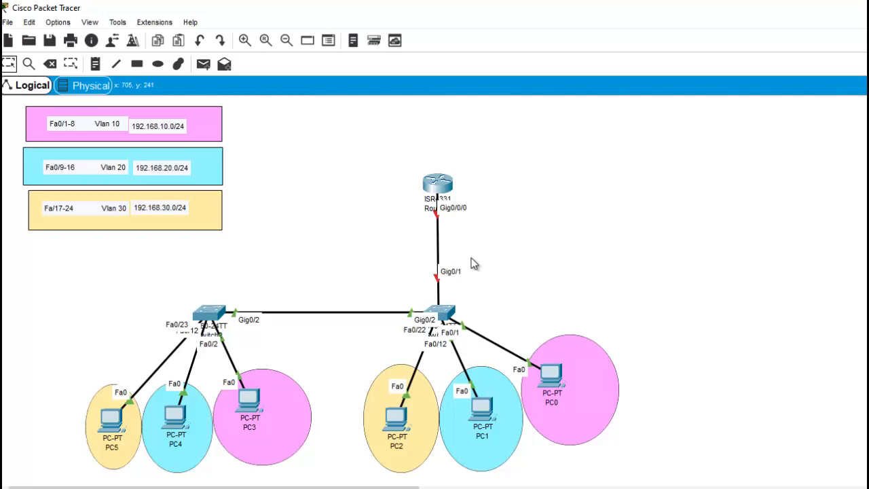
scroll(474, 264, "down", 10)
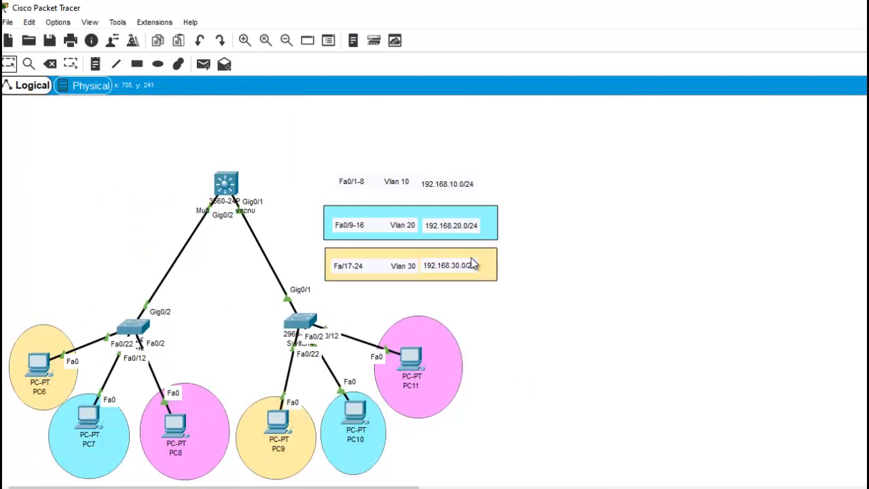
scroll(570, 314, "down", 1)
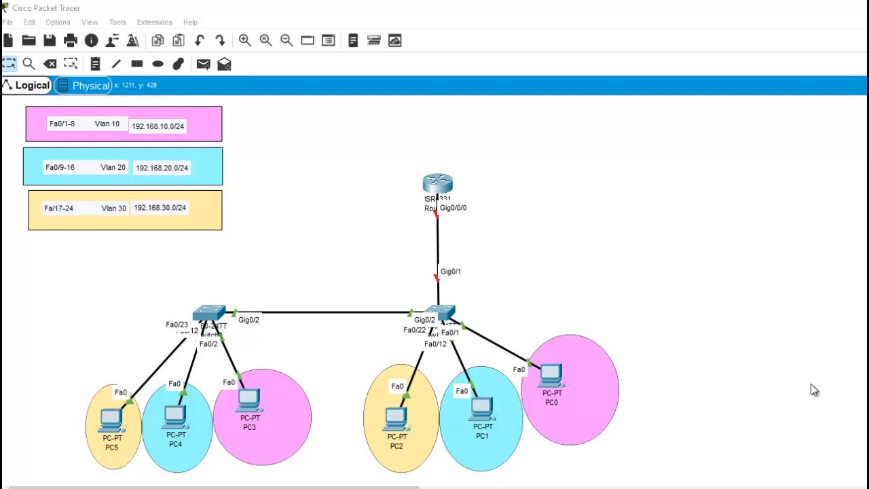
left_click(446, 314)
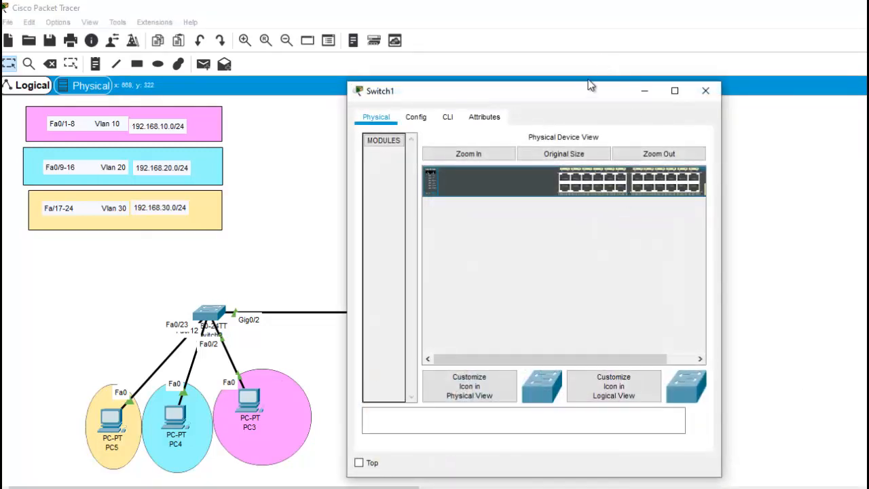
left_click_drag(584, 86, 578, 40)
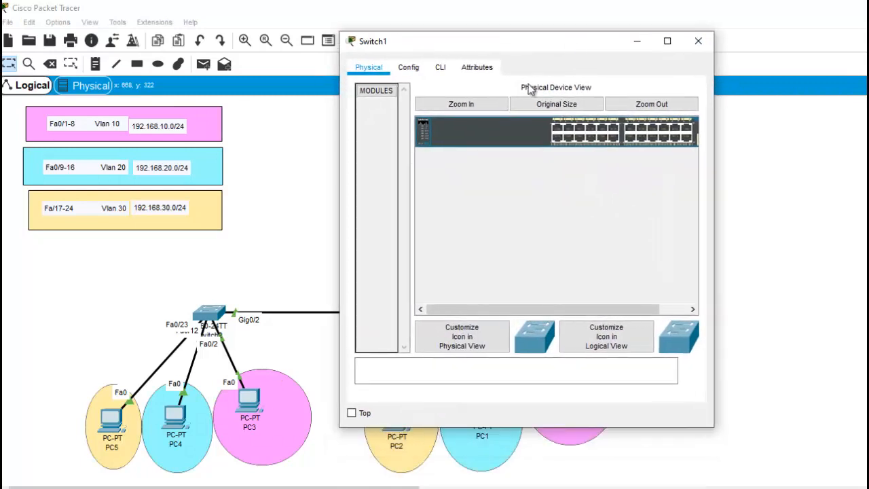
left_click(440, 67)
left_click(527, 352)
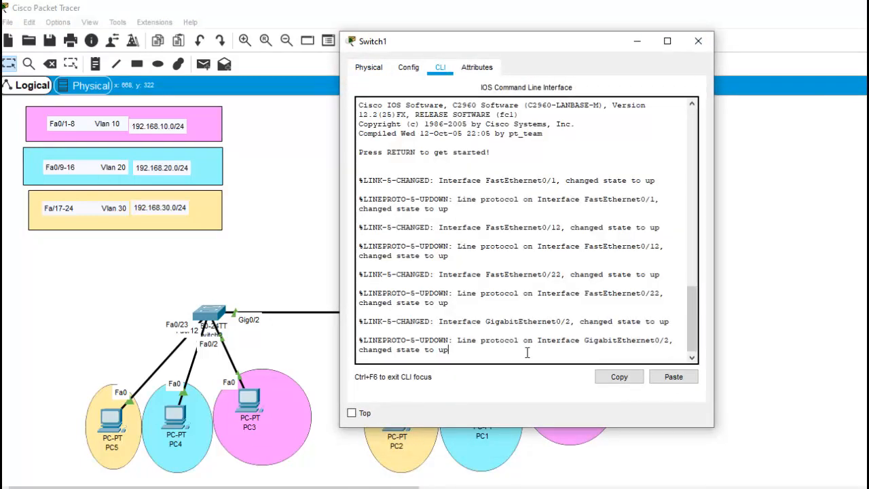
Enter privileged mode on Switch1 and go into global configuration mode with configure t
key("Return")
type("en")
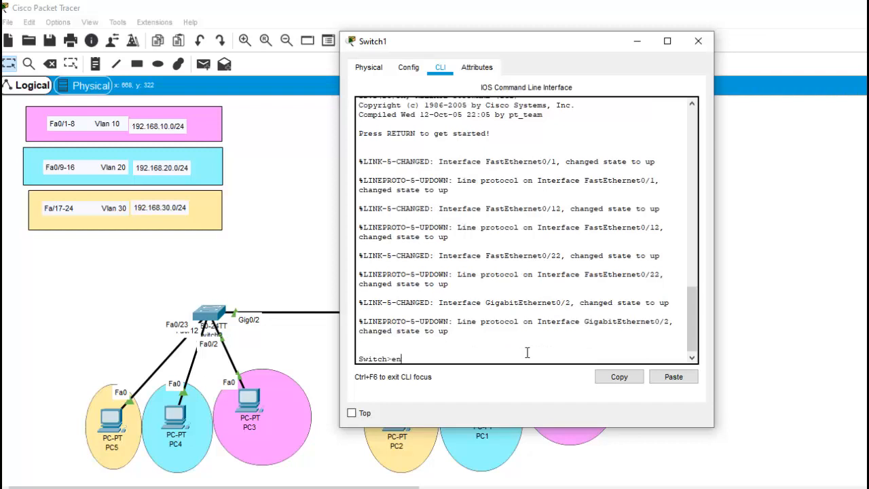
key("Return")
type("config")
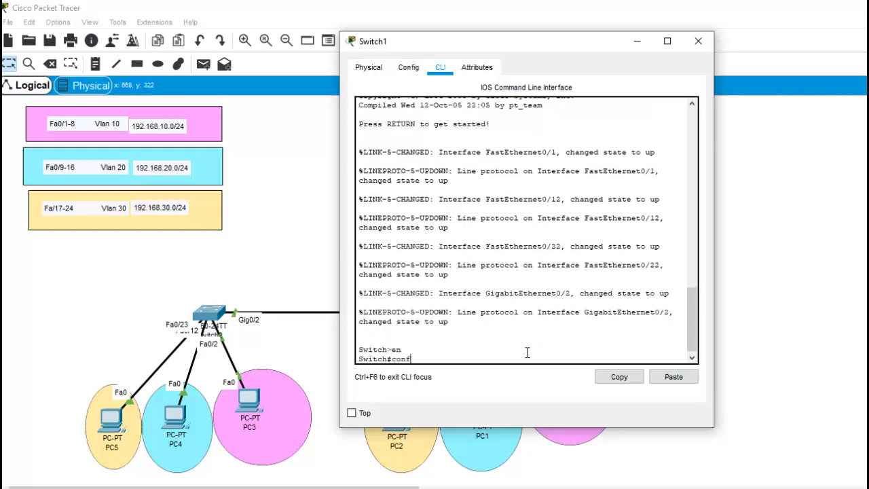
key("Return")
type("conf")
key("Tab")
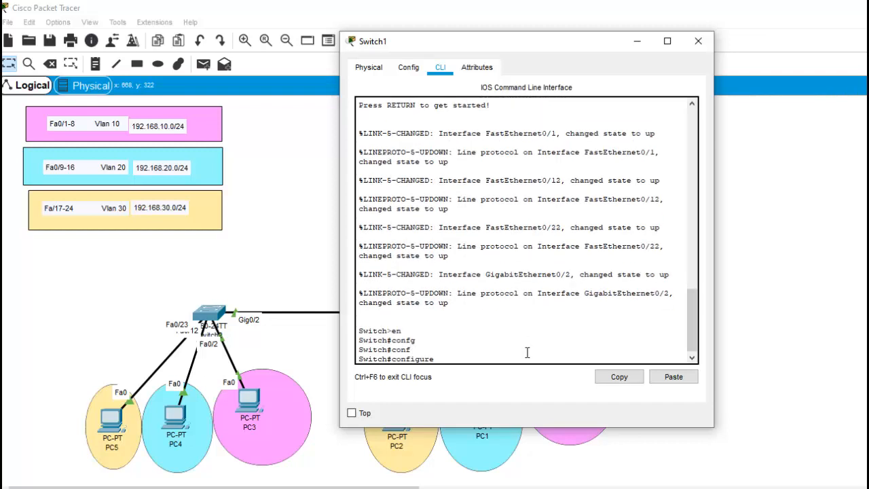
type("t")
key("Return")
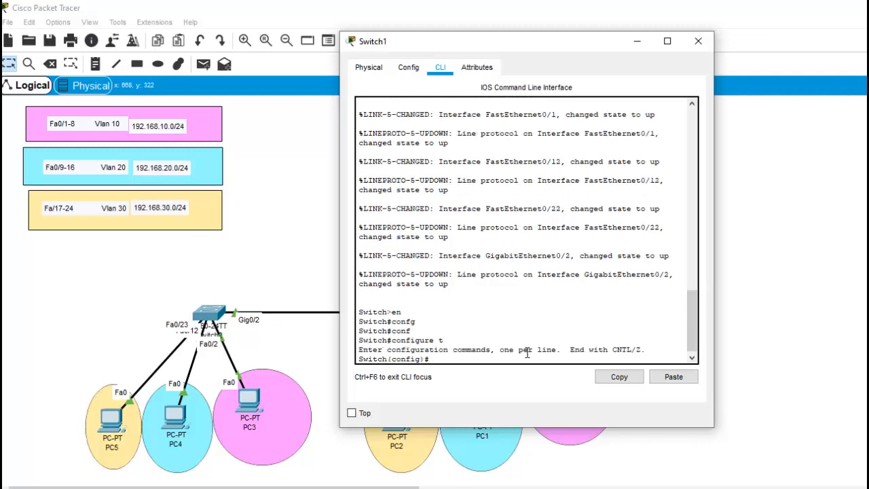
key("Return")
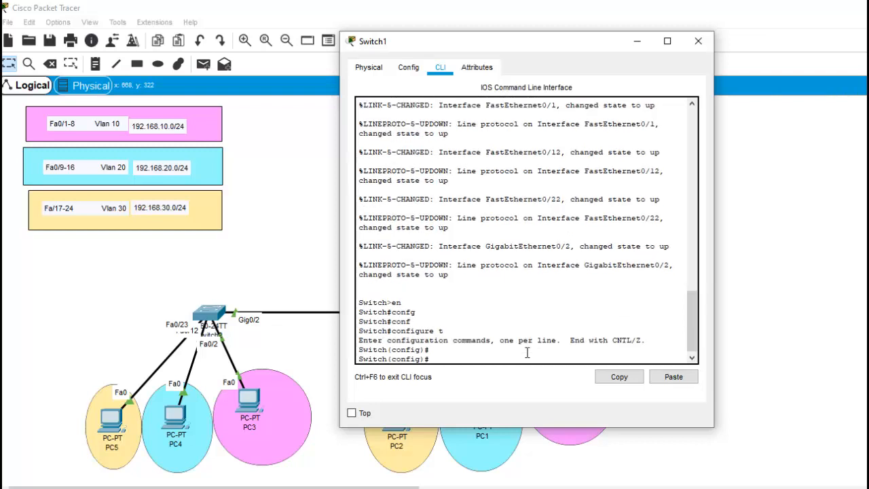
Create VLAN 10 on Switch1, name it Student, and return to global configuration mode
type("vlan")
key("Tab")
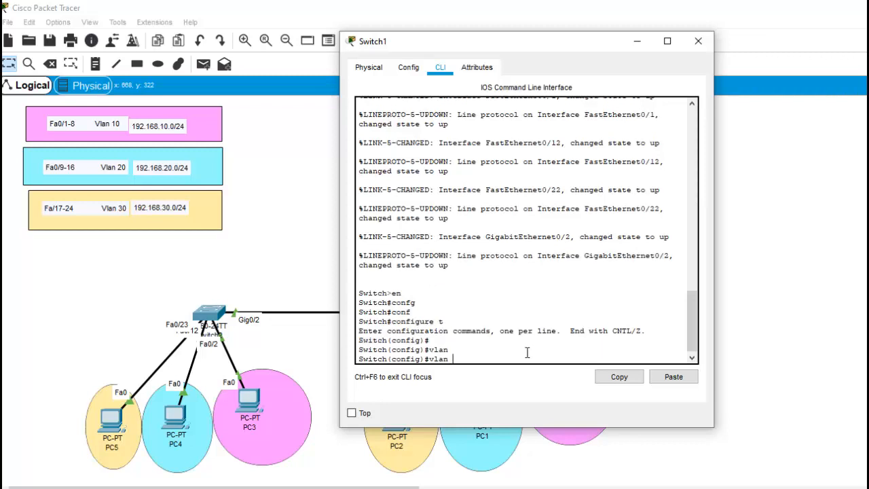
type("10")
key("Return")
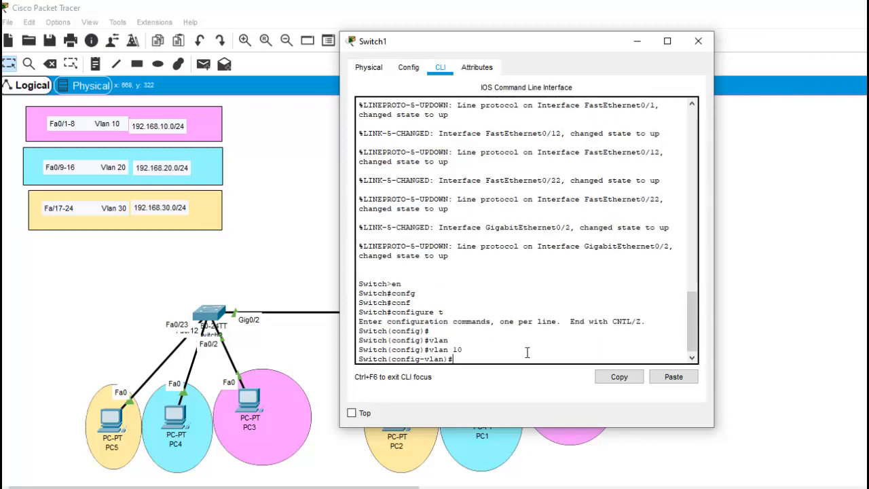
type("nae ")
type("me Stude")
type("nt")
key("Return")
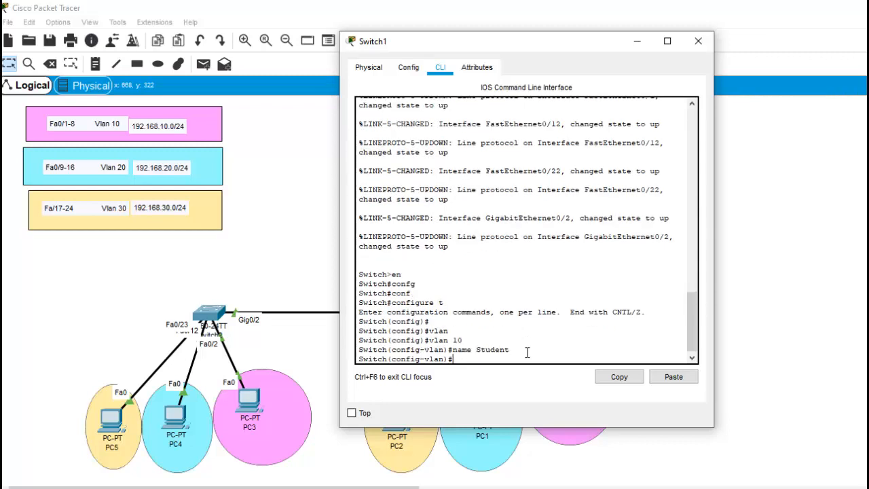
type("exit")
key("Return")
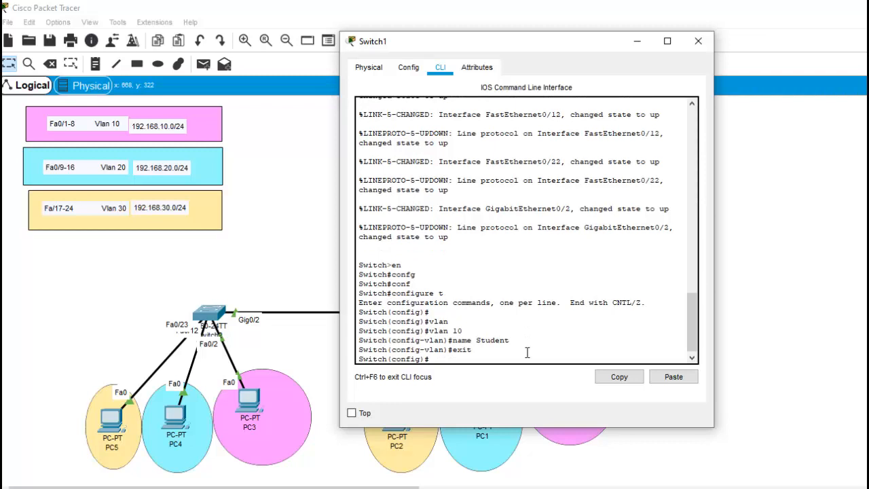
Create VLAN 20 on Switch1, name it Teacher, and return to global configuration mode
type("vl")
key("Tab")
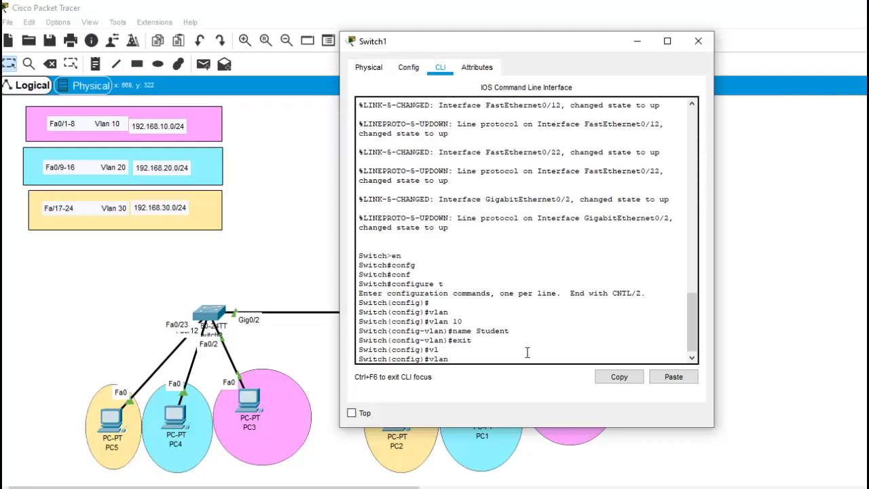
type("20 n")
key("Tab")
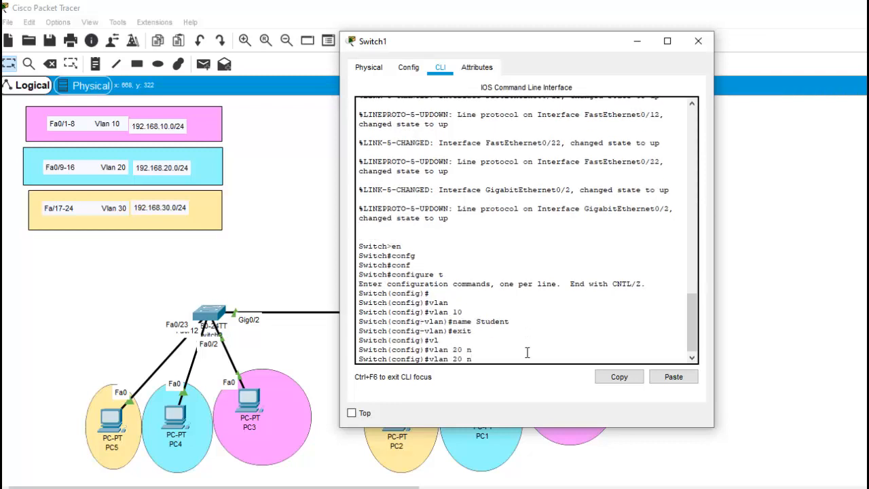
key("BackSpace")
key("Return")
type("name ")
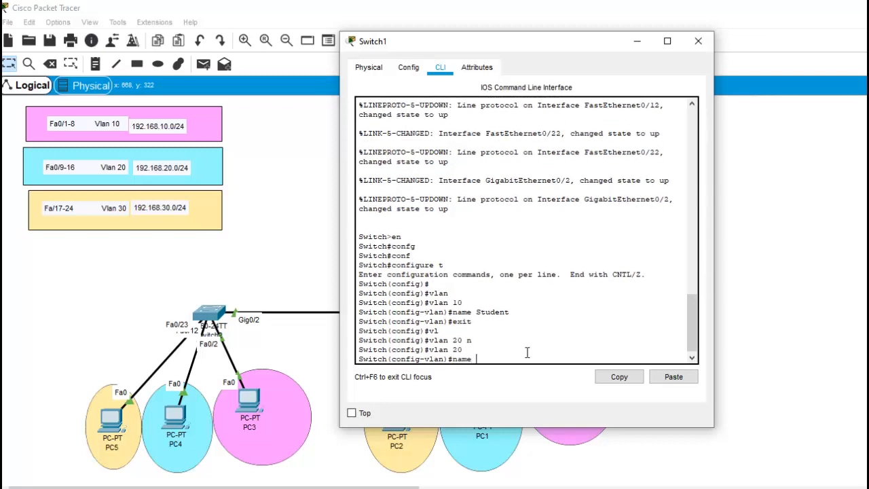
type("Teachers")
key("BackSpace")
key("Return")
type("exit")
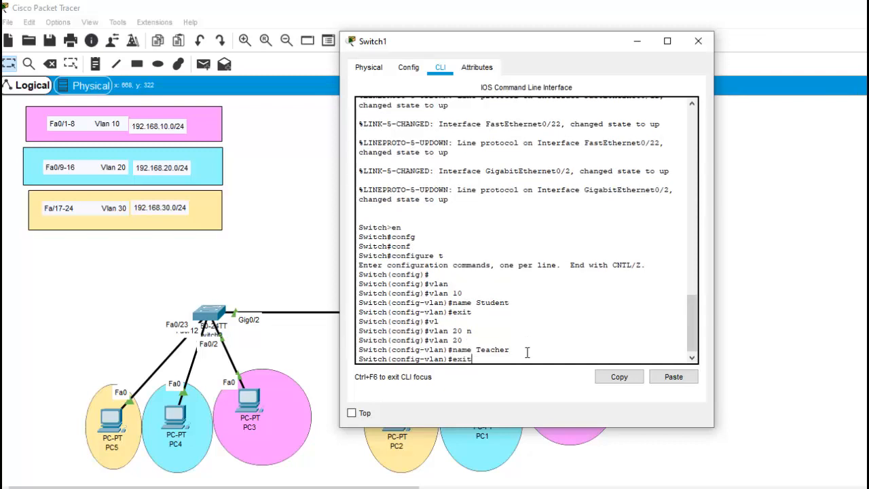
key("Return")
Create VLAN 30 on Switch1, name it Admin, and return to global configuration mode
type("vla")
key("Tab")
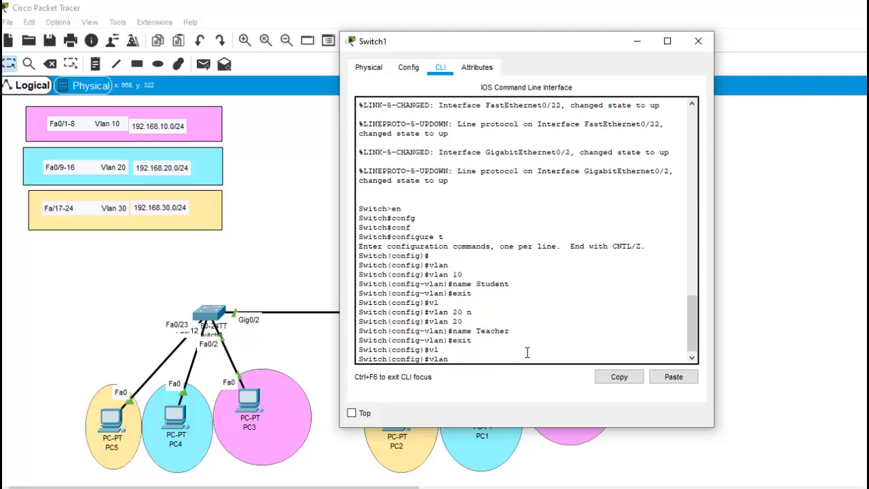
type("33")
key("BackSpace")
type("0")
key("Return")
type("name ")
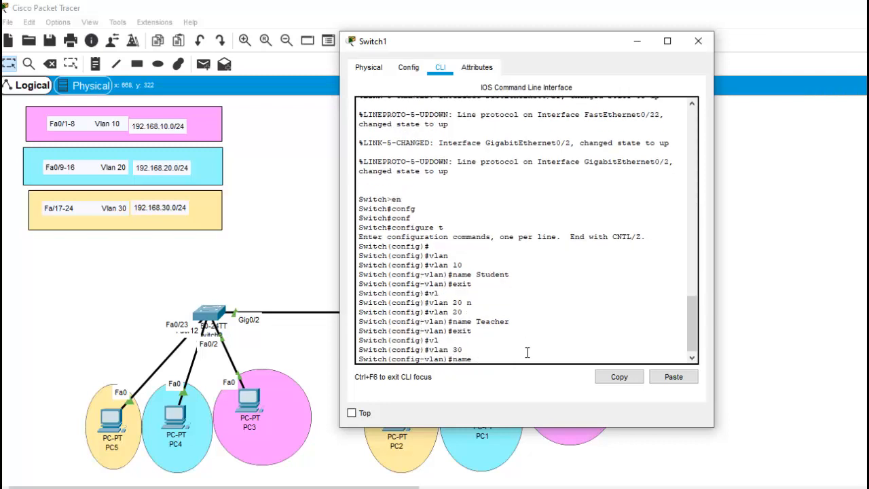
type("Admin")
key("Return")
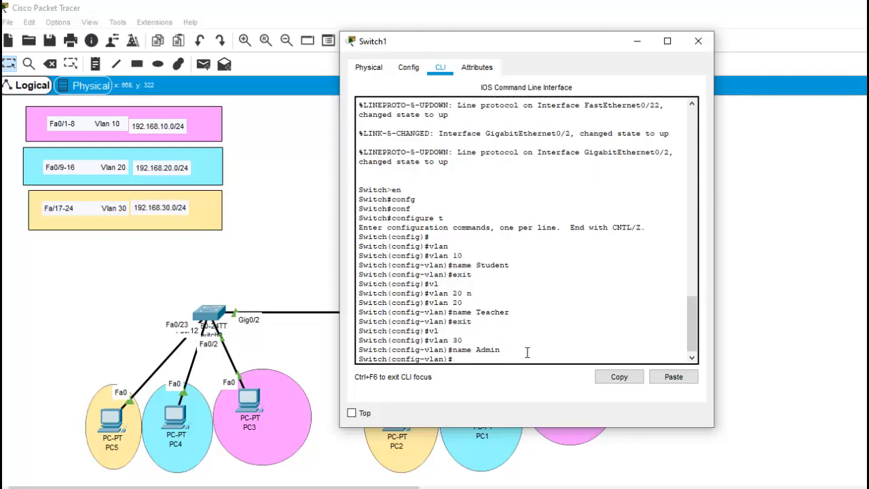
type("exit")
key("Return")
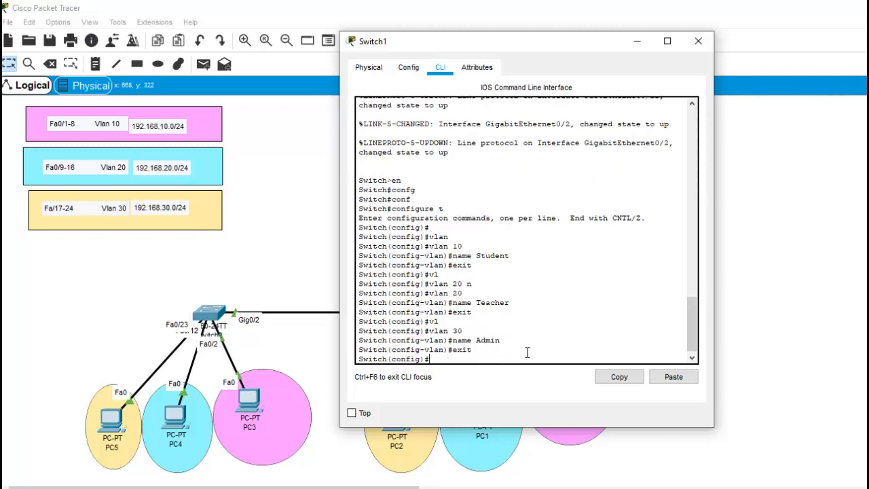
Enter interface range configuration for fastEthernet 0/1-8 on Switch1
type("inter")
key("Tab")
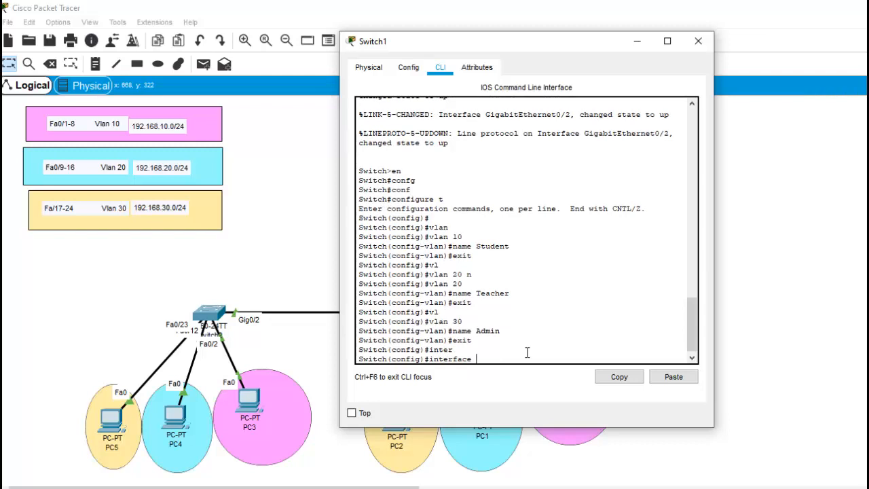
type("r")
key("Tab")
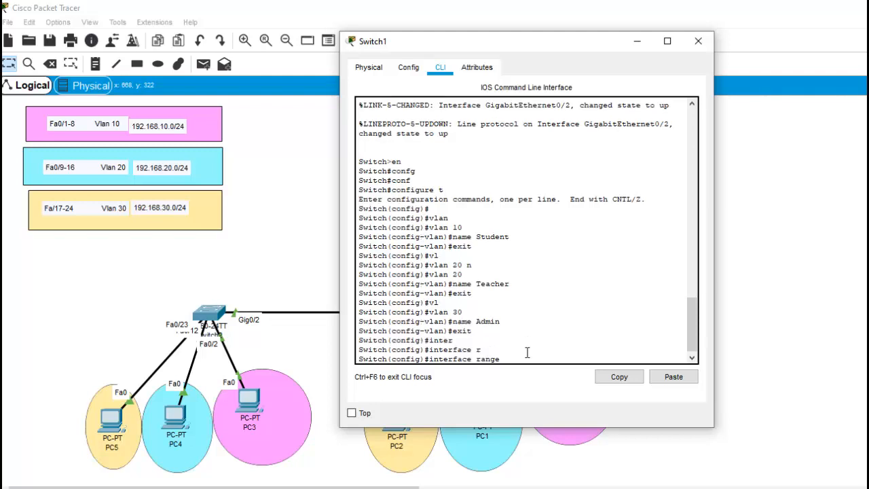
type("fa")
key("Tab")
type("0/")
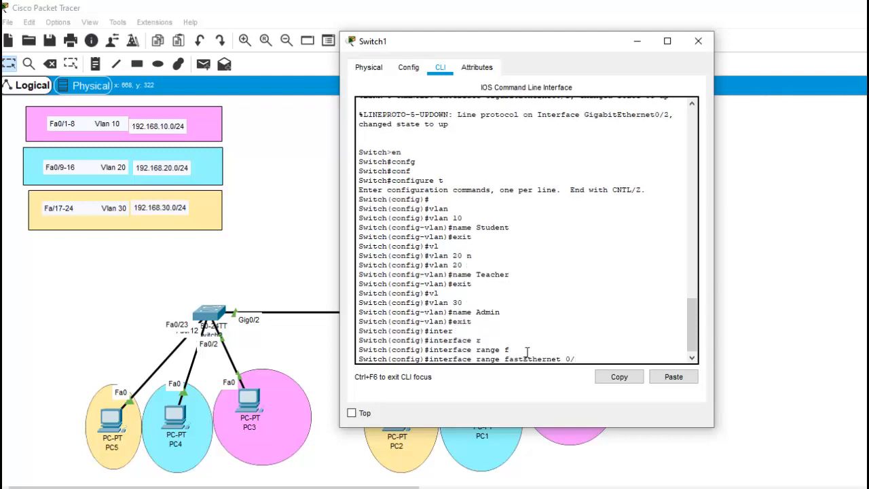
type("1-8")
key("Return")
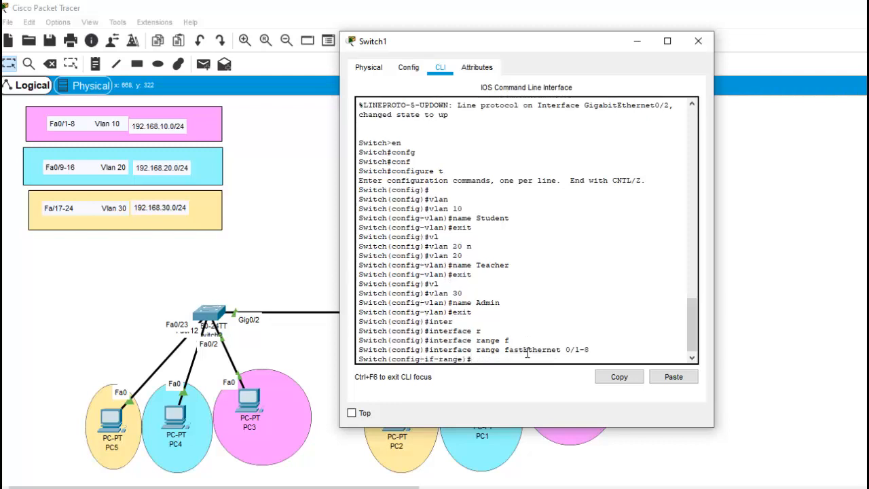
Set the selected fastEthernet 0/1-8 port range on Switch1 to switchport mode access
type("s")
key("Tab")
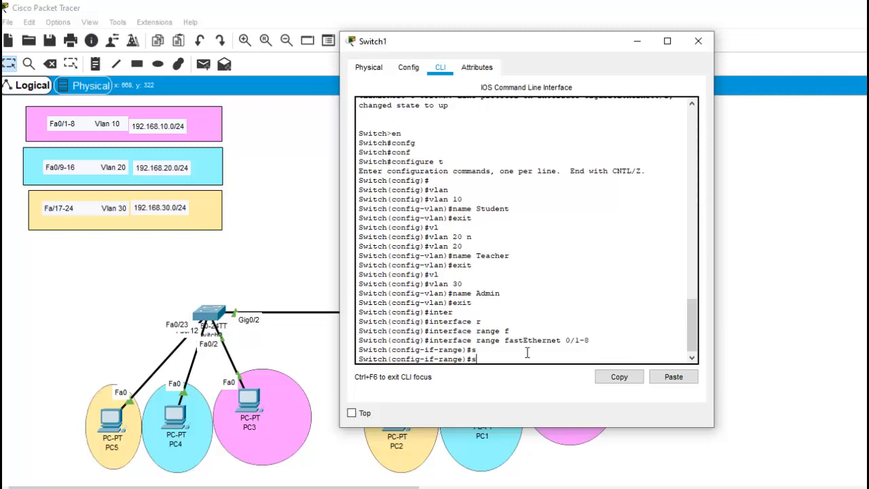
type("wi")
key("Tab")
type("mo")
key("Tab")
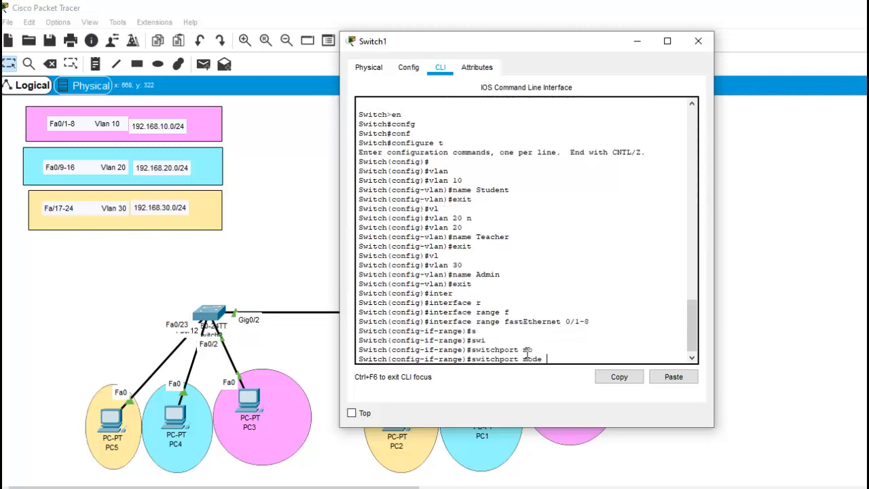
type("acc")
key("Tab")
key("Return")
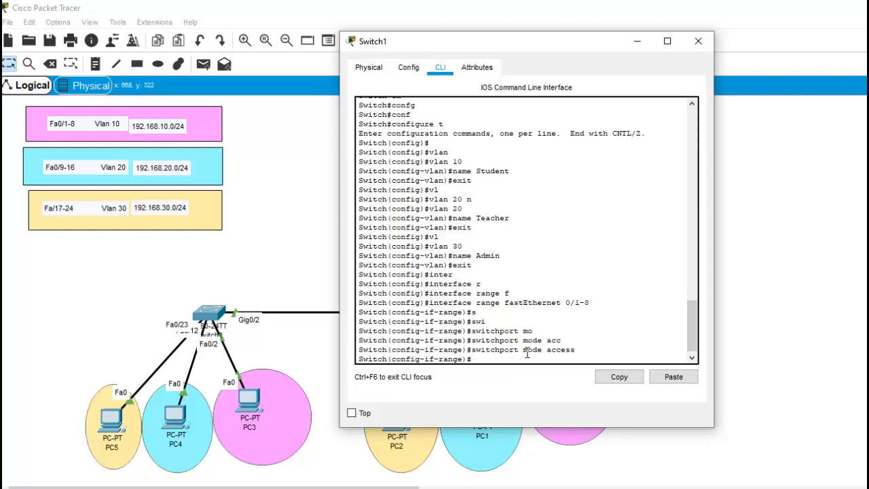
Assign the fastEthernet 0/1-8 access ports on Switch1 to VLAN 10
type("ss")
key("Tab")
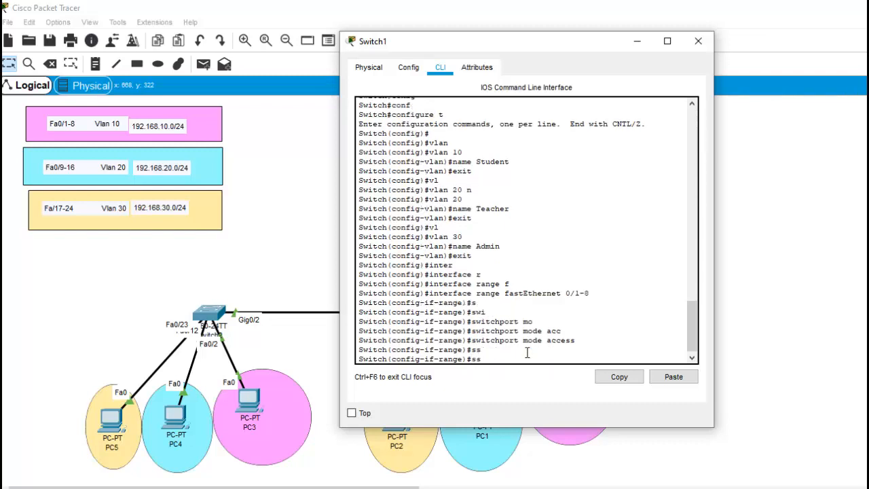
key("BackSpace")
type("wi")
key("Tab")
type("a")
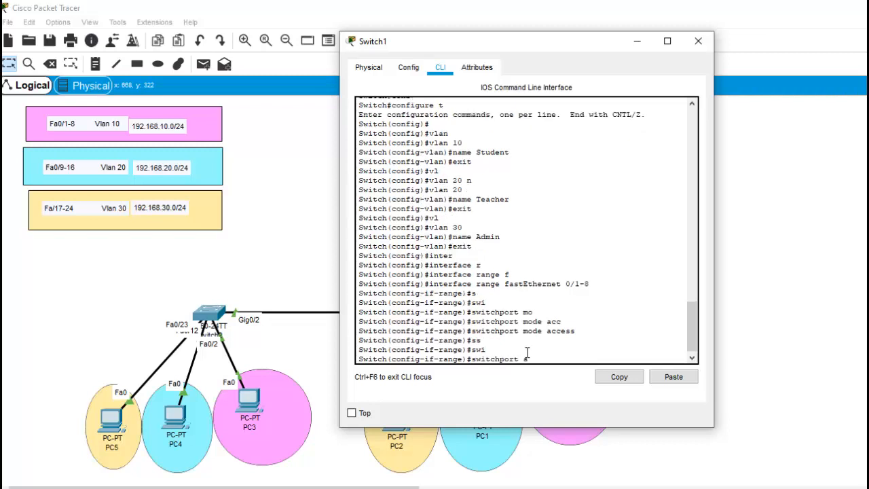
type("c")
key("Tab")
type("v")
key("Tab")
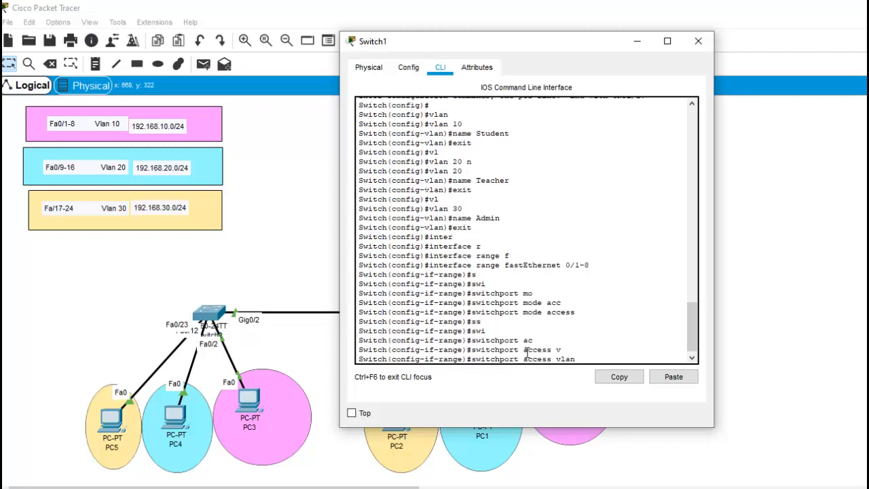
type("10")
key("Return")
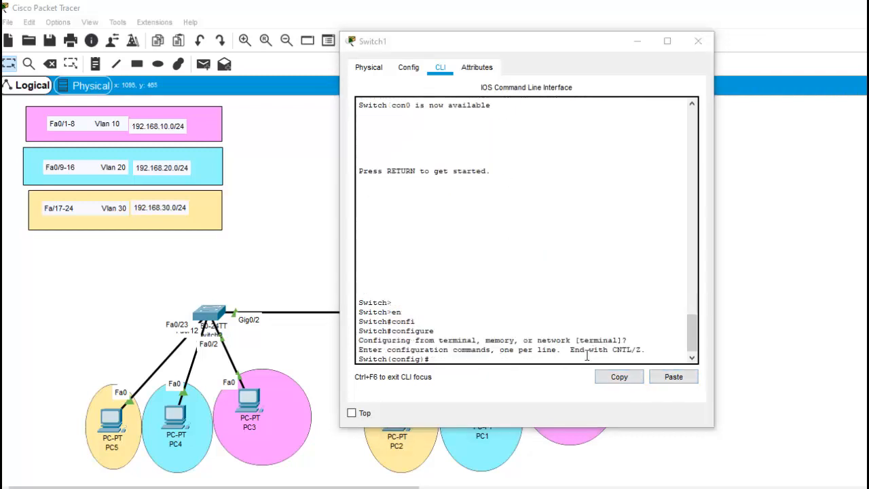
Enter interface range configuration for fastEthernet 0/9-16 on Switch1
left_click(587, 356)
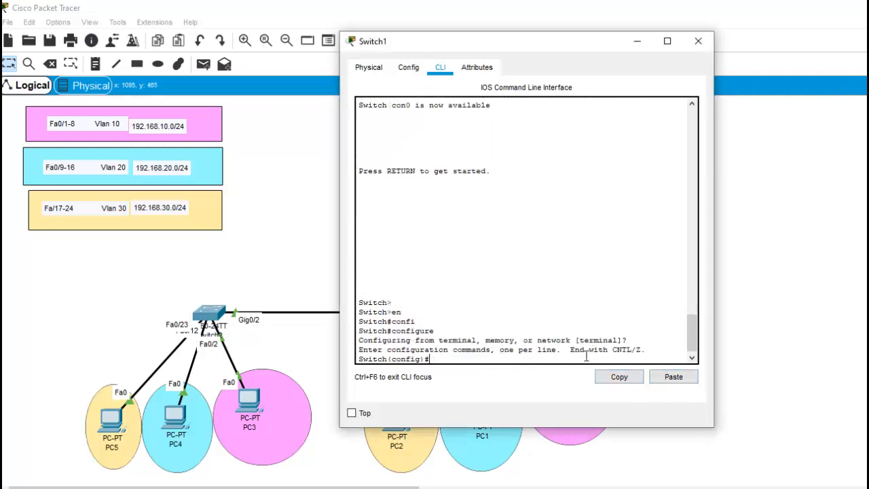
type("inter")
key("Tab")
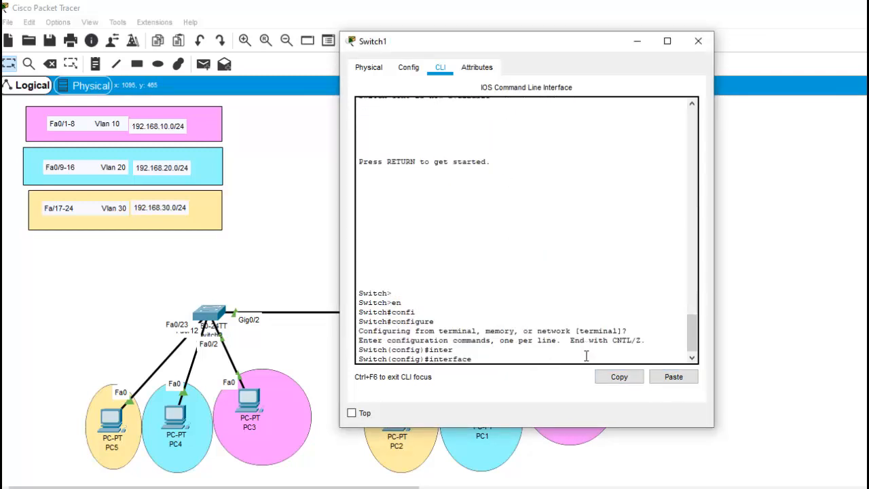
type("range")
key("Tab")
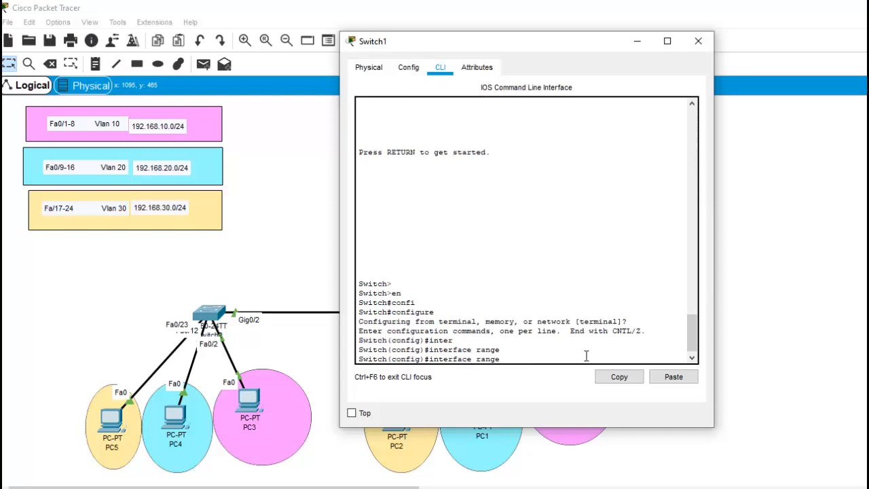
type("f")
key("Tab")
type("0/")
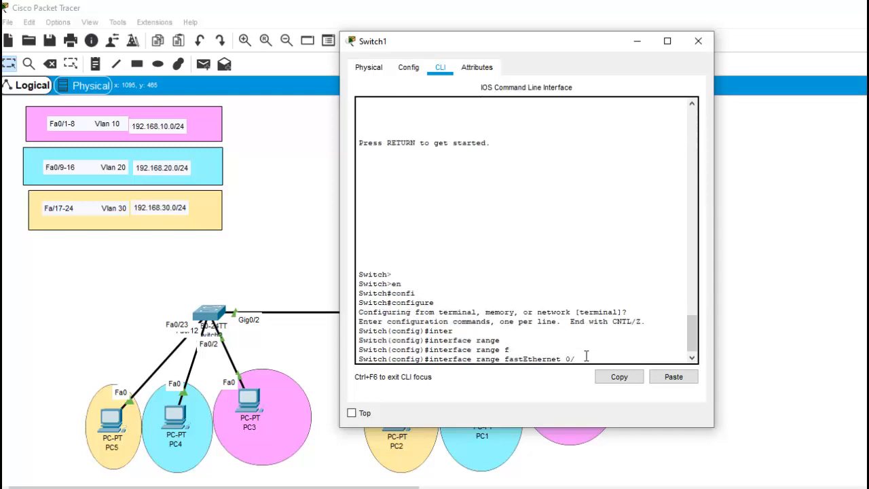
type("9-16")
key("Return")
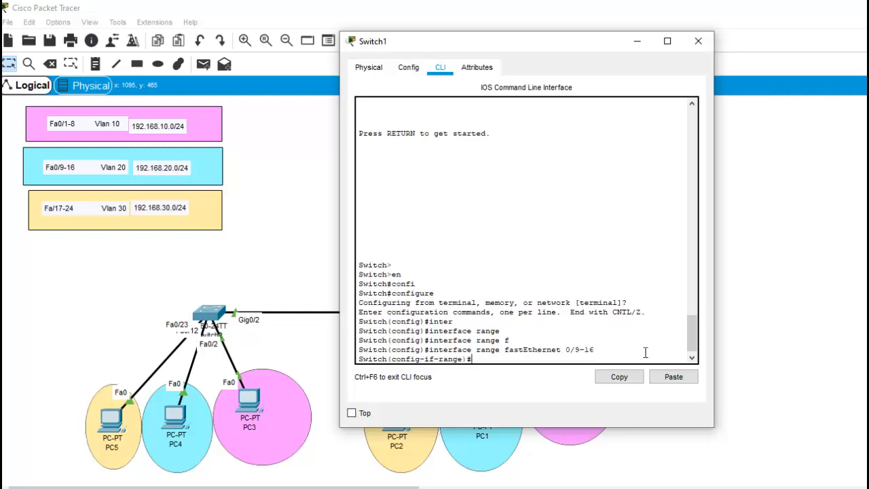
Set the fastEthernet 0/9-16 port range on Switch1 to switchport mode access
type("swi")
key("Tab")
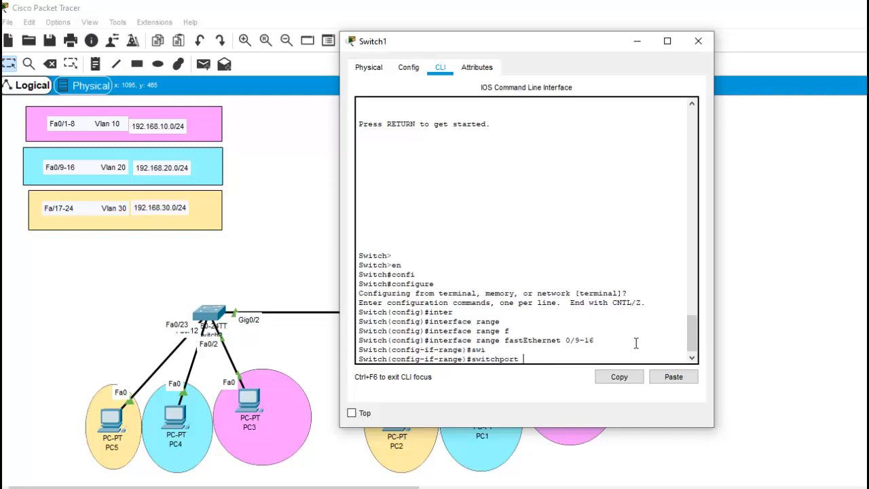
type("mode")
key("Tab")
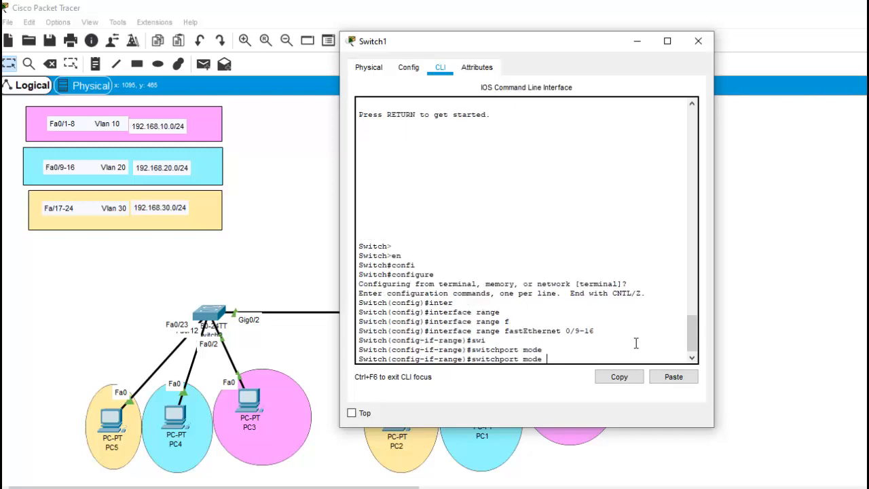
type("acc")
key("Tab")
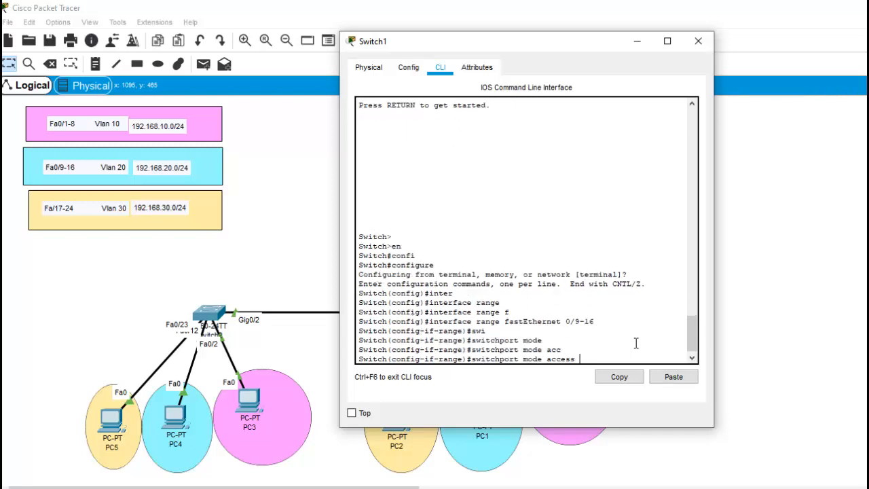
key("Return")
Assign the fastEthernet 0/9-16 access ports to VLAN 20 and return to global configuration mode
type("swi")
key("Tab")
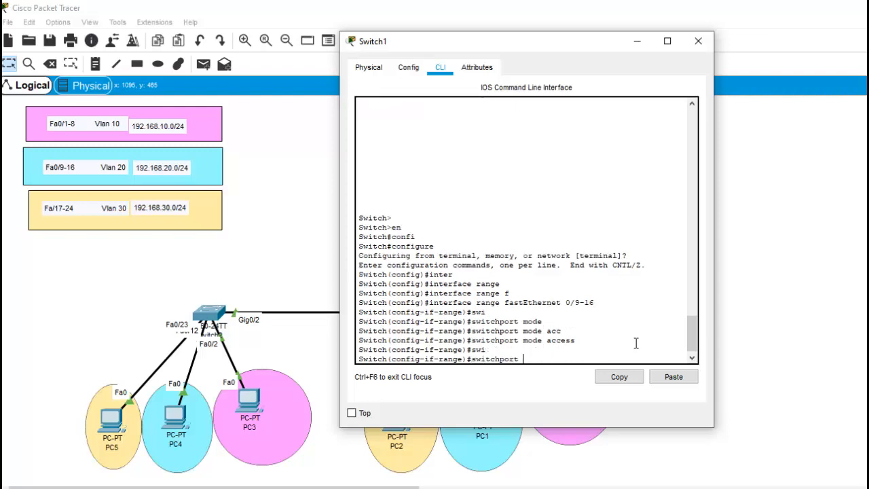
type("acc")
key("Tab")
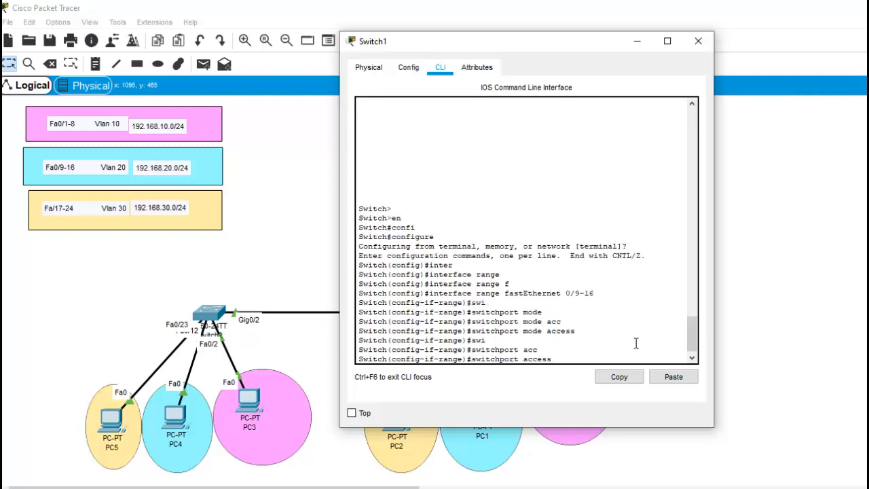
type("vl")
key("Tab")
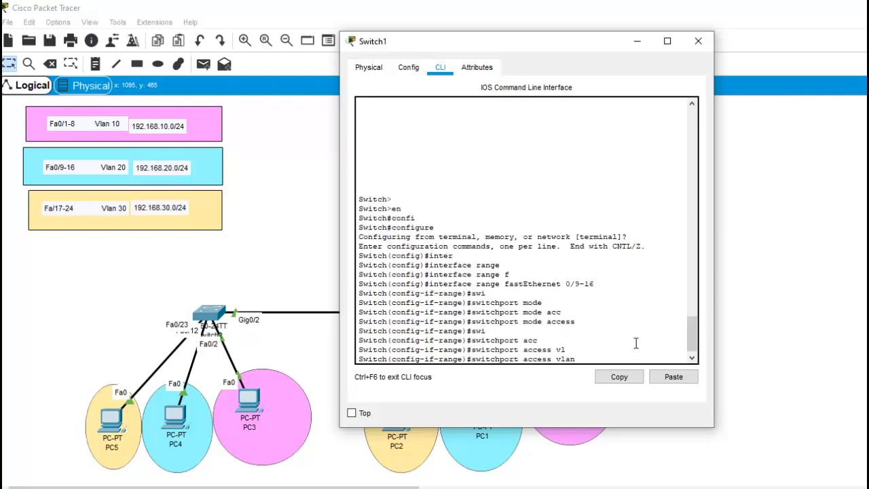
type("20")
key("Return")
type("exit")
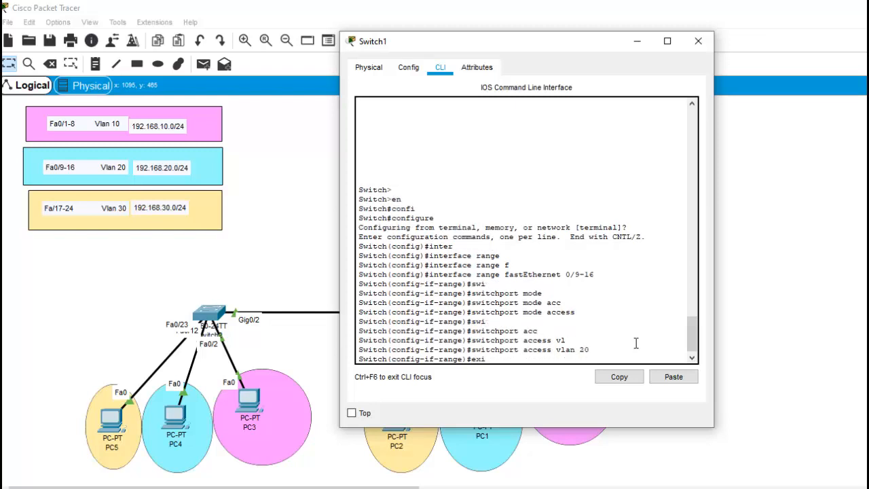
key("Return")
Enter interface range configuration for fastEthernet 0/17-24 on Switch1
type("inter")
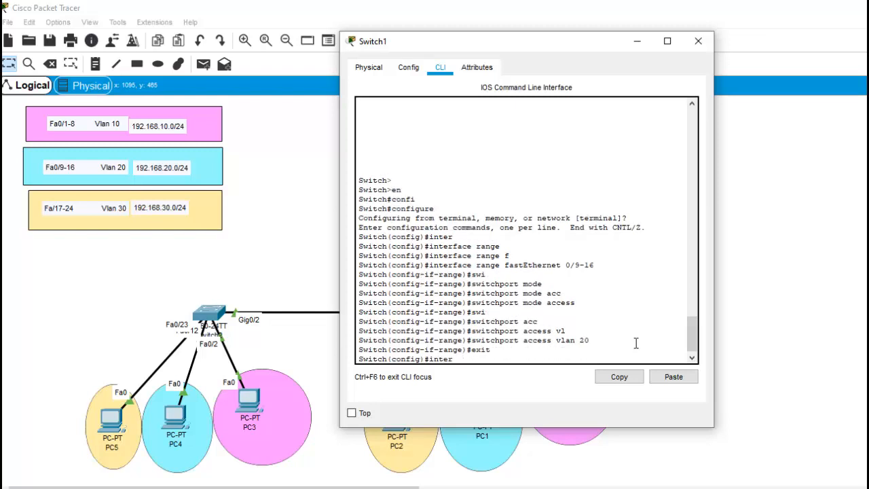
key("Tab")
type("r")
key("Tab")
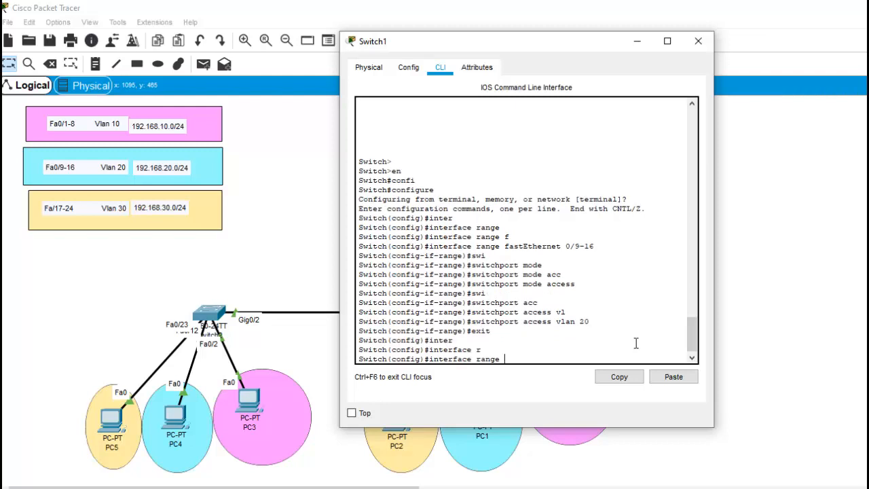
type("f")
key("Tab")
type("0")
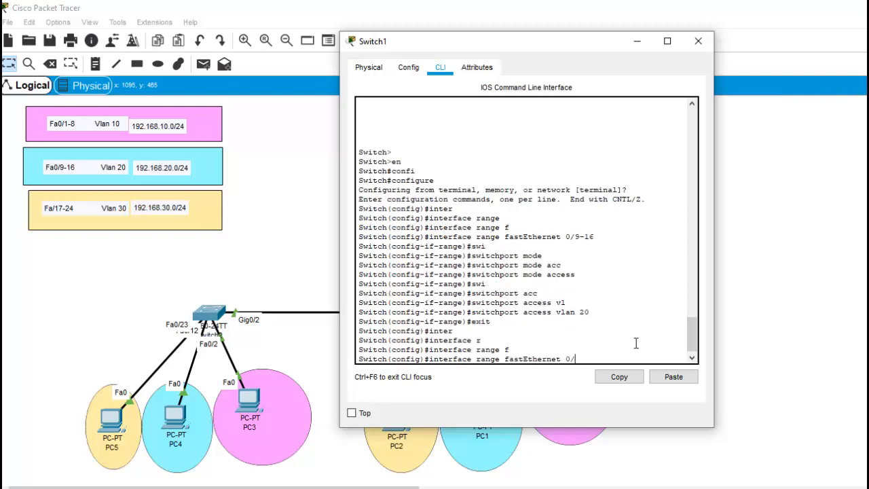
type("/17-24")
key("Return")
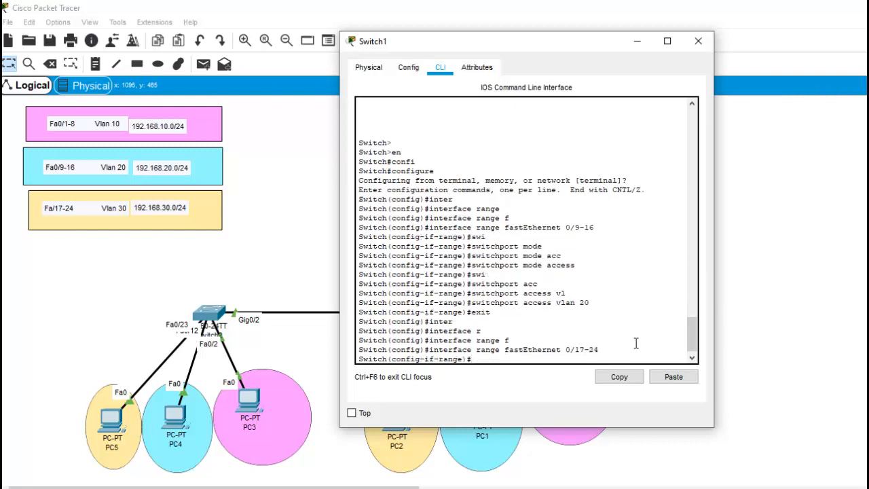
Set the fastEthernet 0/17-24 port range on Switch1 to switchport mode access
type("sw")
key("Tab")
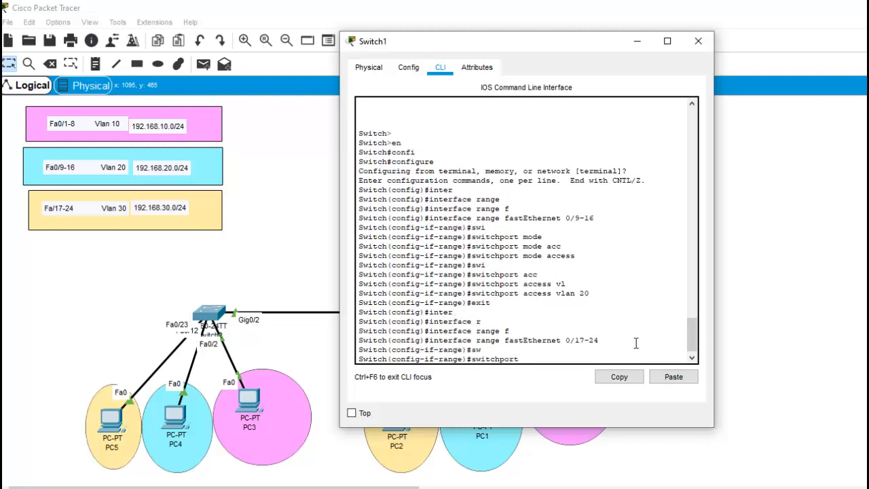
type("mo")
key("Tab")
type("acc")
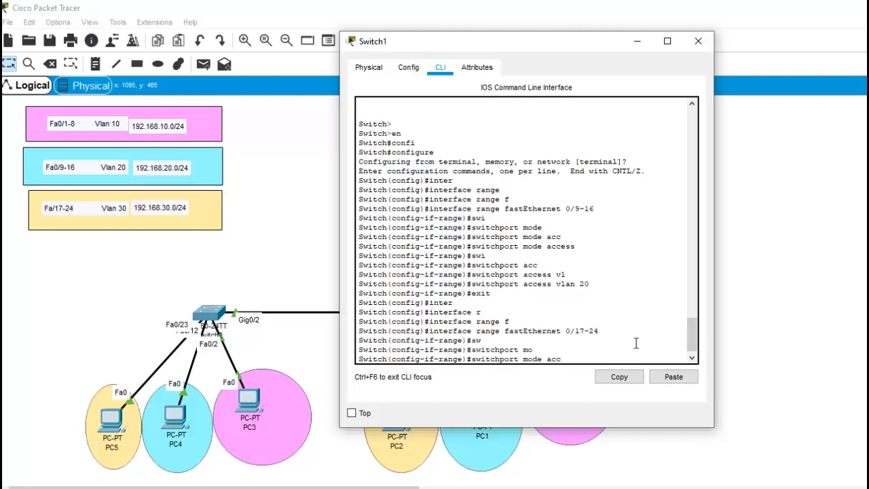
key("Tab")
key("Return")
Assign the fastEthernet 0/17-24 access ports to VLAN 30 and return to global configuration mode
type("swi")
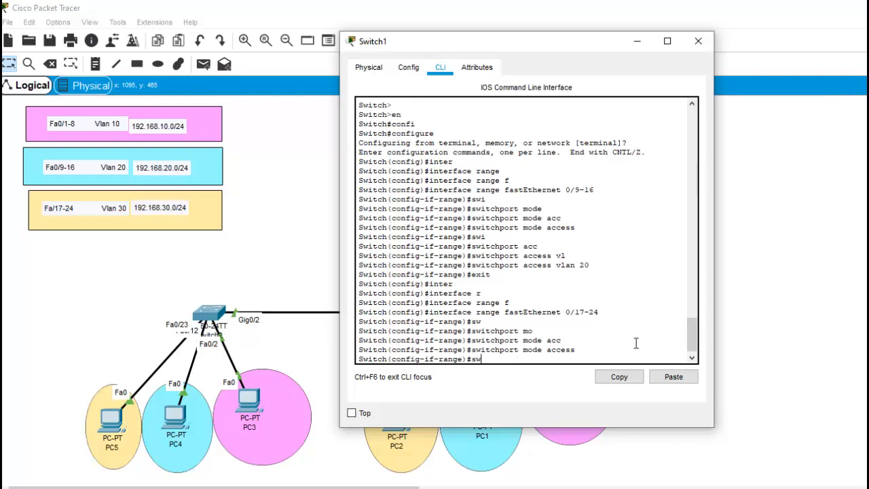
key("Tab")
type("acc")
key("Tab")
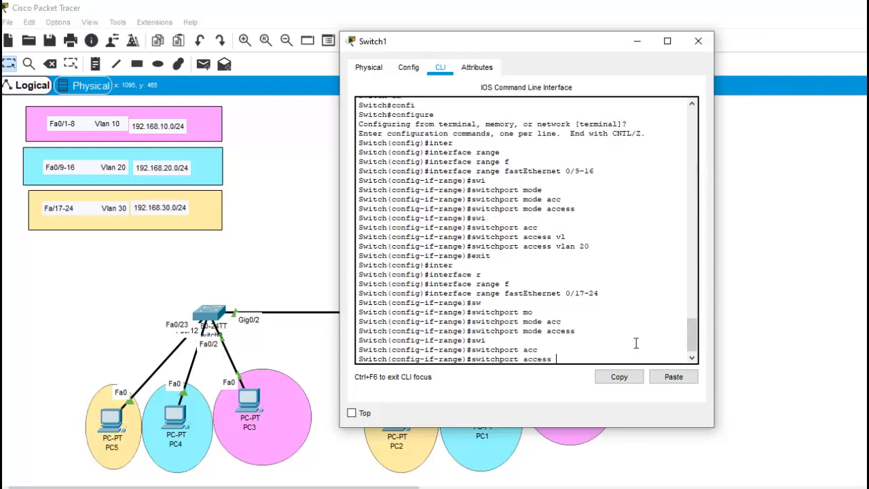
type("v")
key("Tab")
type("30")
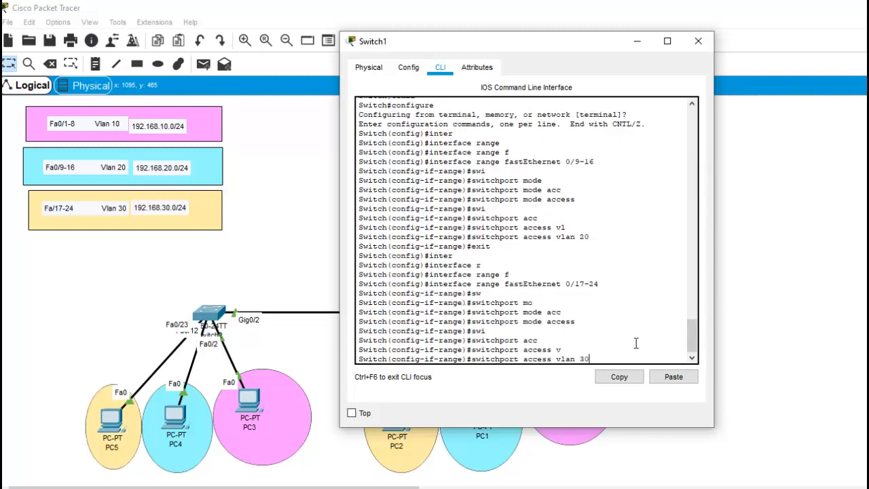
key("Return")
type("exit")
key("Return")
key("Return")
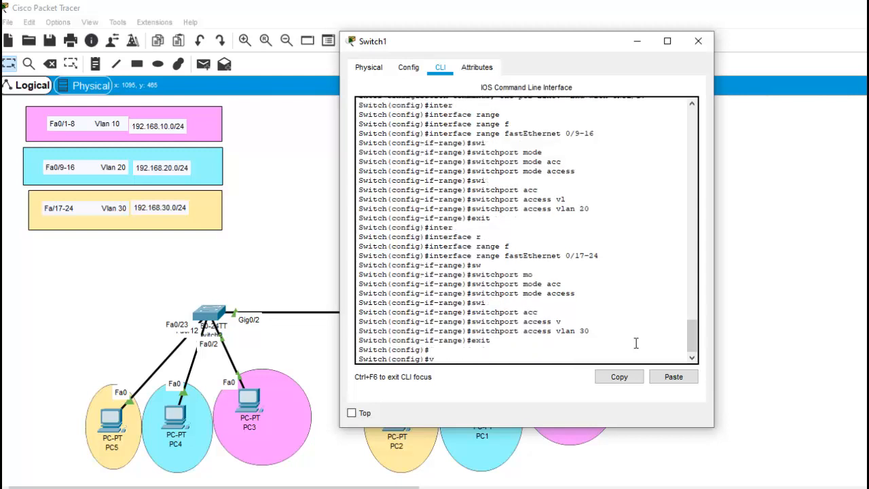
Create VLAN 99 on Switch1 from global configuration mode
type("vl")
key("Tab")
type("9")
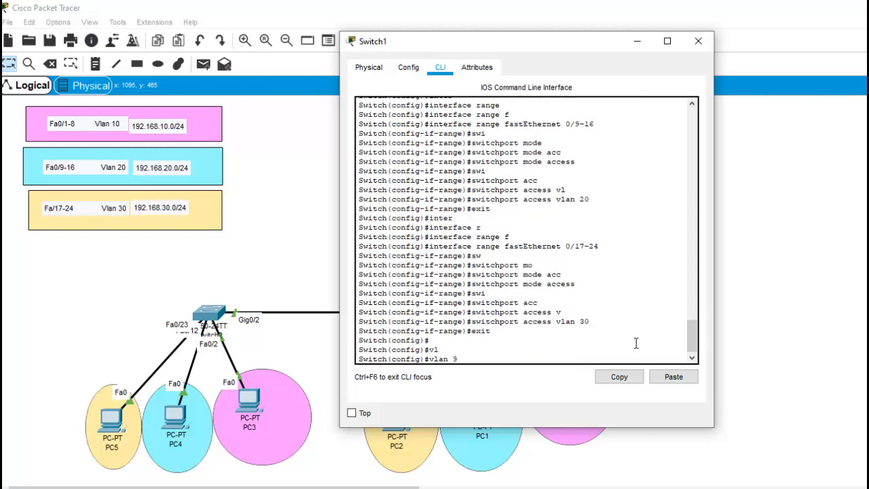
type("9")
key("Return")
Name VLAN 99 "mangement" and return to global configuration mode on Switch1
type("man")
key("Tab")
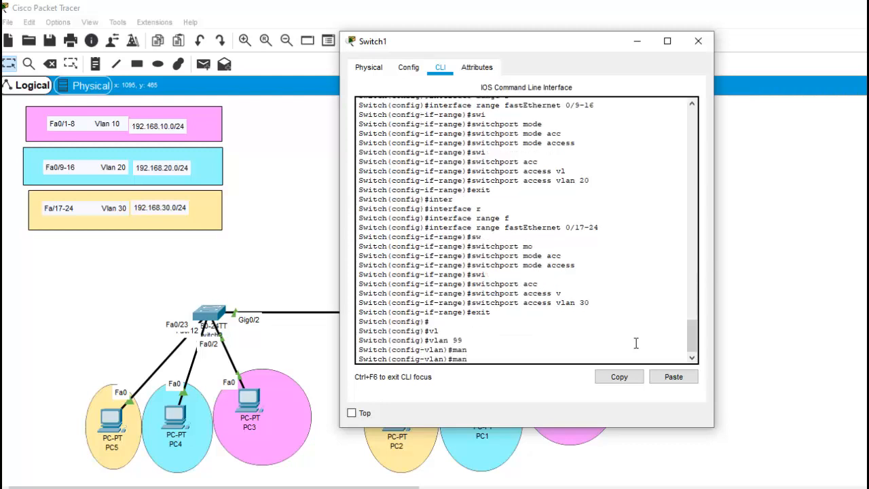
key("BackSpace")
key("BackSpace")
key("BackSpace")
type("na")
key("Tab")
type("man")
key("Tab")
type("ge")
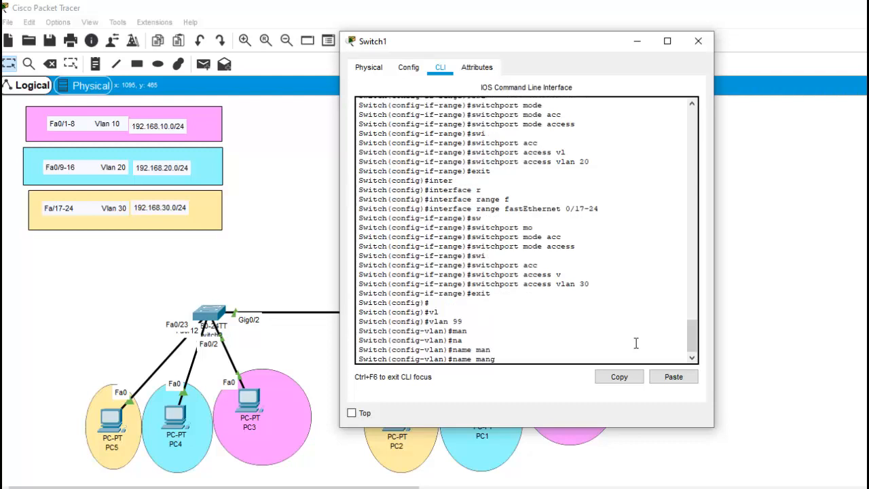
key("Tab")
type("ment")
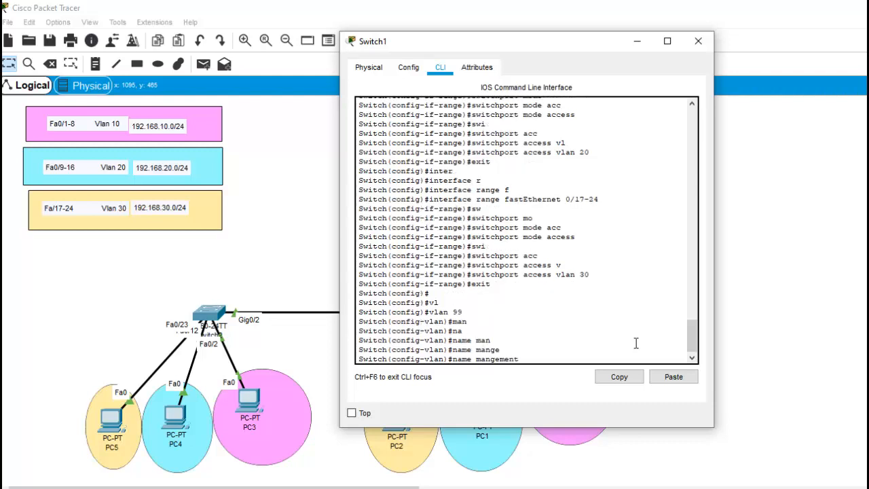
key("Return")
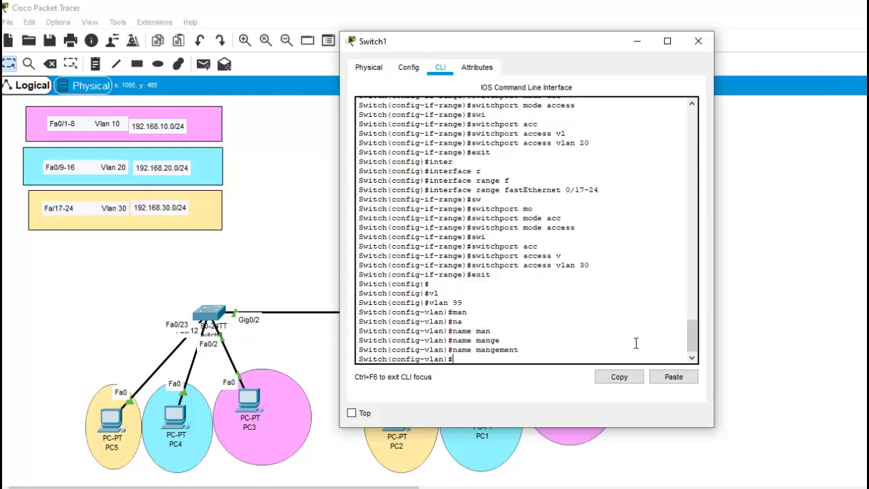
type("exit")
key("Return")
Try to enter interface configuration for gigabitEthernet 0/1-2 on Switch1 without the range keyword
type("inter")
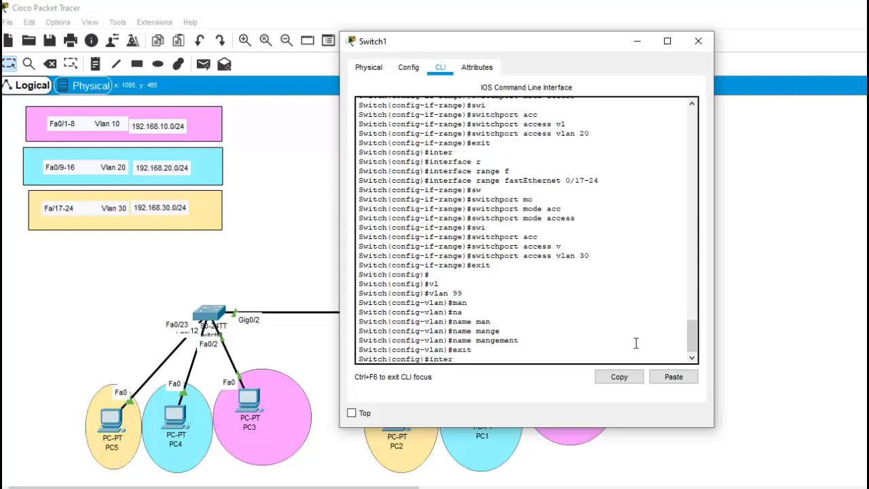
key("Tab")
type("g")
key("Tab")
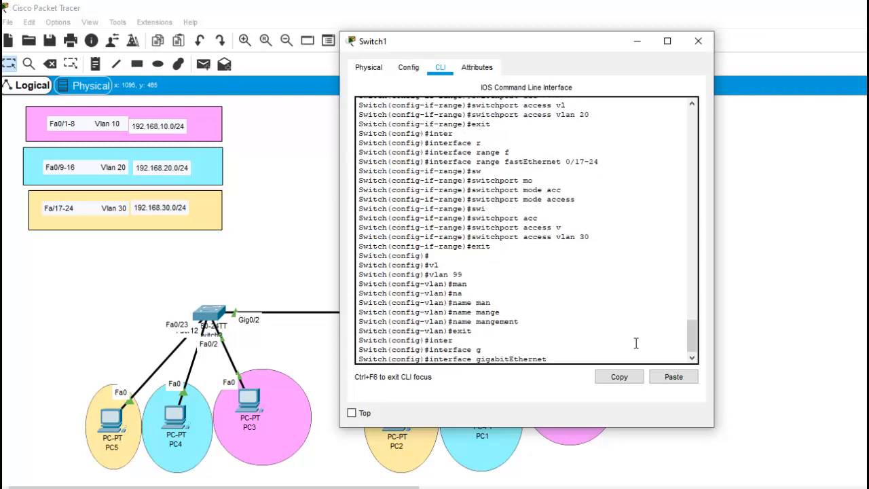
type("0/1-2")
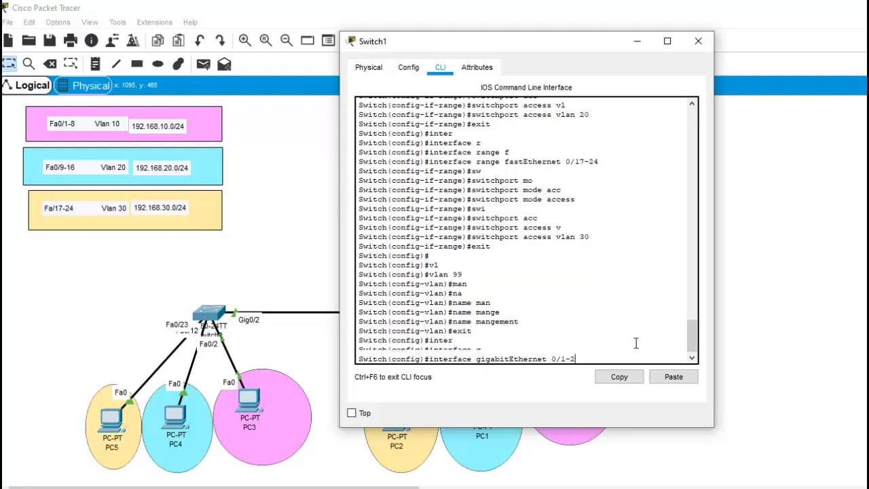
key("Return")
Correct the recalled command to interface range gigabitEthernet 0/1-2 and enter range configuration on Switch1
key("Up")
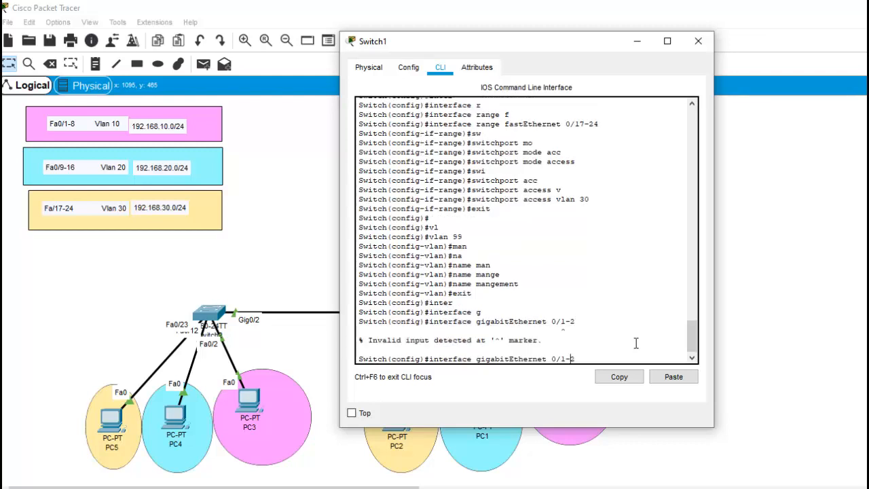
key("Left")
key("Left")
key("Left")
key("Left")
key("Left")
key("Left")
key("Left")
key("Left")
type("ran")
key("Tab")
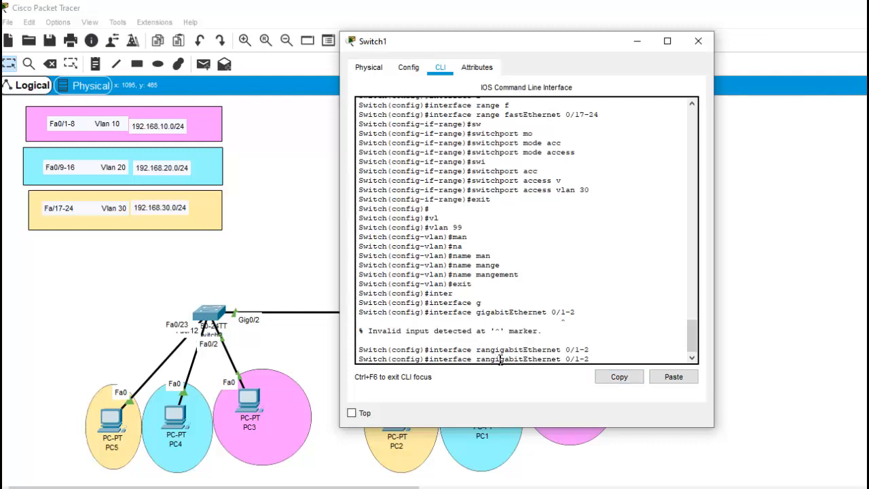
type("ge")
key("BackSpace")
type("e g")
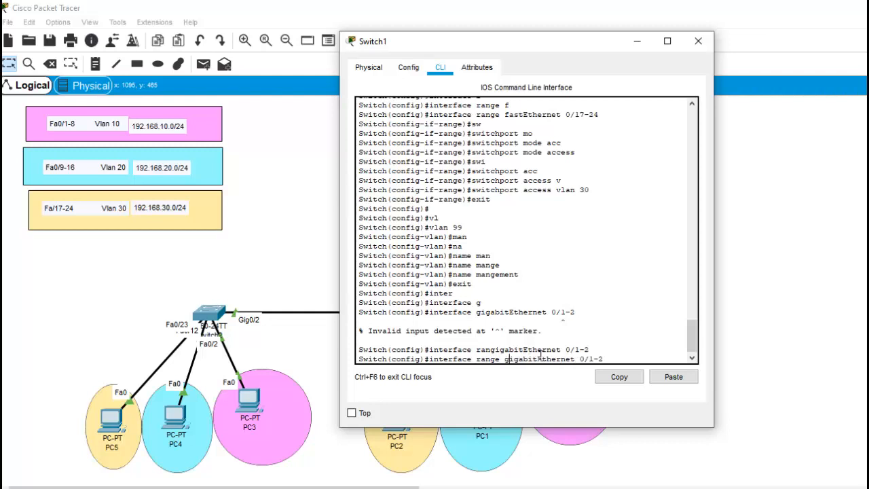
key("Return")
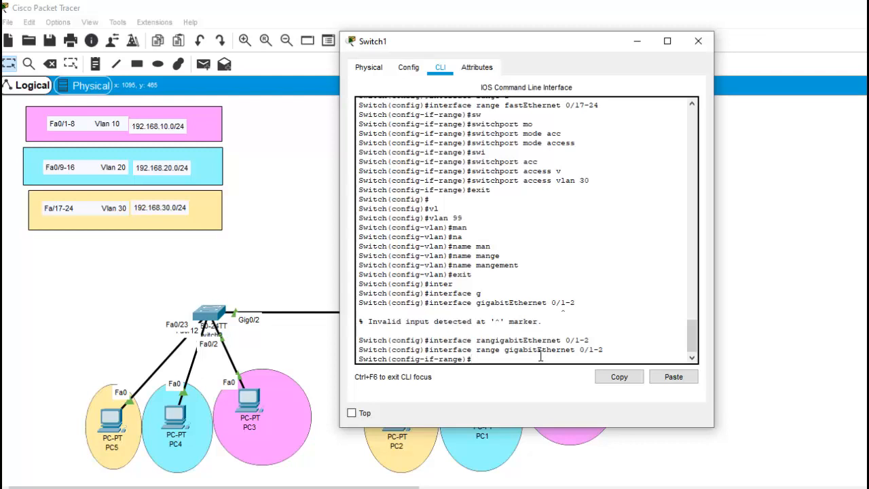
Set the gigabitEthernet 0/1-2 ports on Switch1 to switchport mode trunk
type("swi")
key("Tab")
type("mo")
key("Tab")
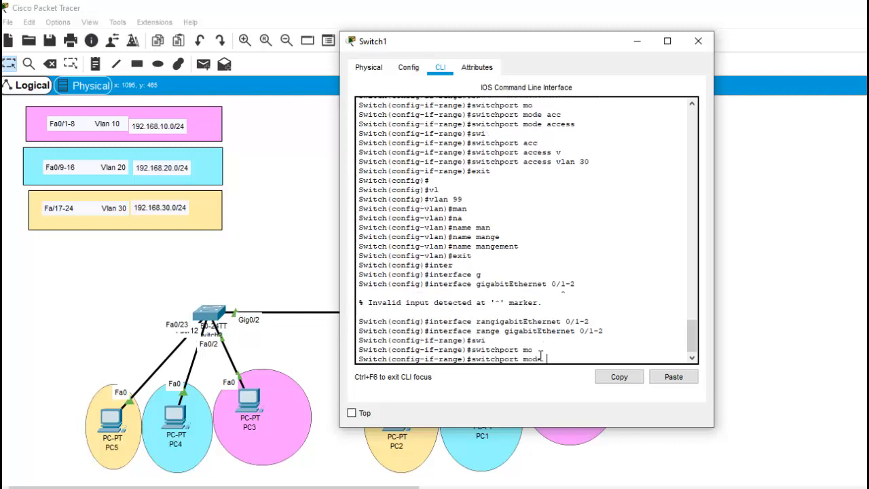
type("tr")
key("Tab")
key("Return")
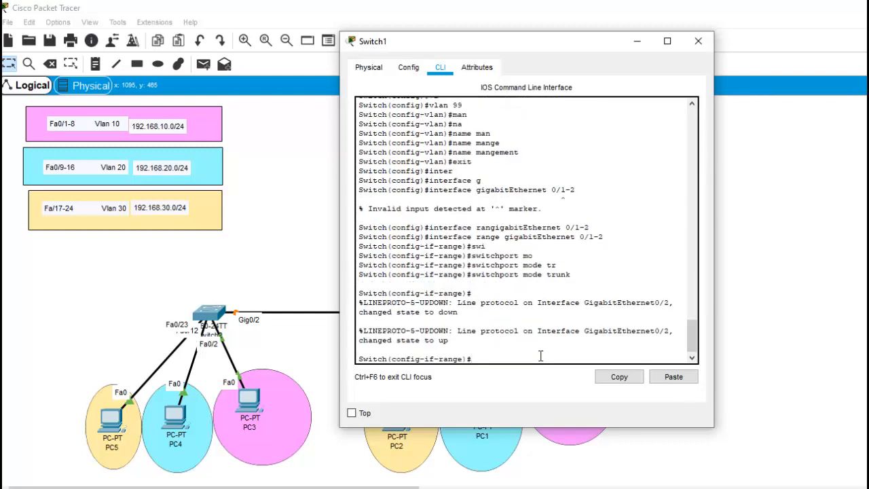
Set the trunk native VLAN to 99 on Switch1's gigabitEthernet 0/1-2 ports and return to global configuration mode
type("sw")
key("Tab")
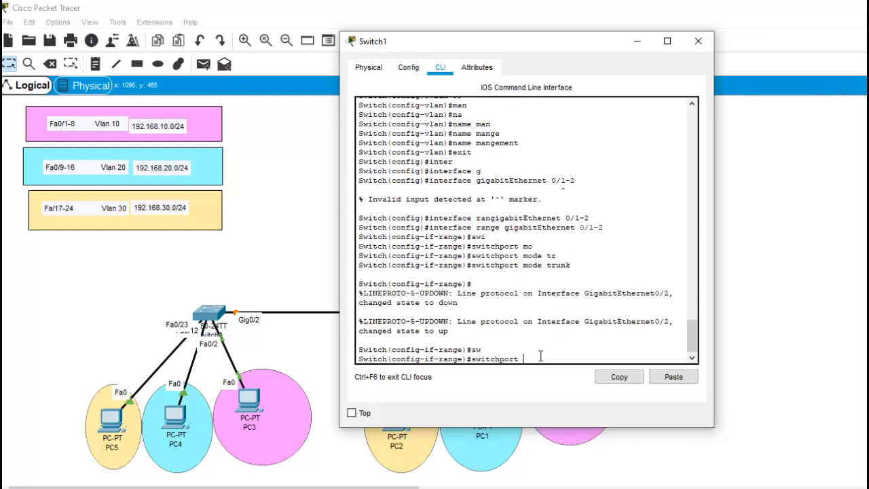
type("tr")
key("Tab")
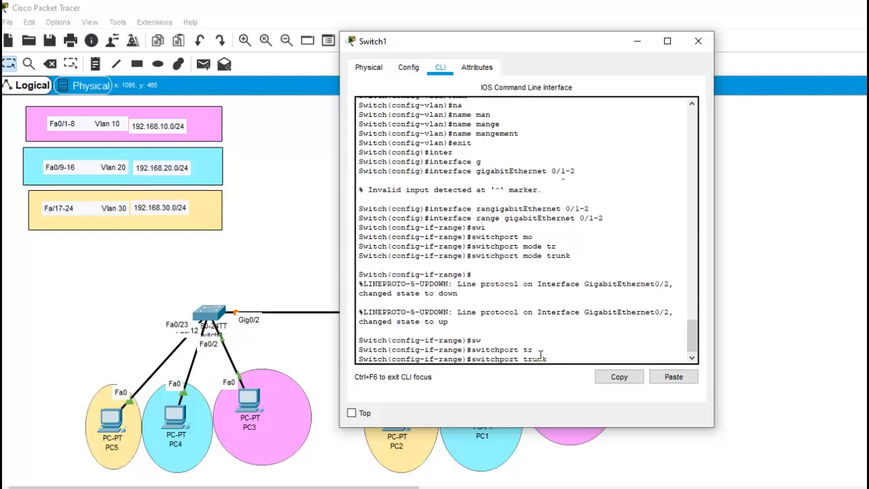
type("n")
key("Tab")
type("v")
key("Tab")
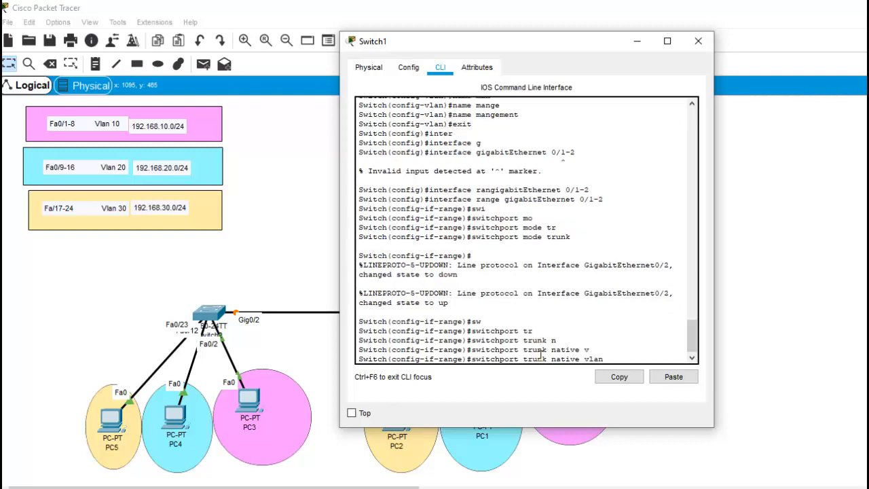
type("99")
key("Return")
type("e)#e")
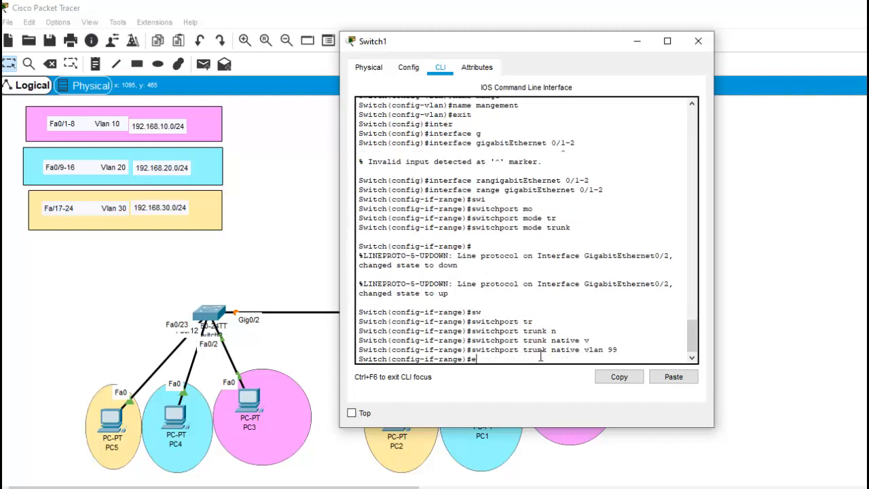
type("xit")
key("Return")
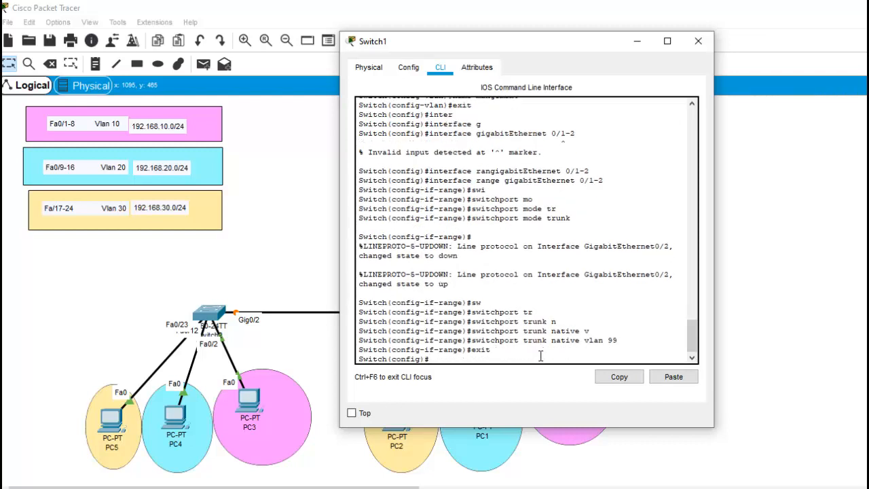
Close Switch1's window and start a command-line session on Switch2
left_click(700, 43)
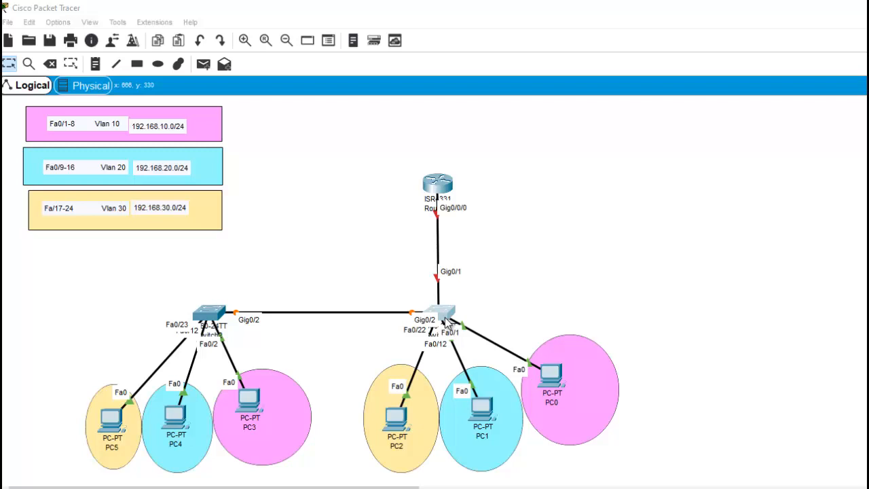
left_click(211, 315)
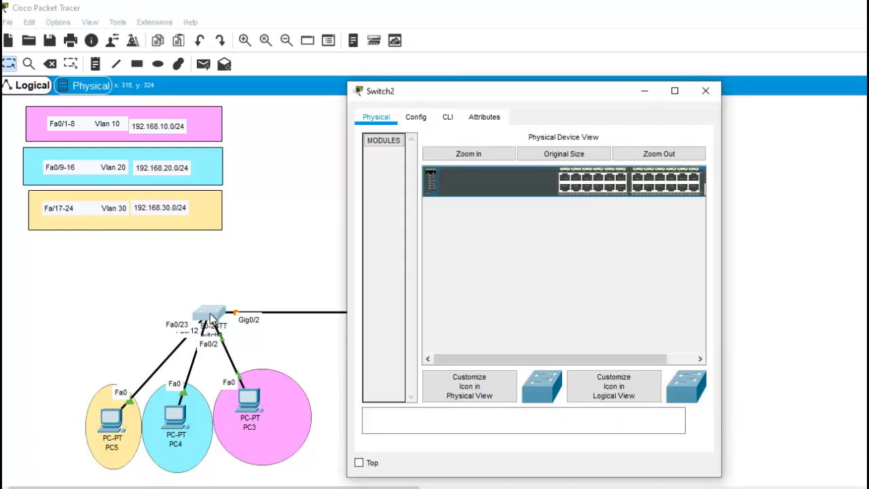
left_click(442, 117)
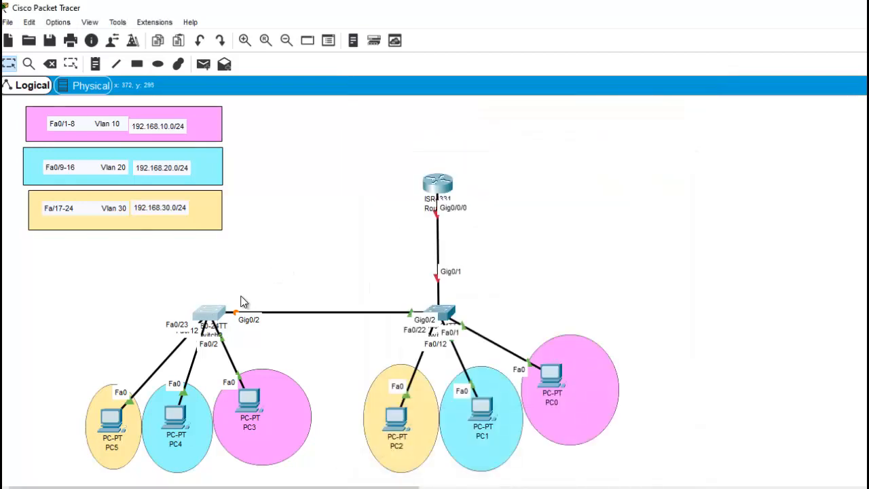
double_click(207, 314)
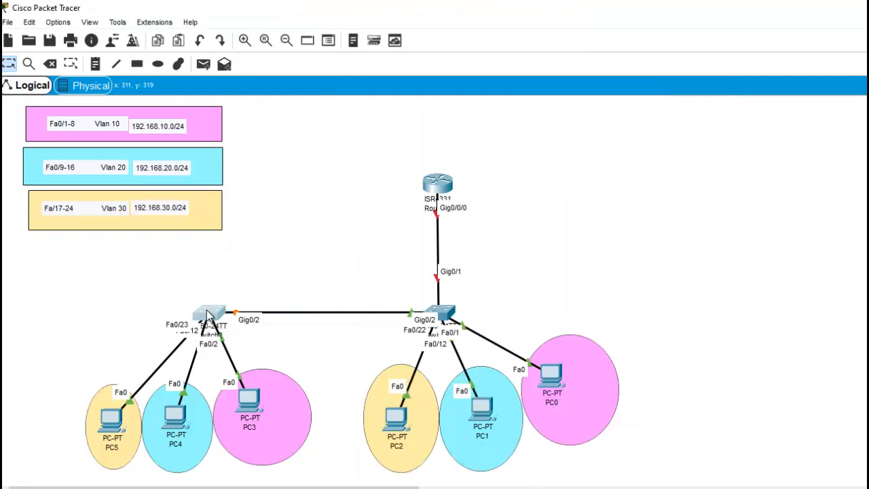
key("Return")
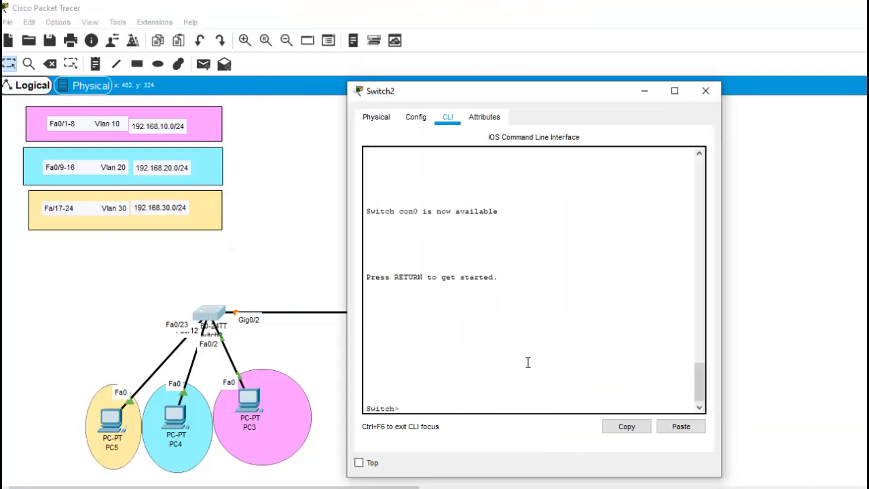
Enter privileged mode and global configuration mode from the terminal on Switch2
type("en")
key("Return")
type("conf")
key("Return")
key("Return")
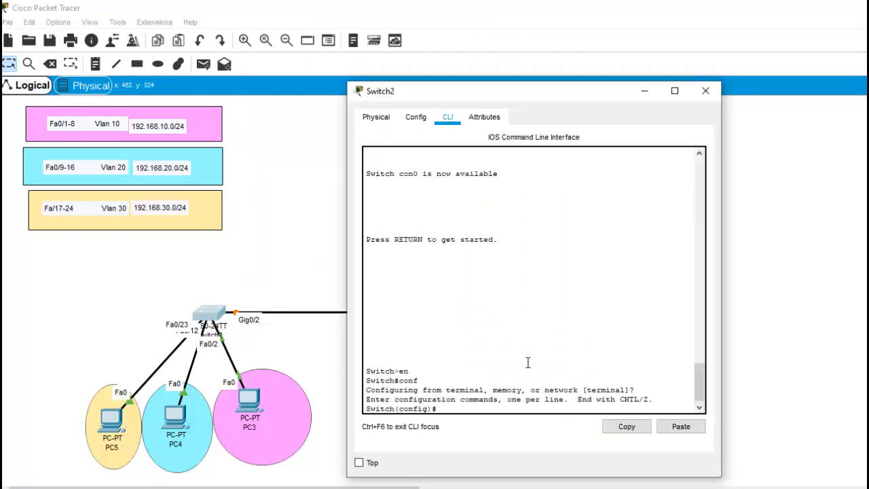
Create VLAN 10 on Switch2 and name it "Student"
type("vl")
key("Tab")
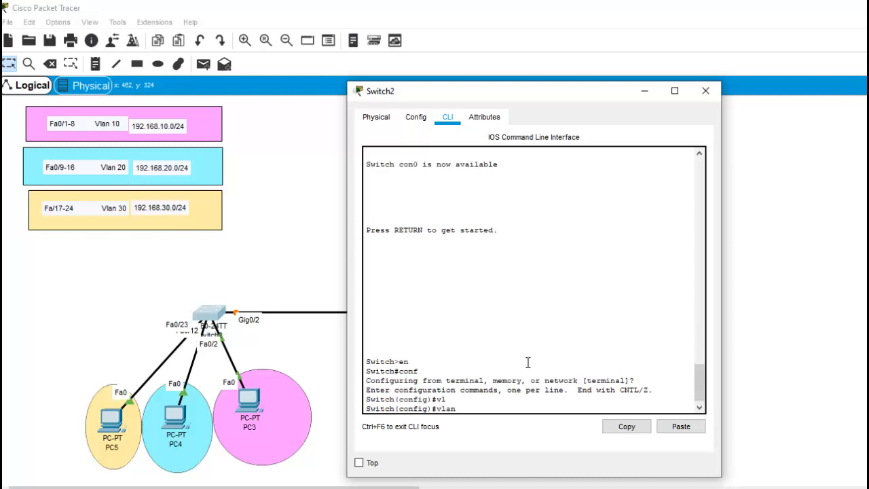
type("10")
key("Return")
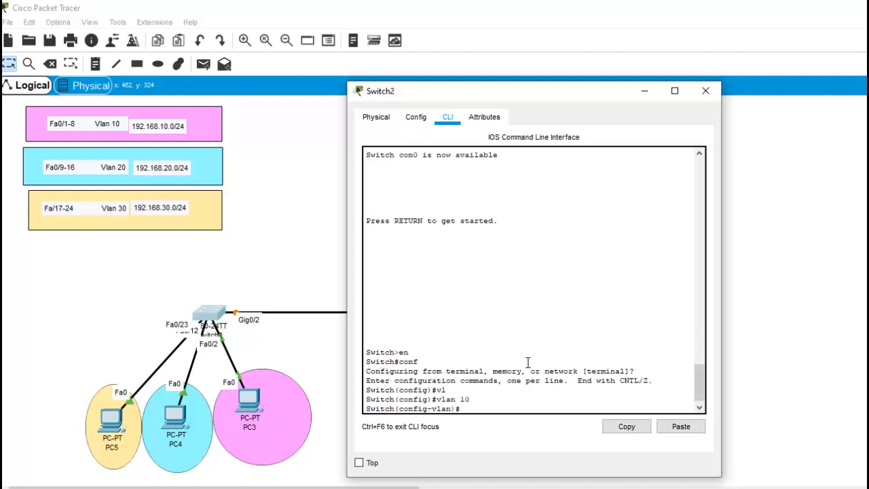
type("n")
key("Tab")
type("a")
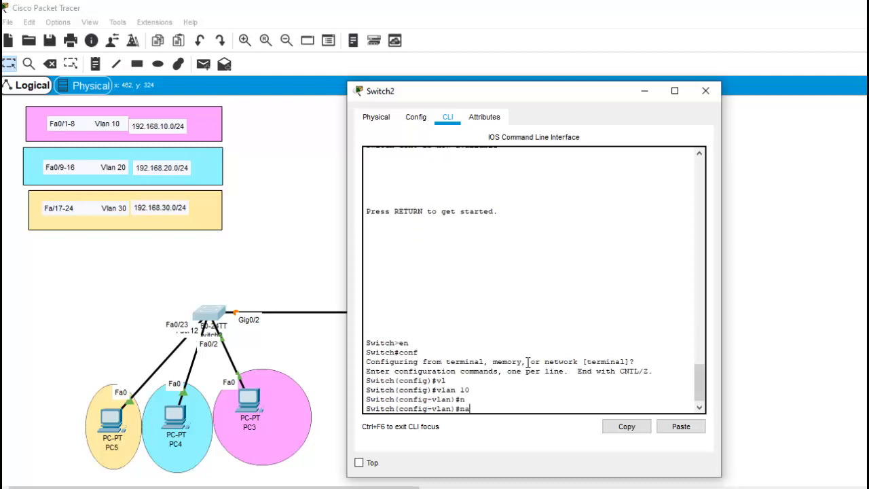
type("me Student")
key("Return")
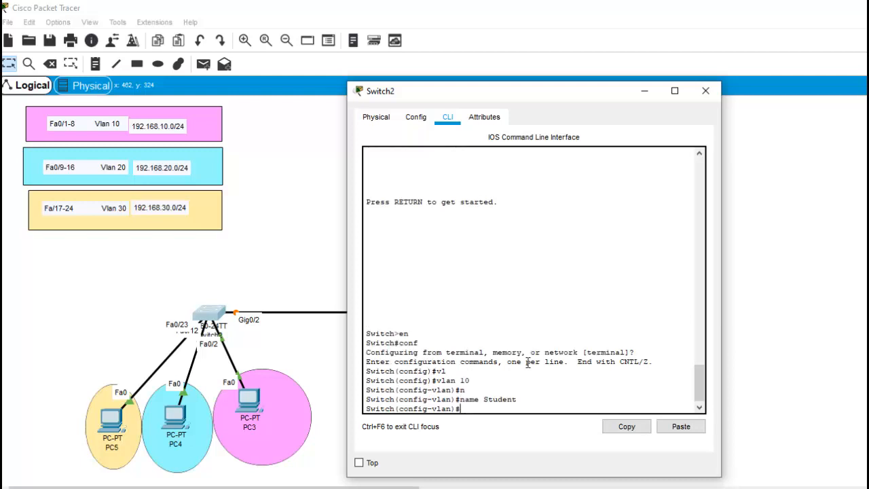
Create VLAN 20 on Switch2 and name it "Teacher"
type("ba")
key("BackSpace")
key("BackSpace")
type("vl")
key("Tab")
type("an 20")
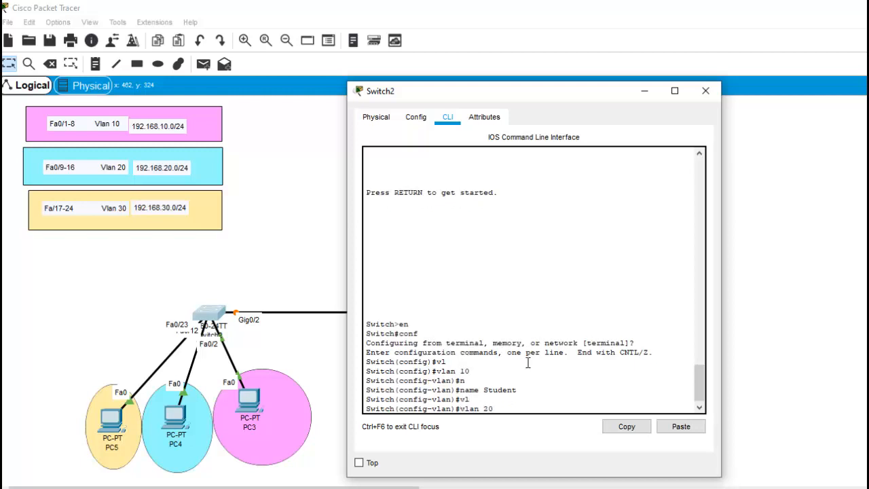
key("Return")
type("name ")
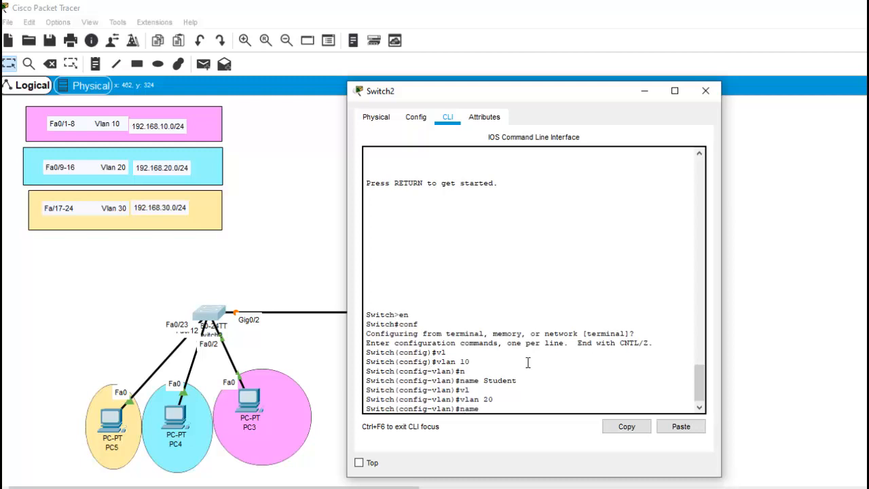
type("Teacher")
key("Return")
Create VLAN 30 on Switch2 and name it "admin"
type("vlan)#vl")
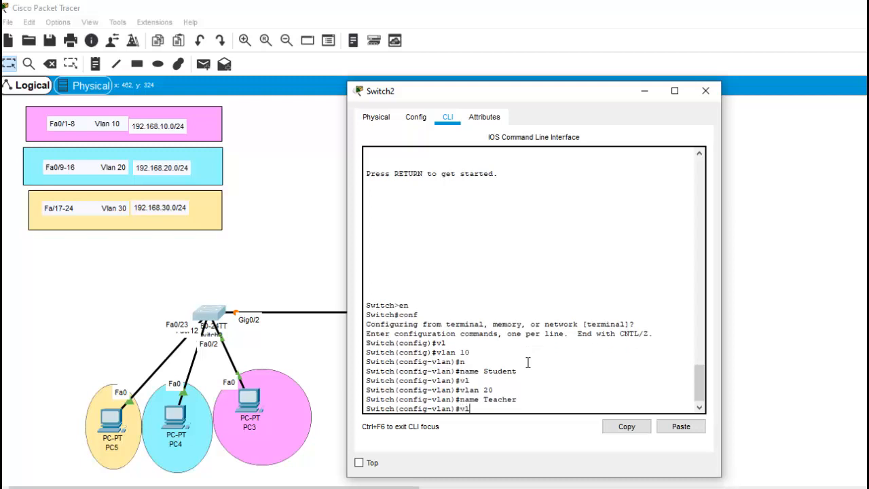
type(" 30")
key("Return")
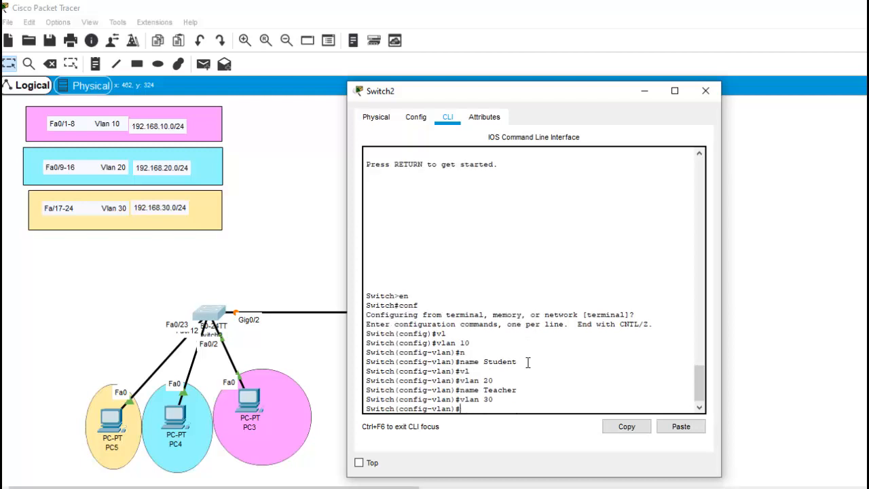
type("name admin")
key("Return")
Create VLAN 99 on Switch2, name it "management" and return to global configuration mode
type("vlan ")
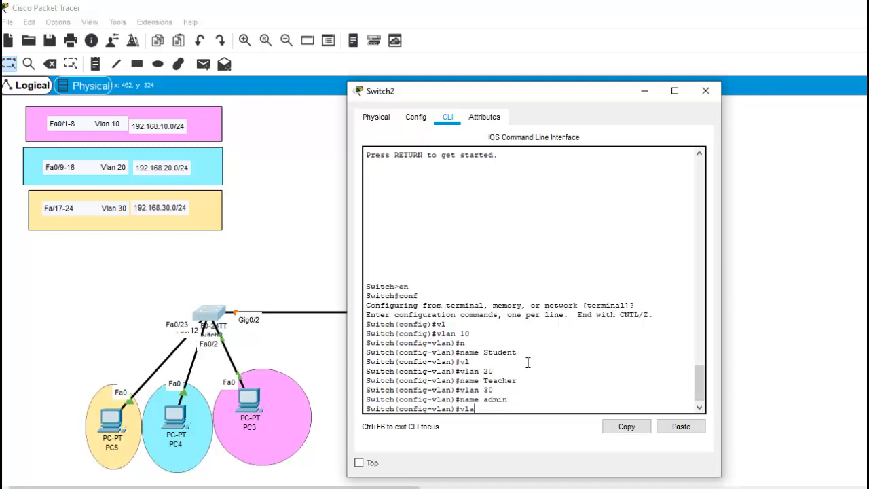
type("99")
key("Return")
type("name ma")
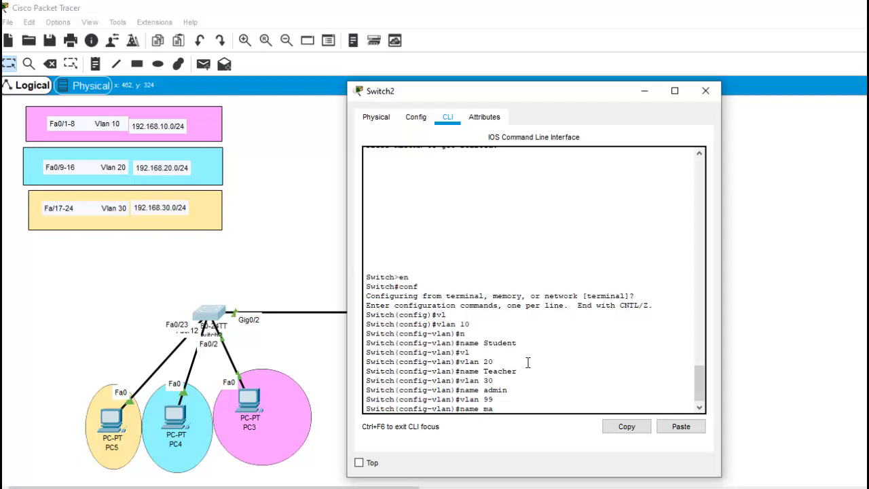
type("nage")
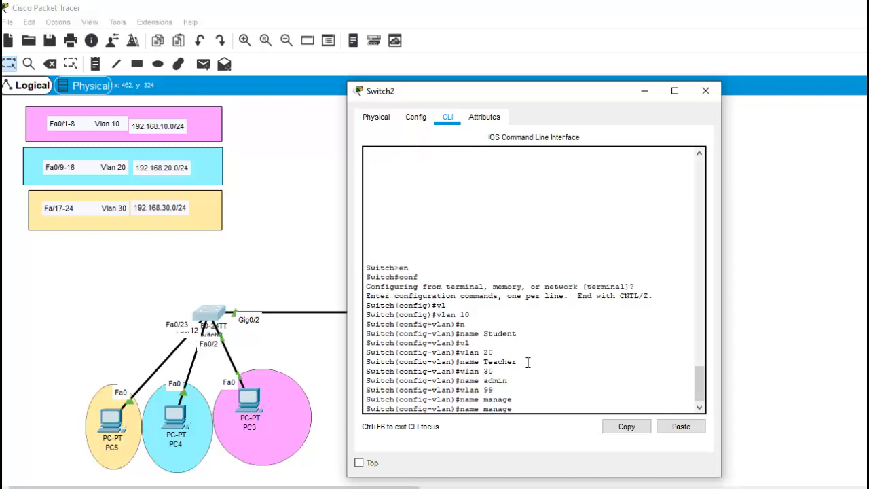
type("ment")
key("Return")
type("exi")
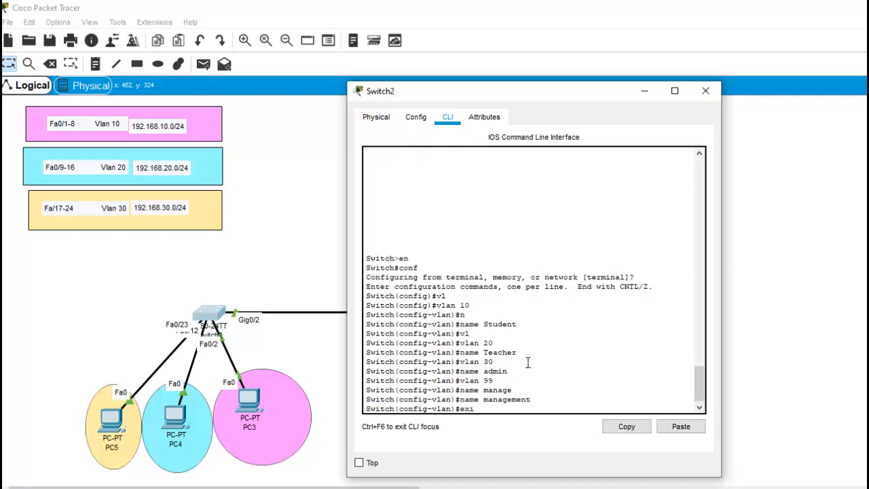
type("t")
key("Return")
key("Return")
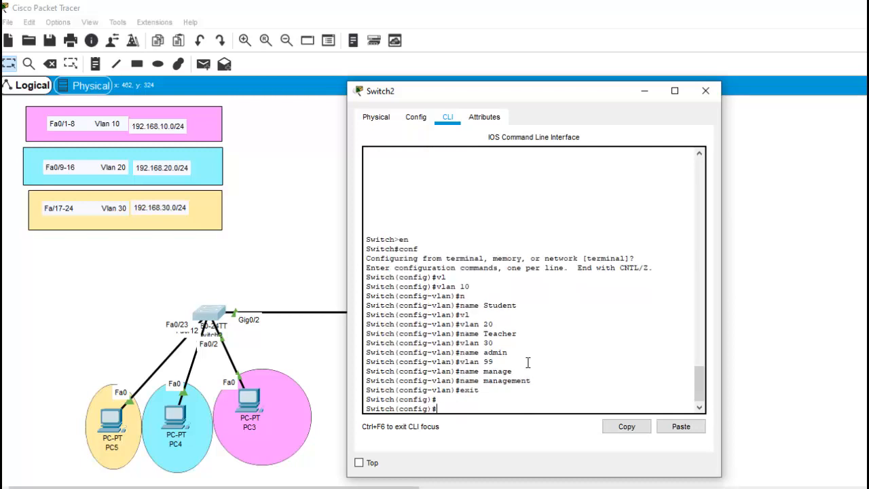
Select the interface range GigabitEthernet 0/1-2 on Switch2 and set its switchport mode to trunk
type("inter")
key("Tab")
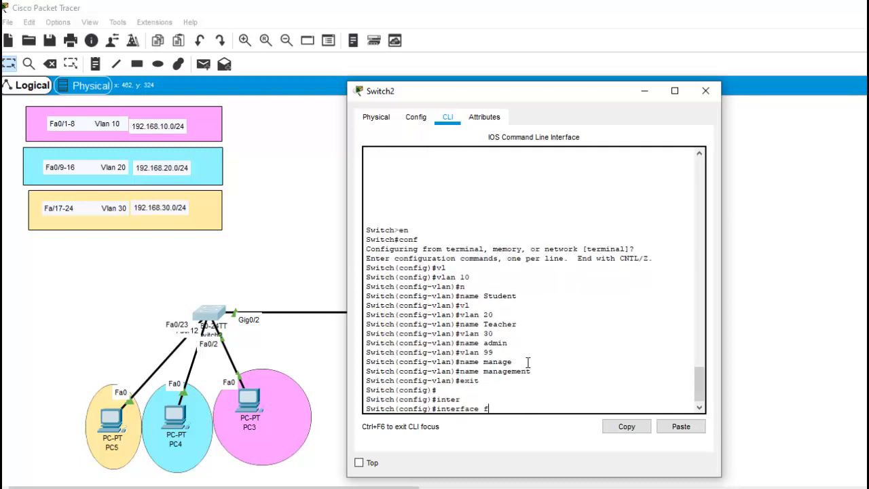
type("r")
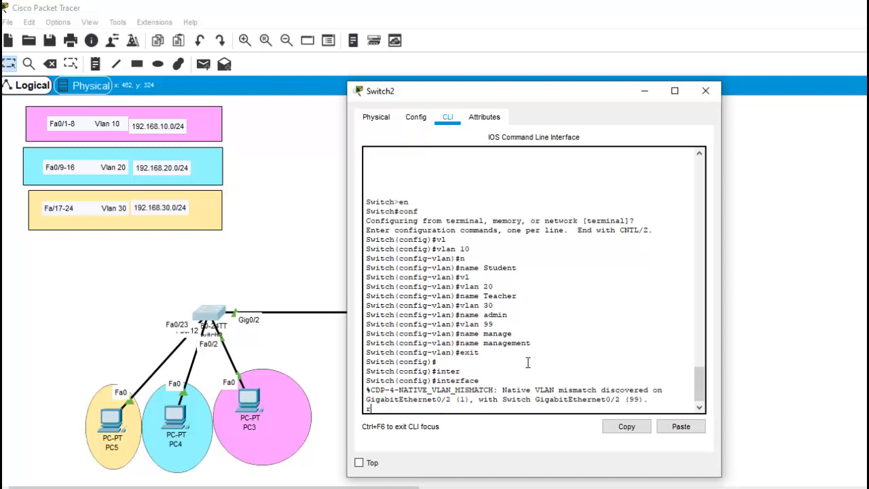
key("Tab")
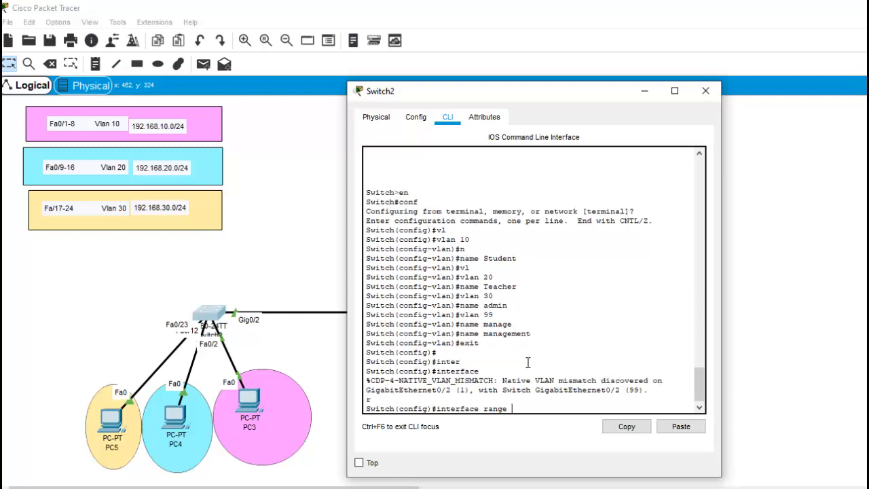
type("g")
key("Tab")
type("0/1")
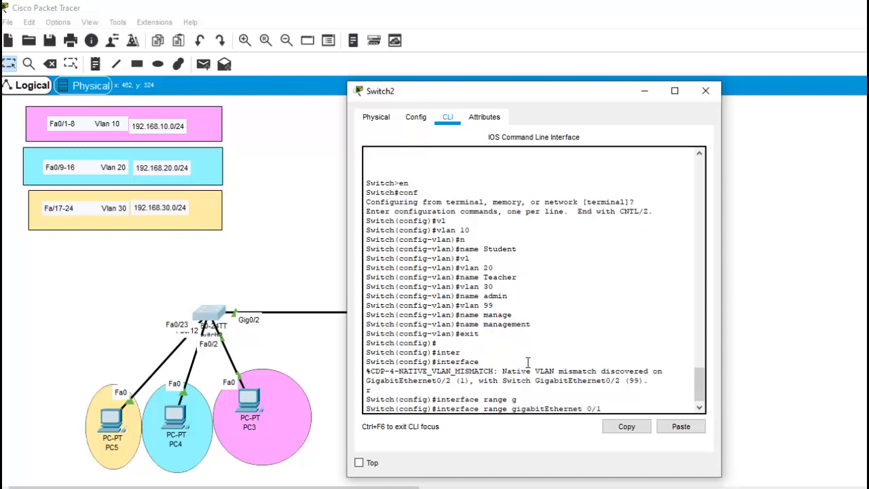
type("-2")
key("Return")
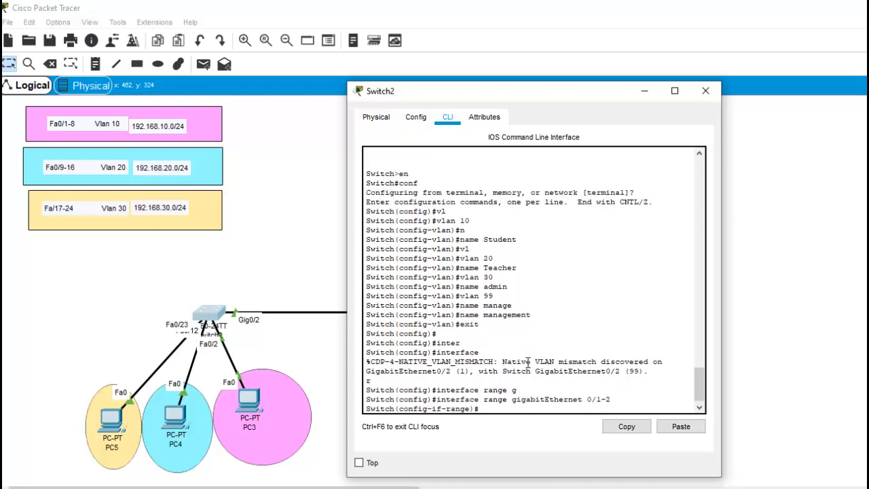
type("swi")
key("Tab")
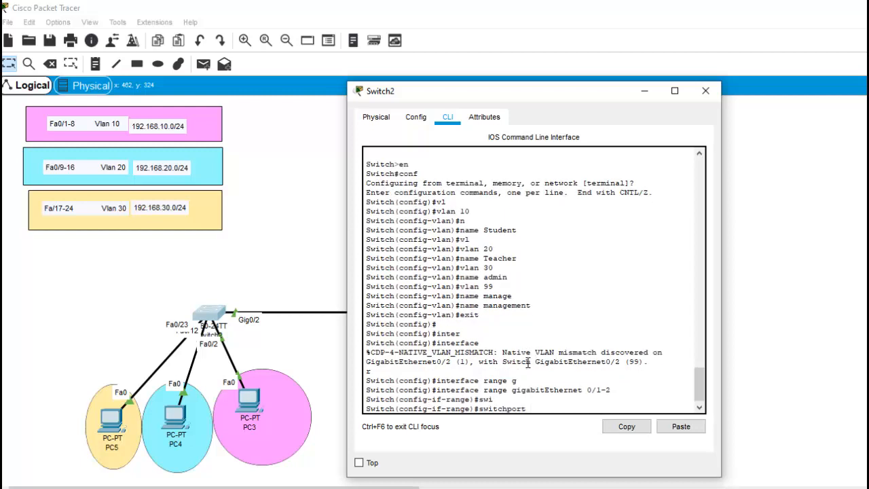
type("mo")
key("Tab")
type("tru")
key("Tab")
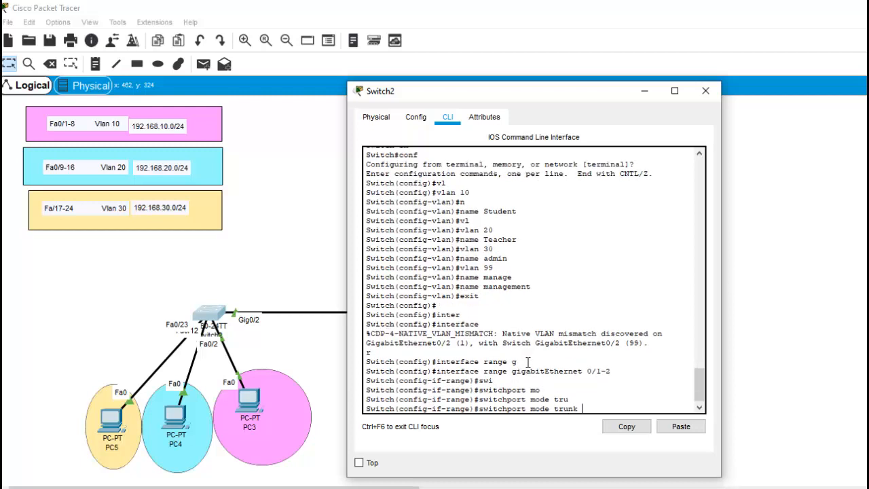
key("Return")
Set the trunk native VLAN to 99 on GigabitEthernet 0/1-2 and return to global configuration mode
type("swi")
key("Tab")
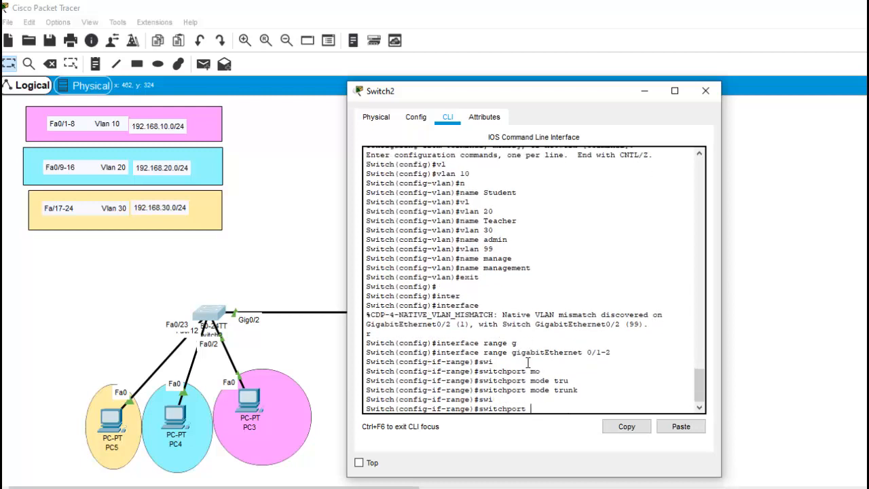
type("tr")
key("Tab")
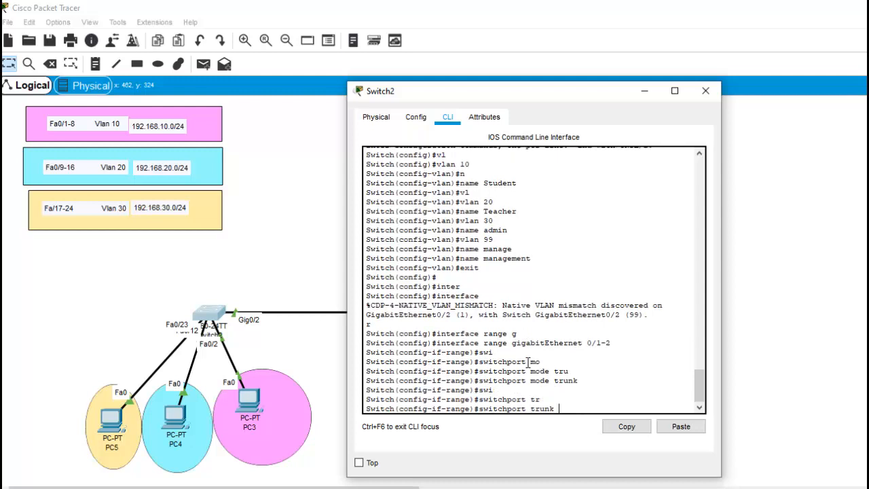
type("v")
key("Tab")
key("BackSpace")
type("n")
key("Tab")
type("v")
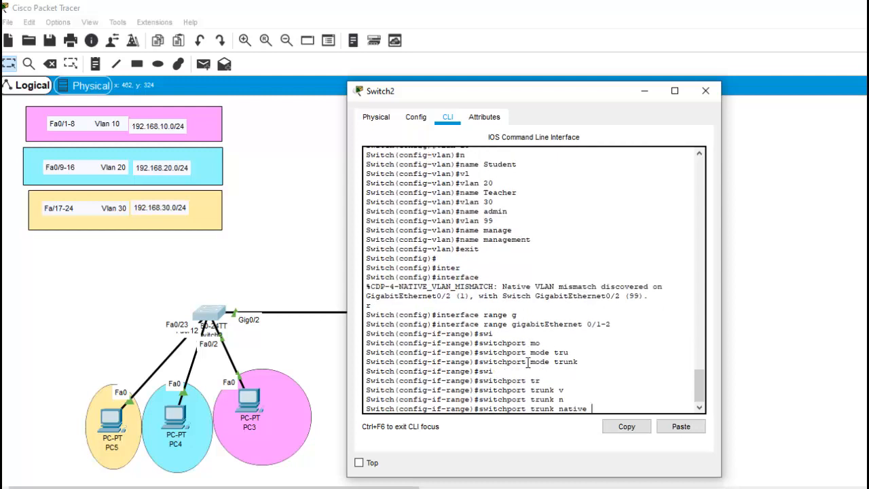
key("Tab")
type("9")
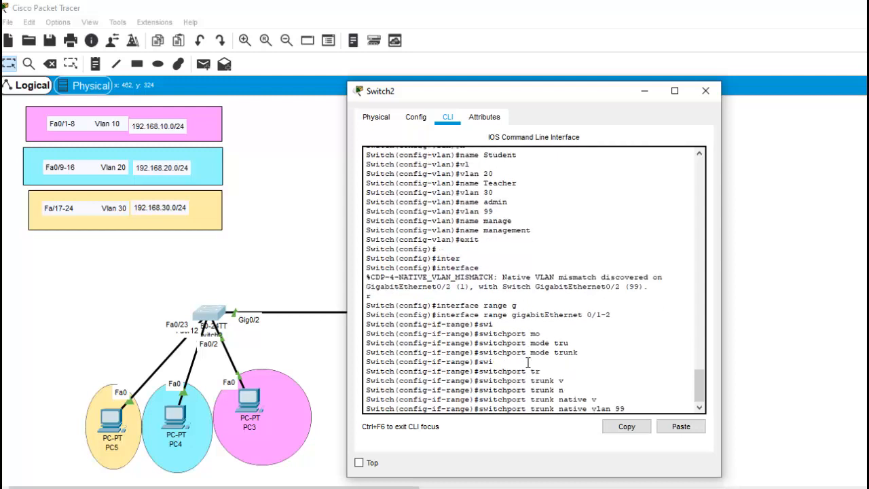
type("9")
key("Return")
type("exkit")
key("Return")
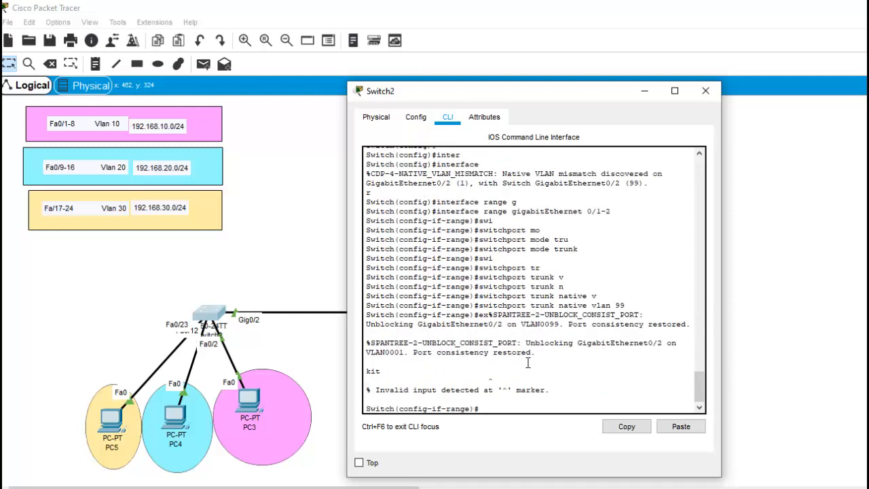
key("Return")
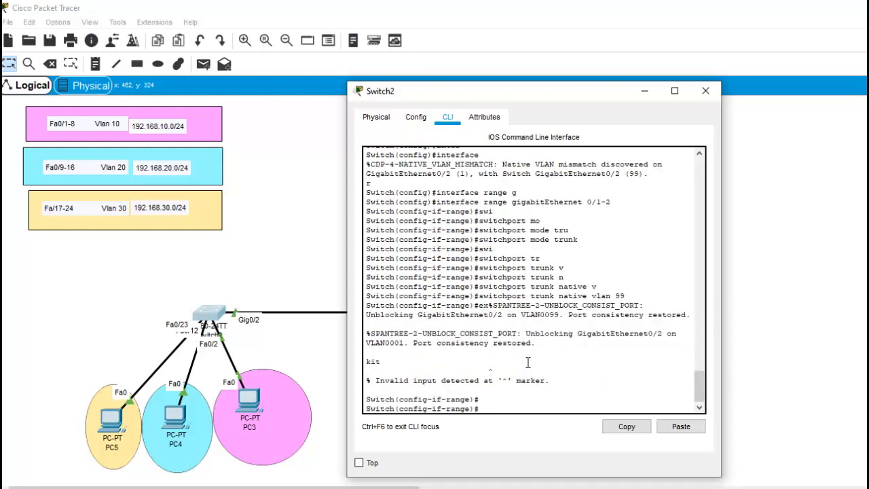
type("exit")
key("Return")
Select the interface range FastEthernet 0/1-8 on Switch2 and set its switchport mode to access
type("inter")
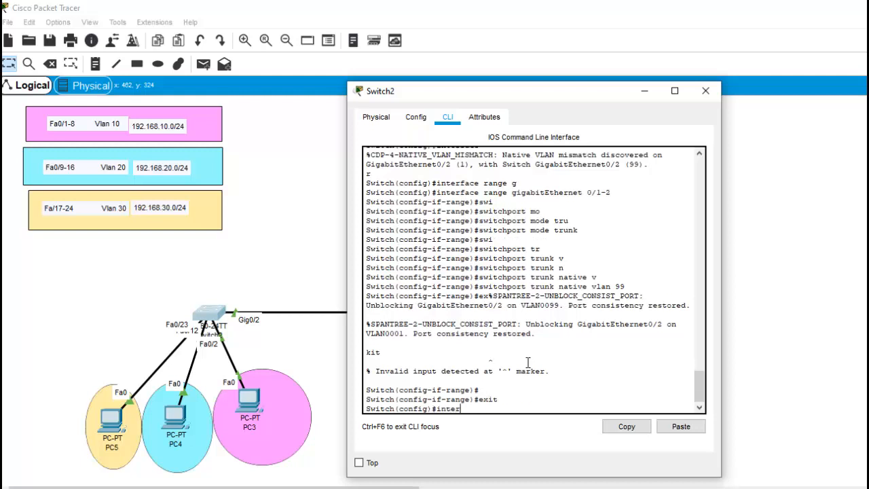
key("Tab")
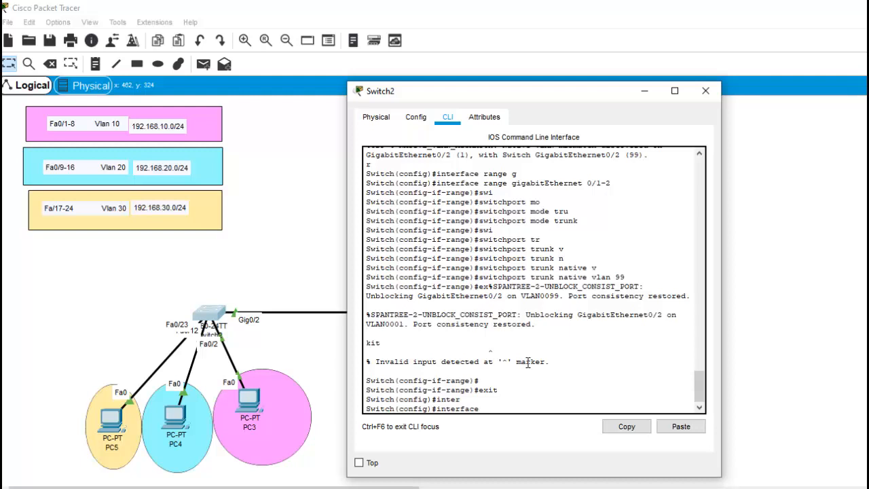
key("Tab")
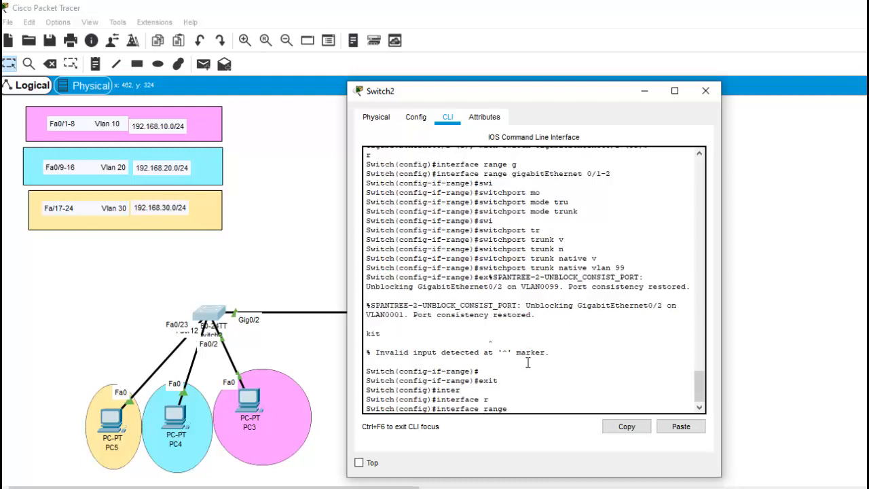
type("f")
key("Tab")
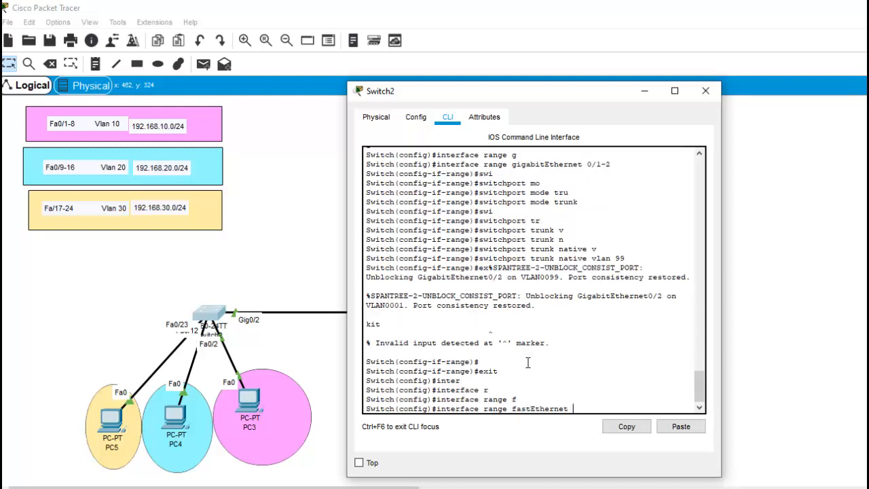
type("0/1-8")
key("Return")
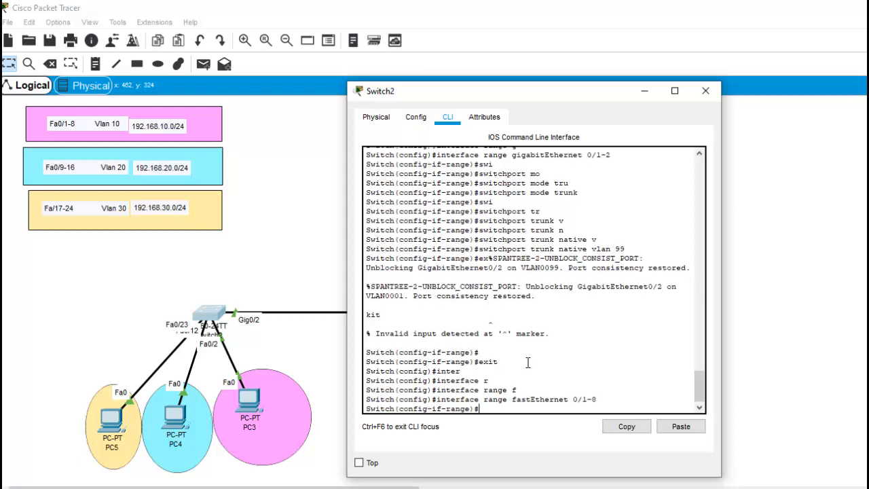
type("s")
key("Tab")
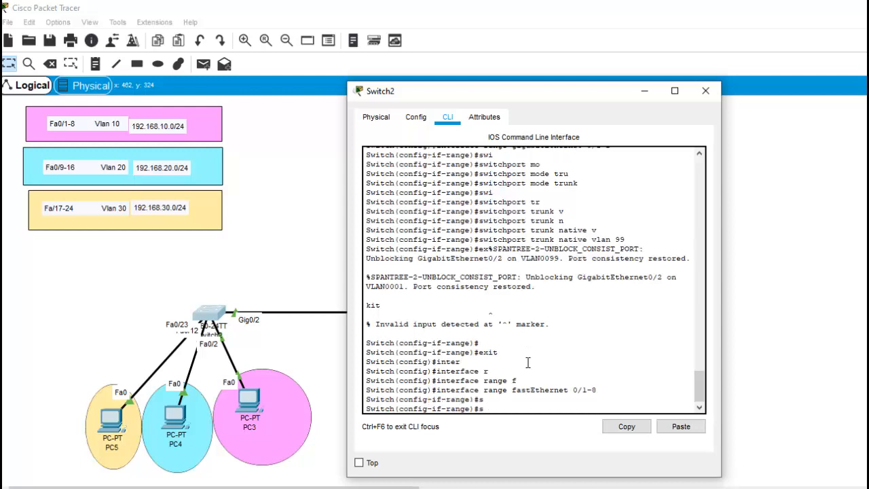
type("wi")
key("Tab")
type("mo")
key("Tab")
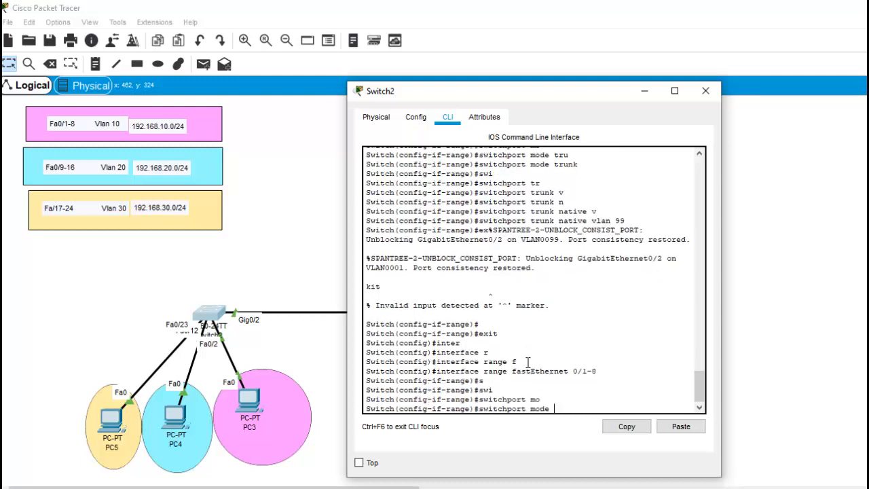
type("acc")
key("Tab")
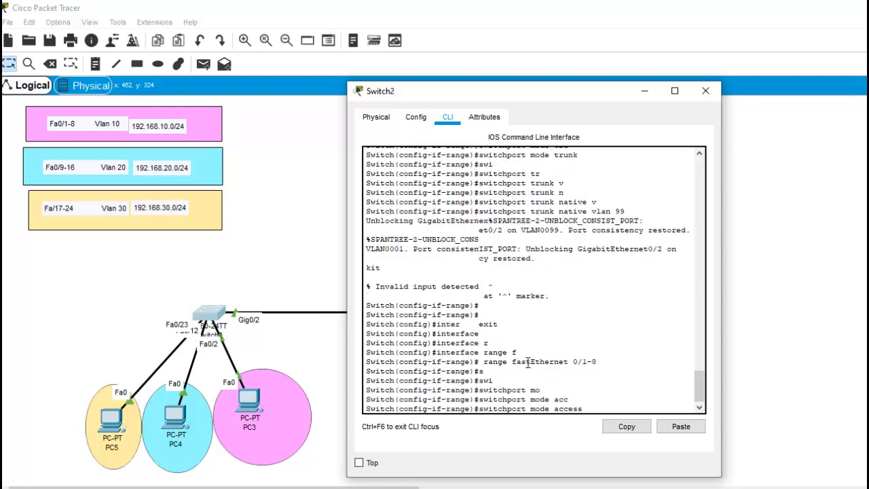
key("Return")
Assign FastEthernet 0/1-8 to access VLAN 10 and return to global configuration mode
type("swi")
key("Tab")
type("ac")
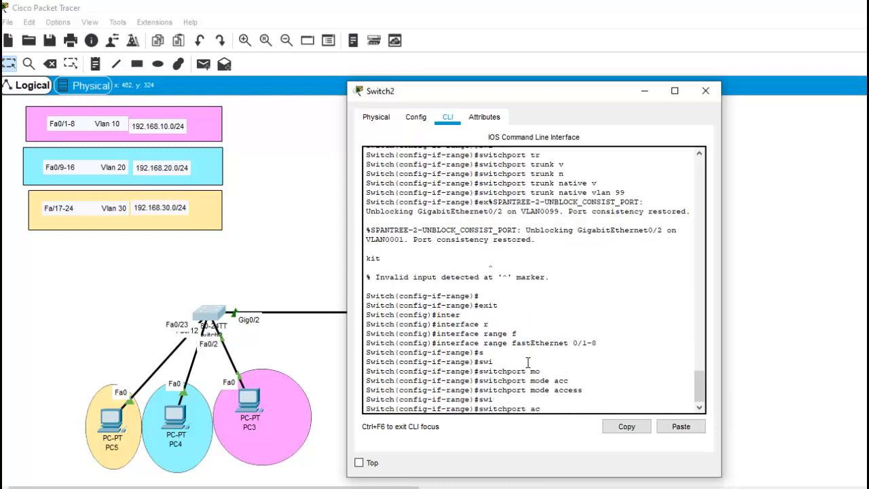
key("Tab")
type("v")
key("Tab")
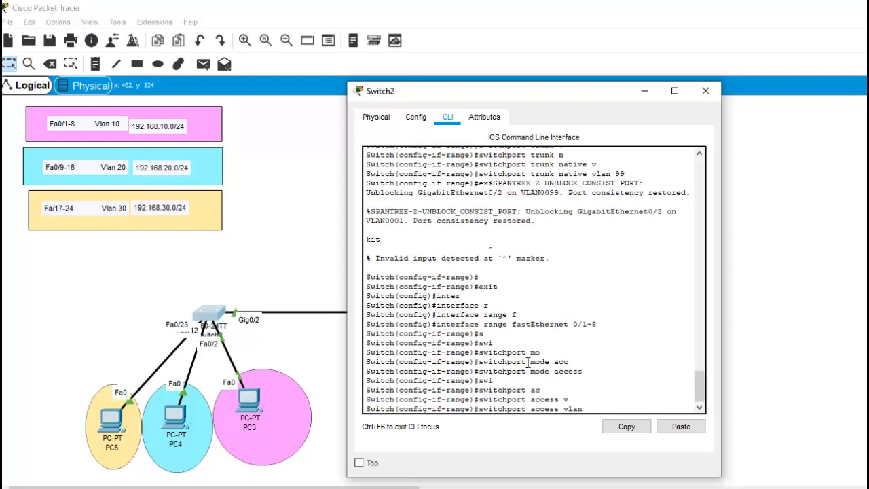
type("10")
key("Return")
type("exit")
key("Return")
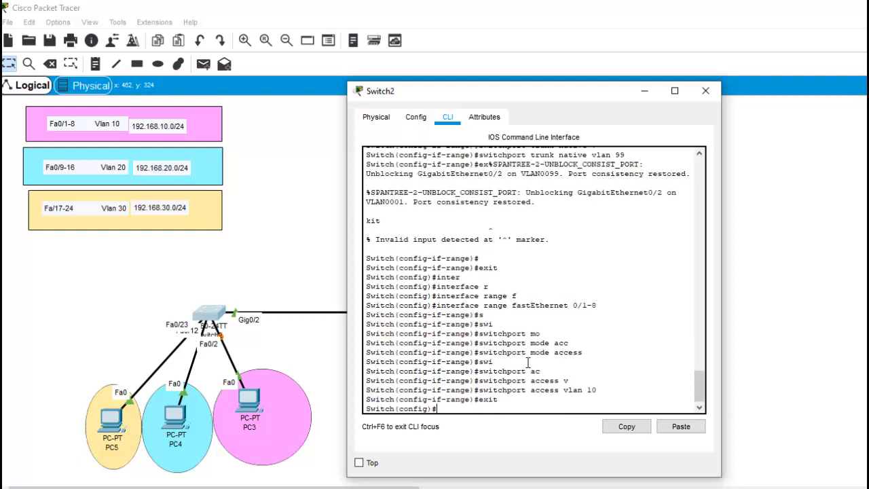
Select the interface range FastEthernet 0/9-16 on Switch2 and set its switchport mode to access
type("inter")
key("Tab")
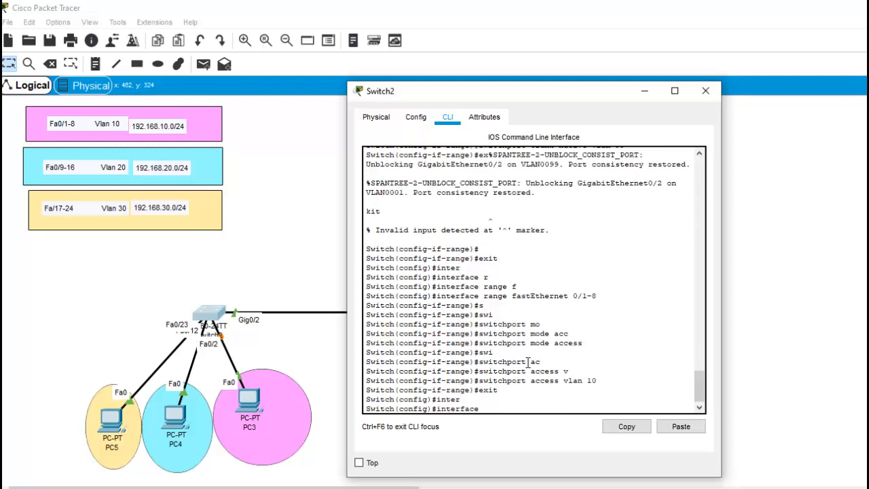
type("r")
key("Tab")
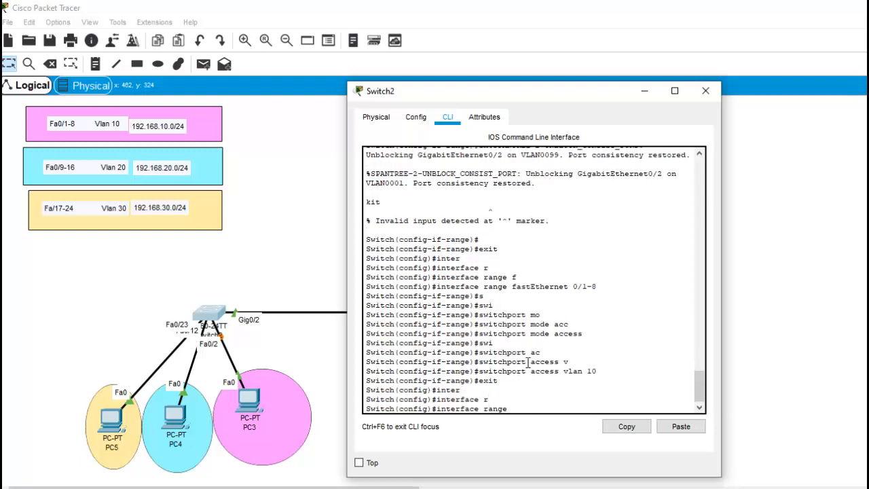
type("f")
key("Tab")
type("0/")
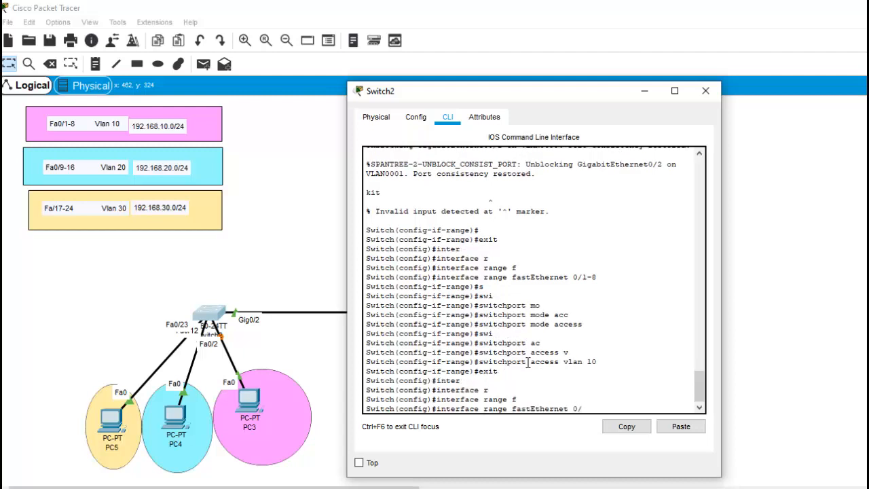
type("9-16")
key("Return")
type("sw")
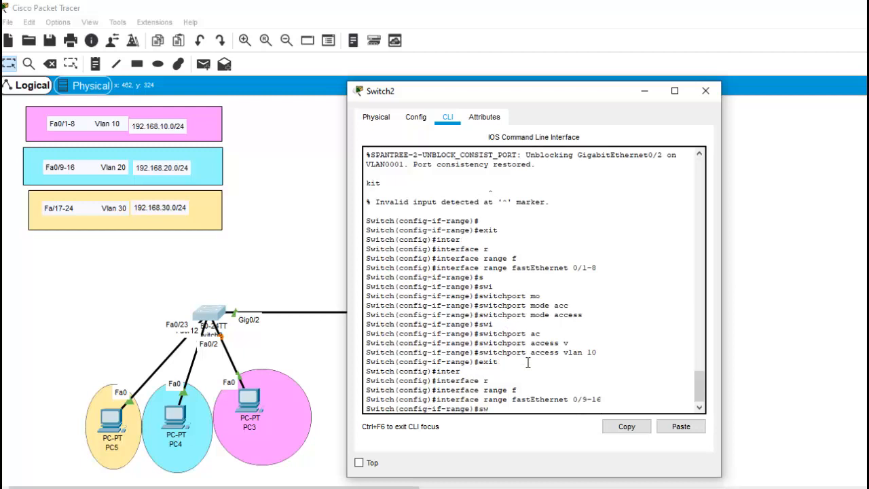
key("Tab")
type("mo")
key("Tab")
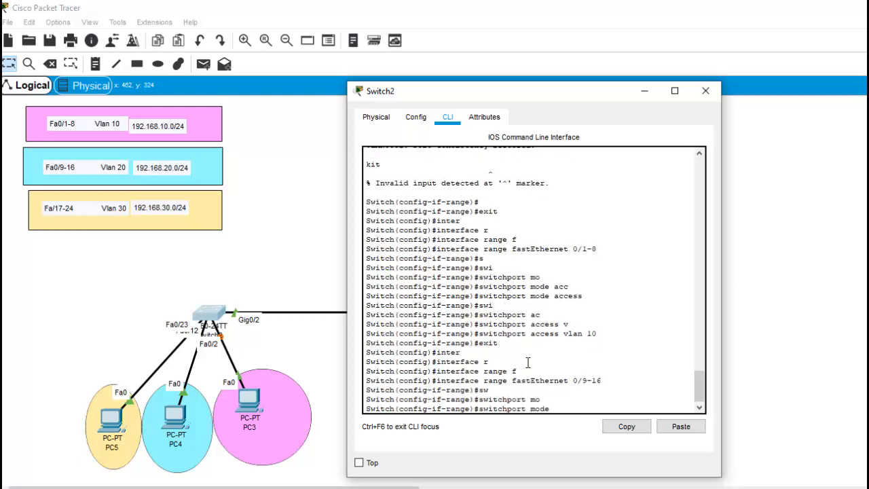
type("acc")
key("Tab")
key("Return")
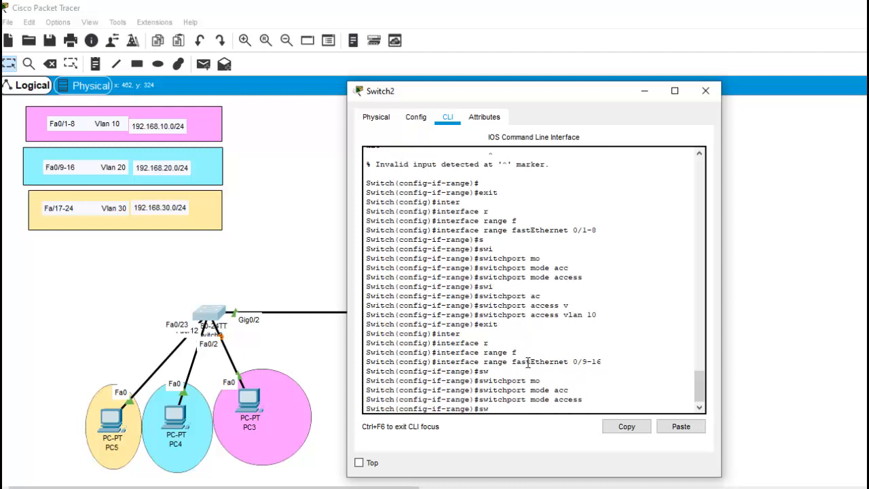
Assign FastEthernet 0/9-16 to access VLAN 20 and return to global configuration mode
type("sw")
key("Tab")
type("ac")
key("Tab")
type("v")
key("Tab")
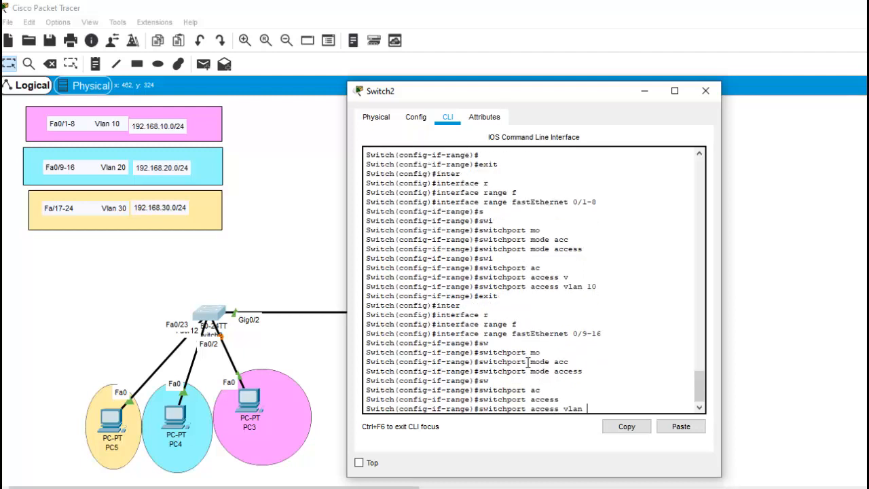
type("3")
key("BackSpace")
type("20")
key("Return")
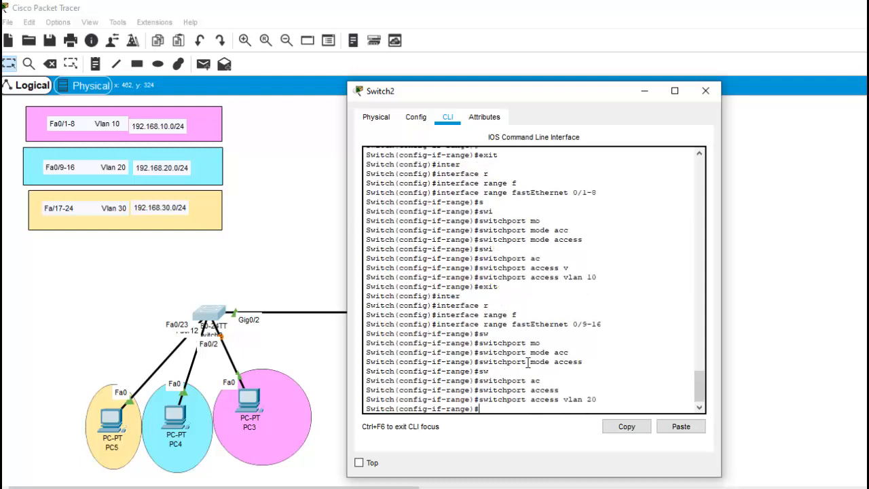
type("exit")
key("Return")
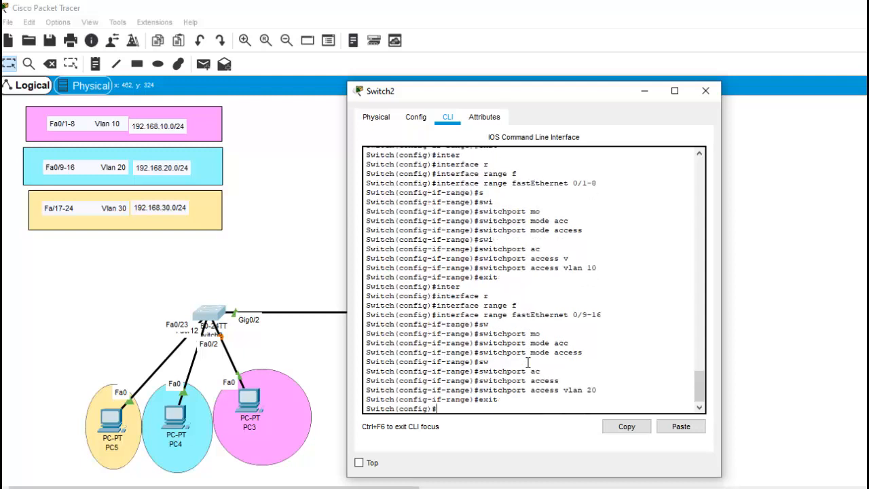
Select the interface range FastEthernet 0/17-24 on Switch2 and set its switchport mode to access
type("inter")
key("Tab")
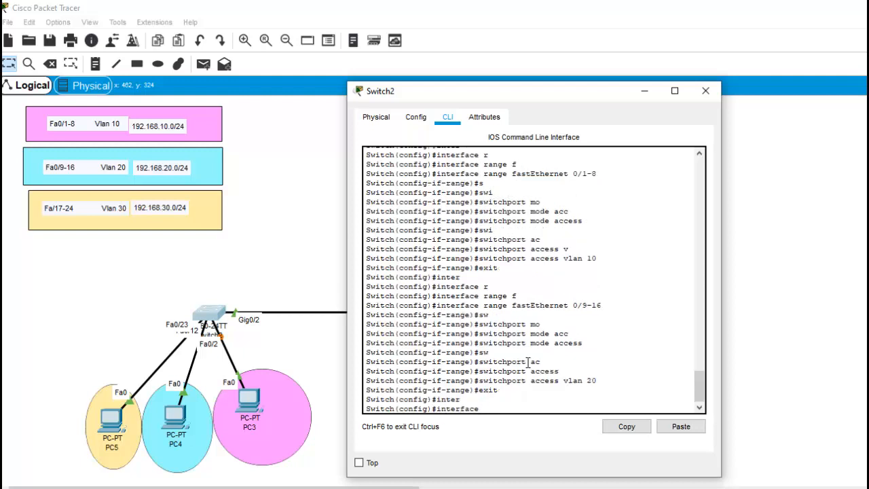
type("r")
key("Tab")
type("f")
key("Tab")
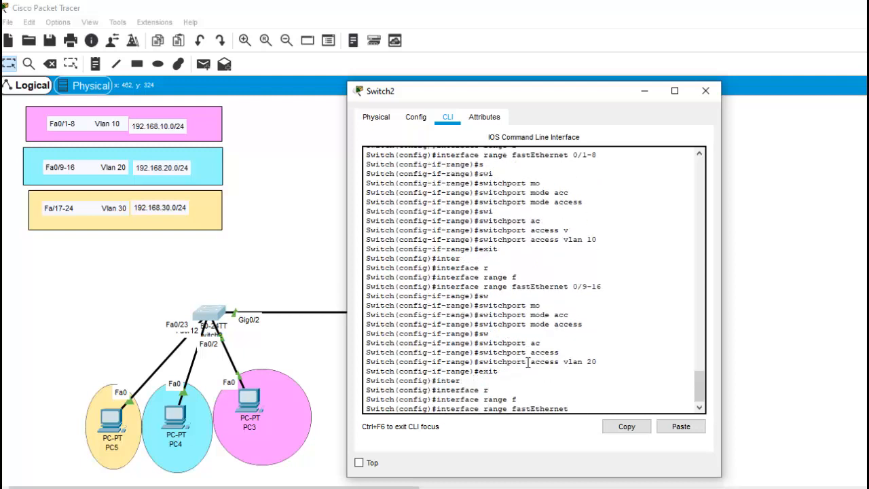
type("0/17-24")
key("Return")
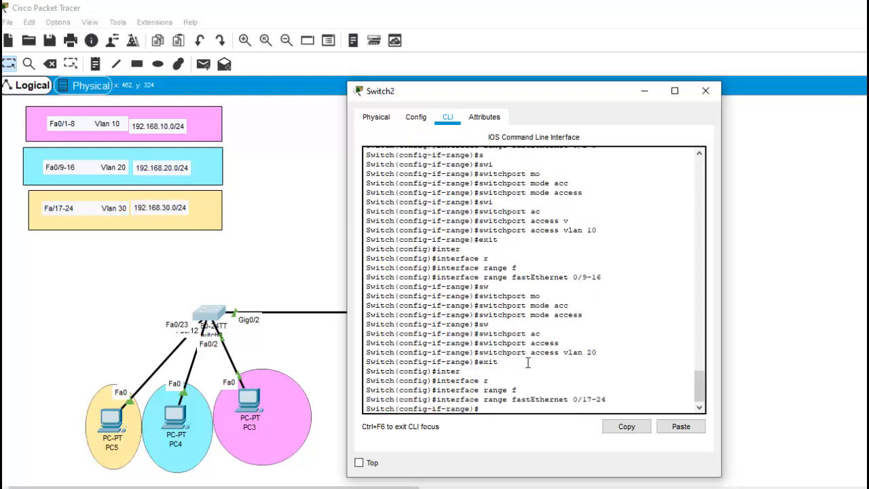
type("sw")
key("Tab")
type("mo")
key("Tab")
type("acc")
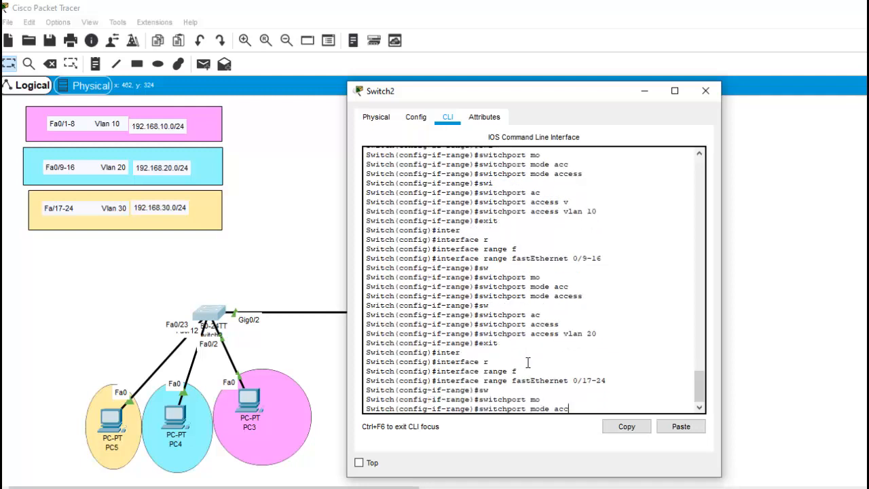
key("Tab")
key("Return")
Assign FastEthernet 0/17-24 on Switch2 to access VLAN 30
type("sw")
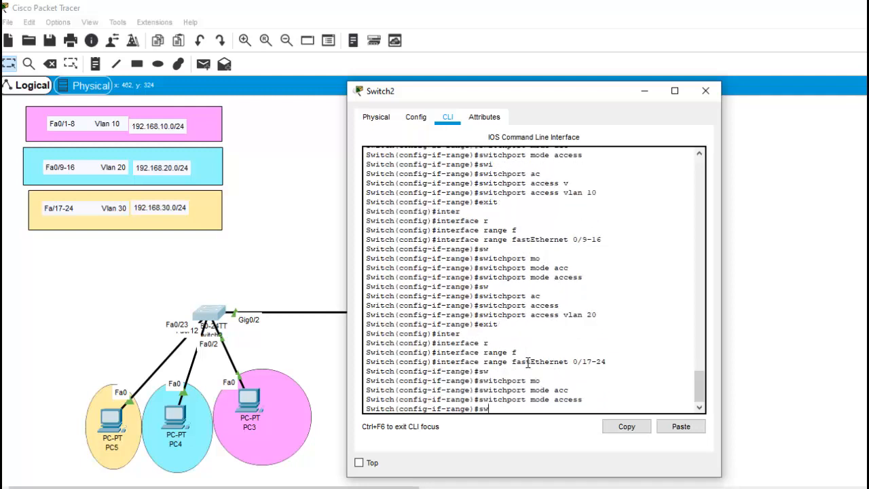
key("Tab")
type("mo")
key("Tab")
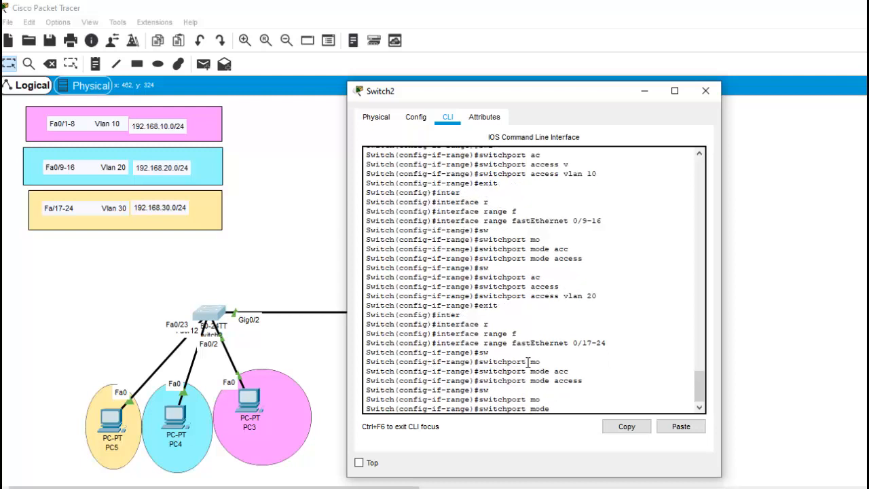
key("BackSpace")
key("BackSpace")
key("BackSpace")
key("BackSpace")
key("BackSpace")
type("ac")
key("Tab")
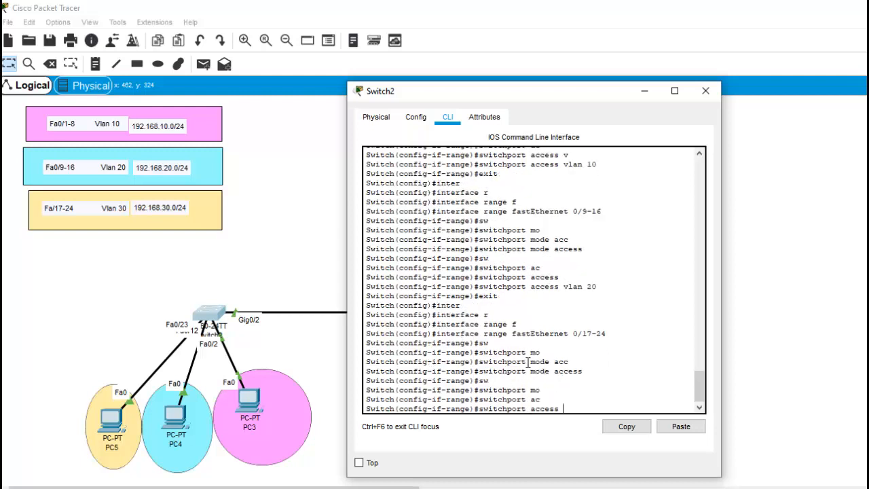
type("n")
key("Tab")
key("BackSpace")
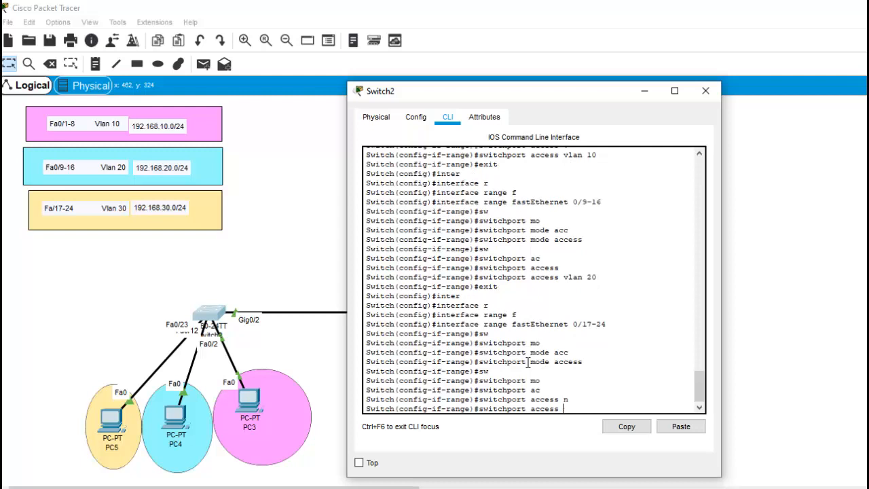
type("vl")
key("Tab")
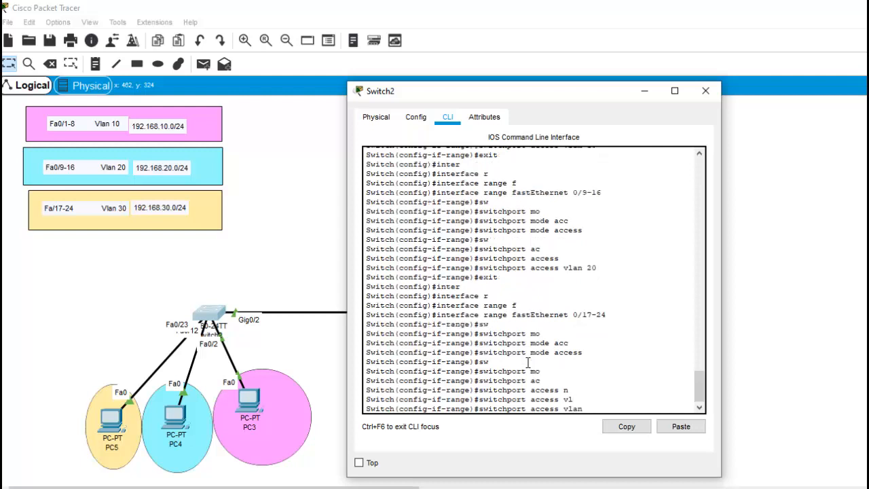
type("30")
key("Return")
Leave interface and global configuration modes on Switch2 to return to privileged EXEC mode
type("exi")
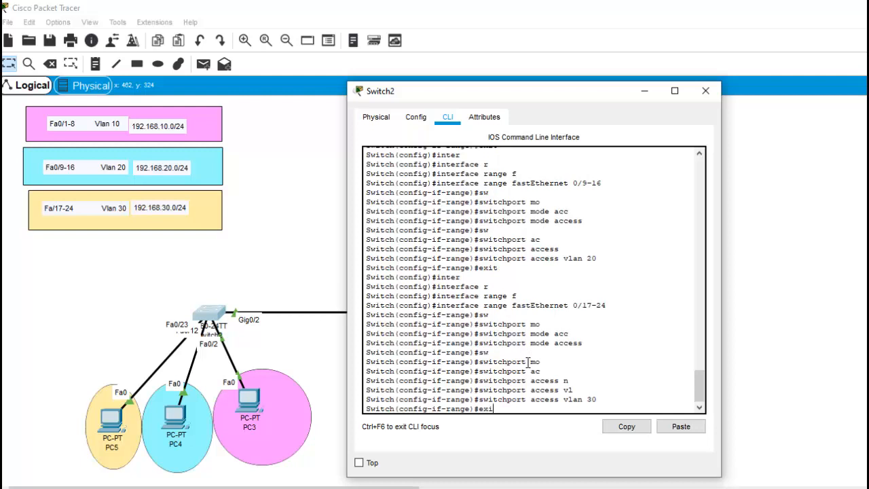
key("Return")
type("esi")
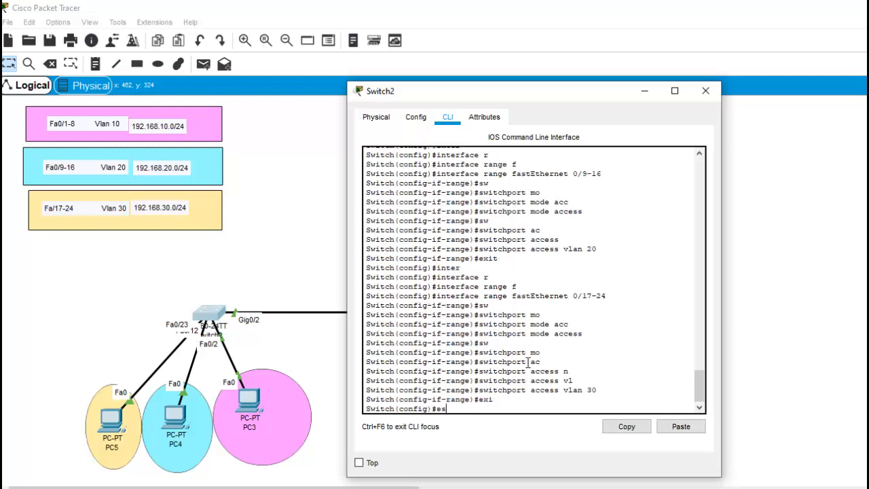
key("BackSpace")
key("BackSpace")
type("exi")
key("Return")
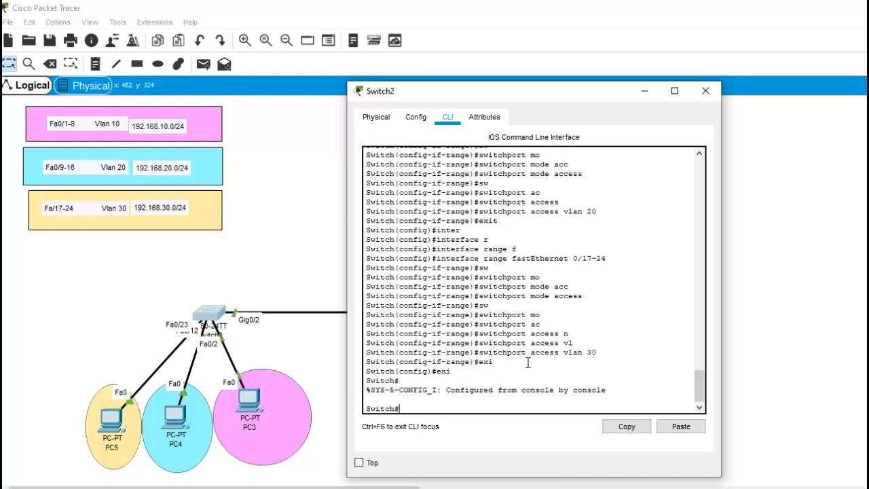
Run show vlan brief on Switch2 and review the ports assigned to each VLAN
type("show vl")
key("Tab")
type("br")
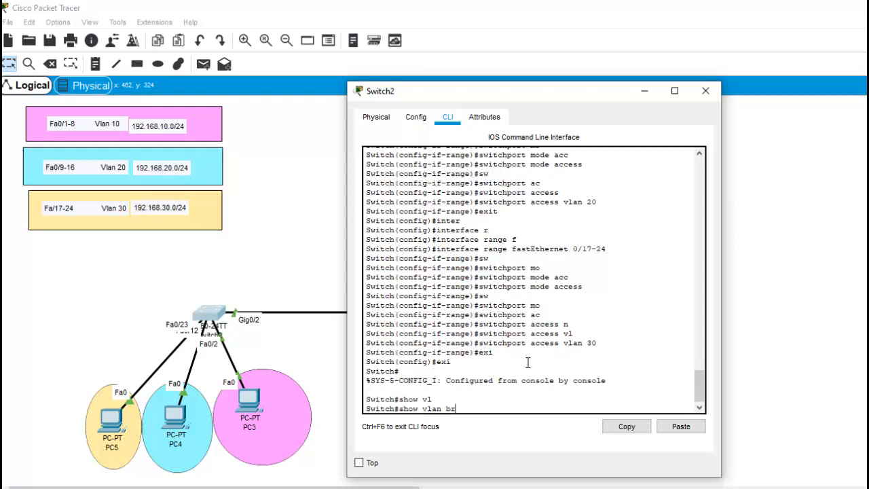
key("Tab")
key("Return")
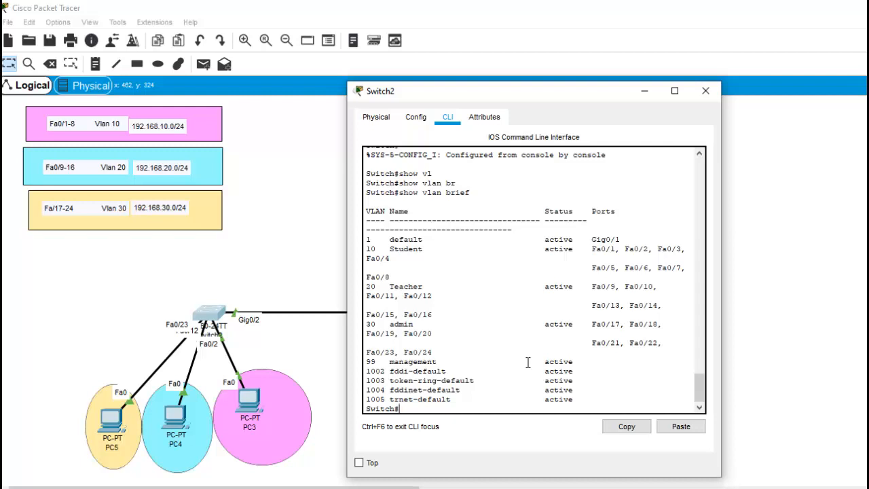
left_click_drag(366, 278, 662, 313)
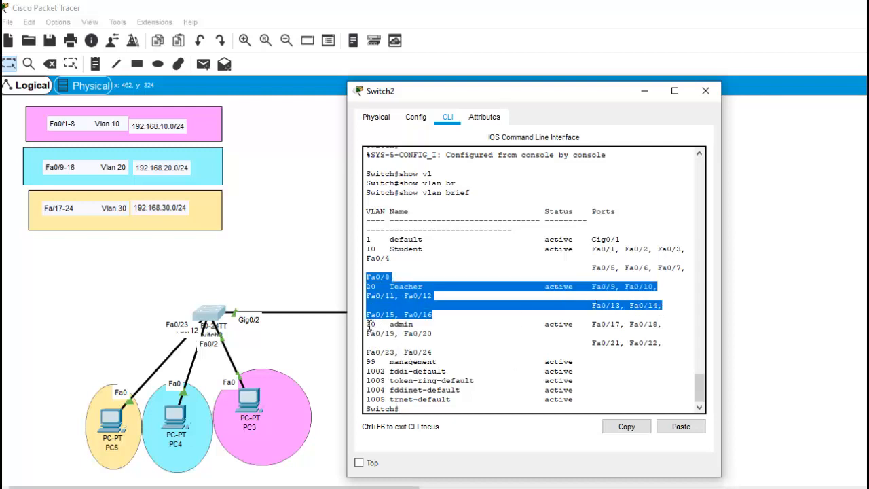
left_click_drag(368, 324, 671, 343)
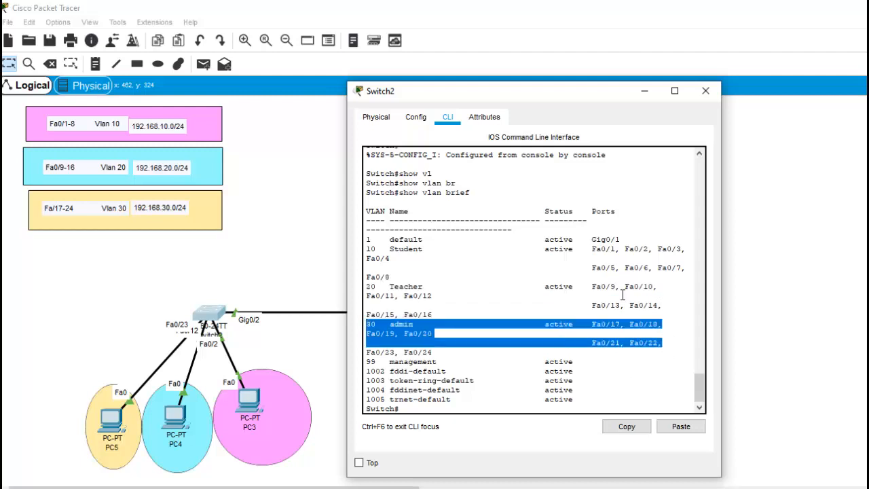
left_click(617, 402)
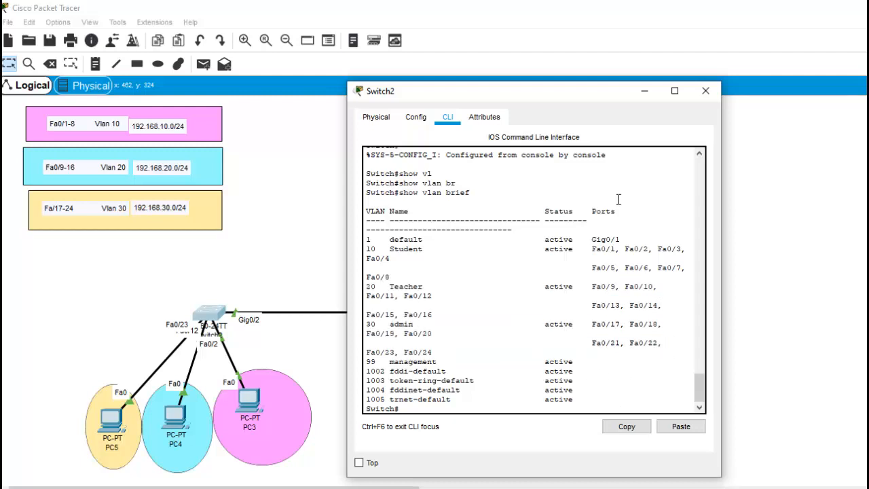
left_click_drag(586, 243, 653, 243)
left_click(454, 410)
type("inter")
key("Tab")
key("BackSpace")
key("BackSpace")
key("BackSpace")
key("BackSpace")
key("BackSpace")
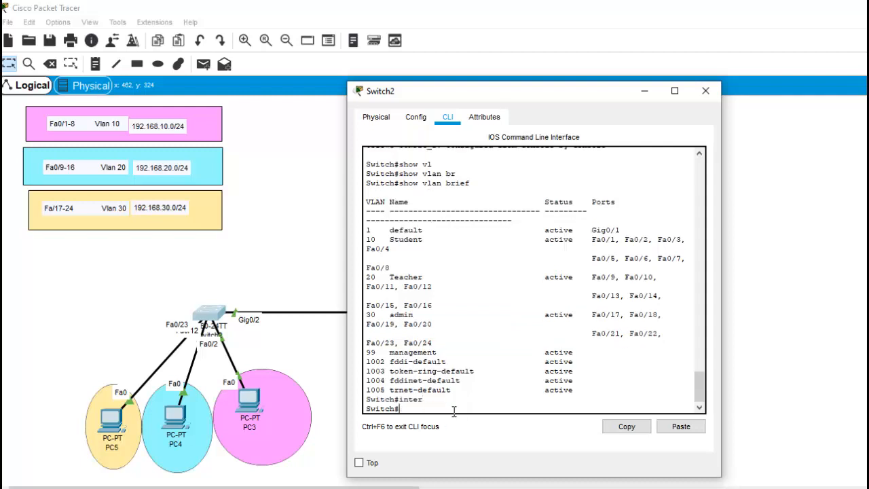
Run show interfaces trunk on Switch2, review the VLANs allowed and active on the trunk, and close the switch window
type("sho")
key("Tab")
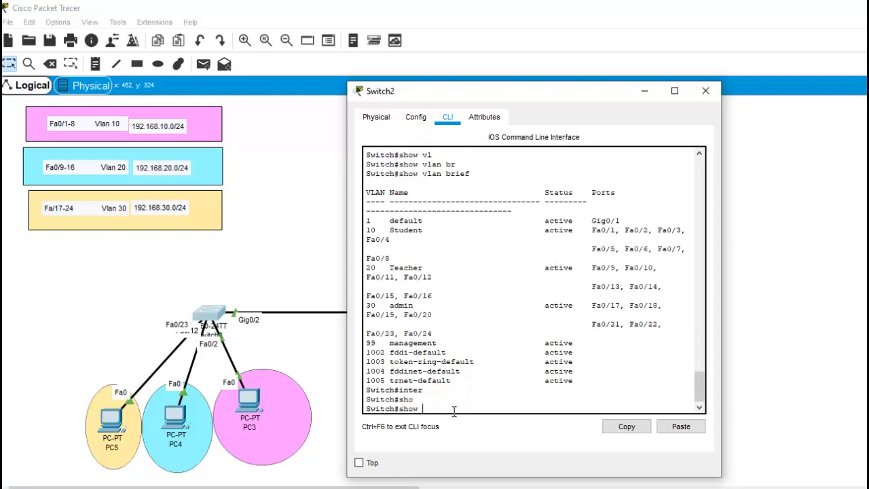
type("int")
key("Tab")
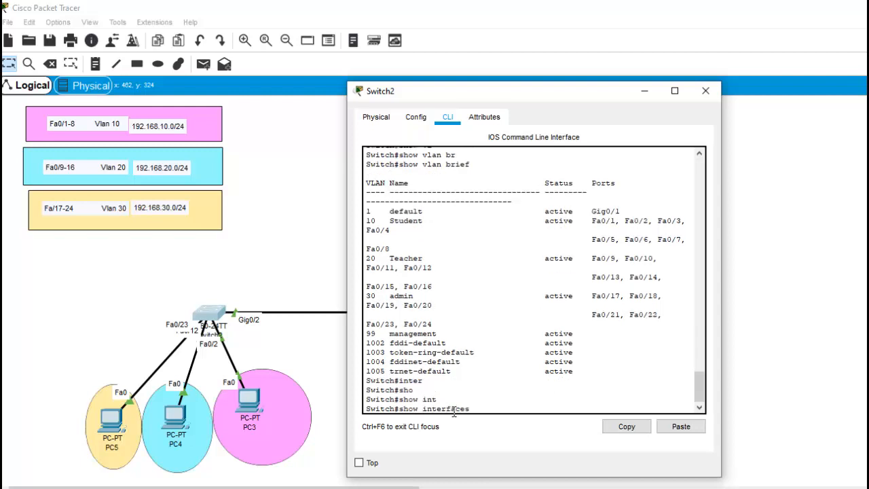
type("tr")
key("Tab")
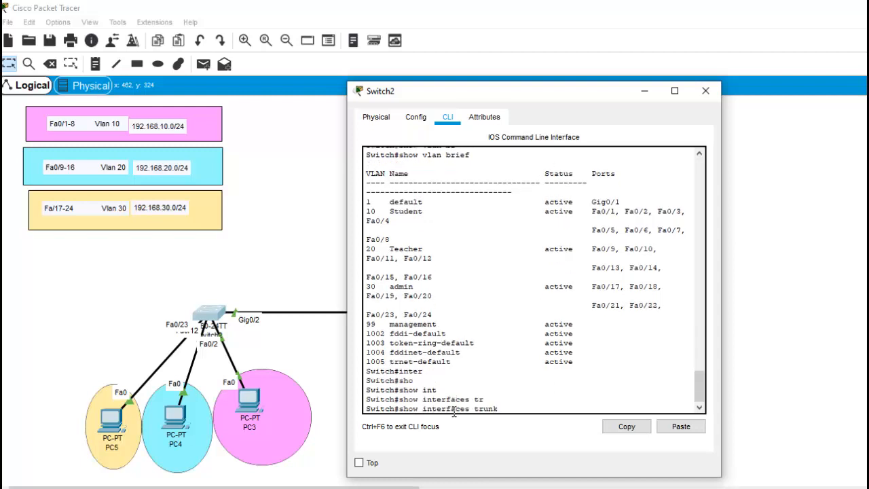
key("Return")
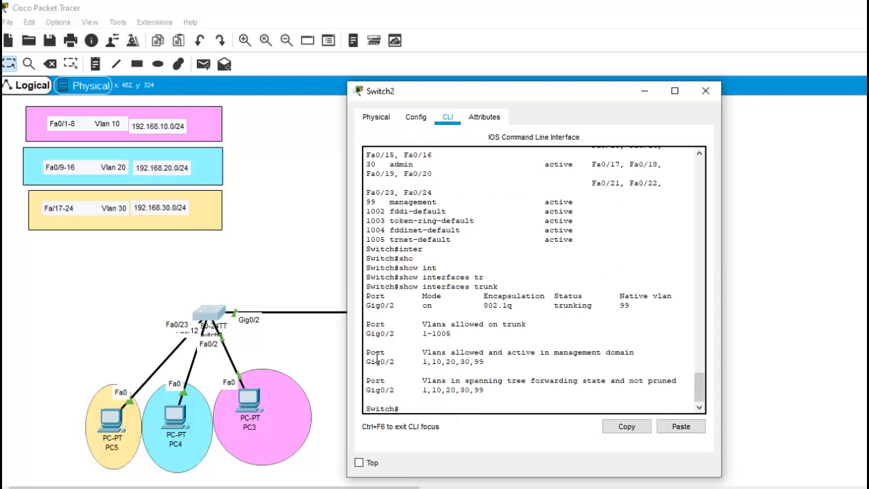
left_click_drag(370, 355, 487, 393)
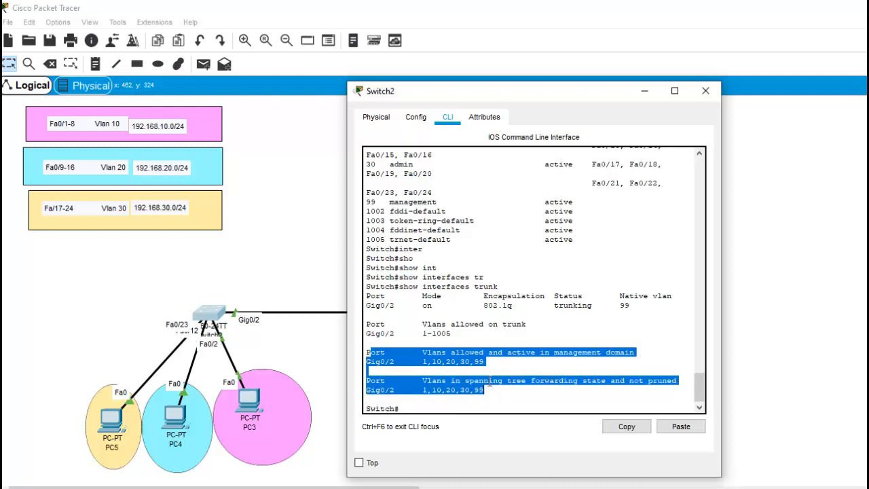
left_click_drag(493, 365, 367, 350)
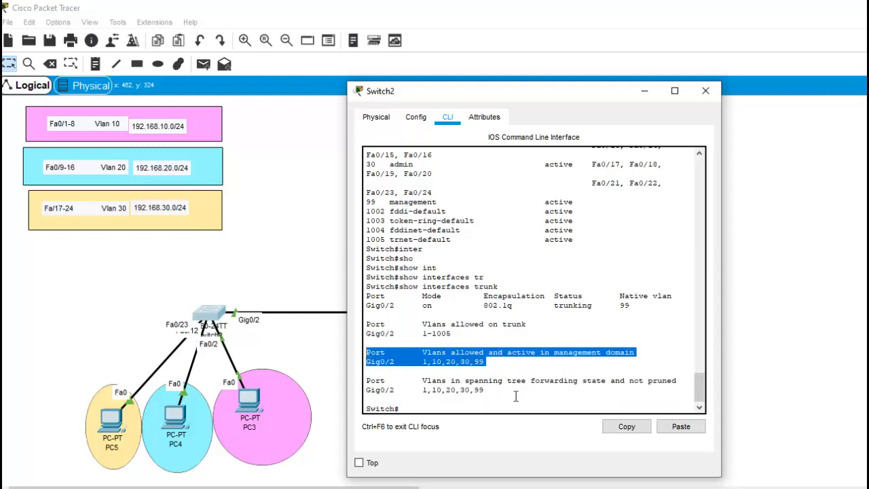
left_click(706, 91)
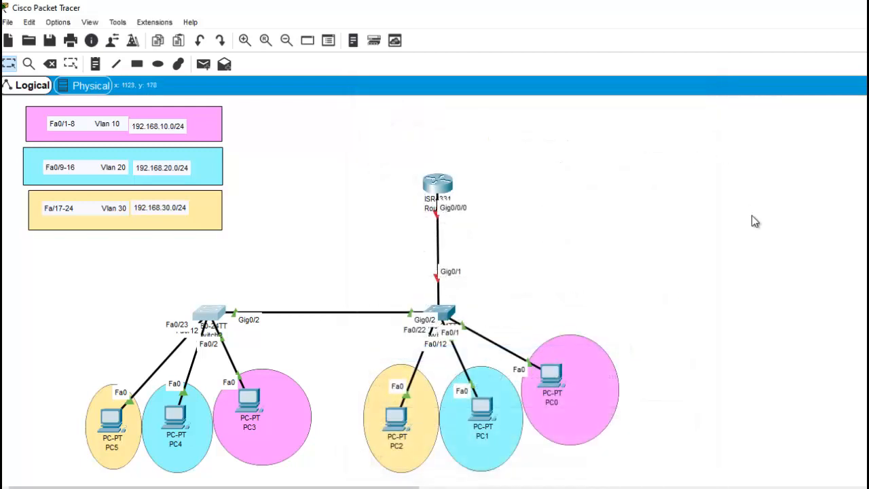
Copy the static IP address from PC0's IP configuration and close that configuration
left_click(559, 383)
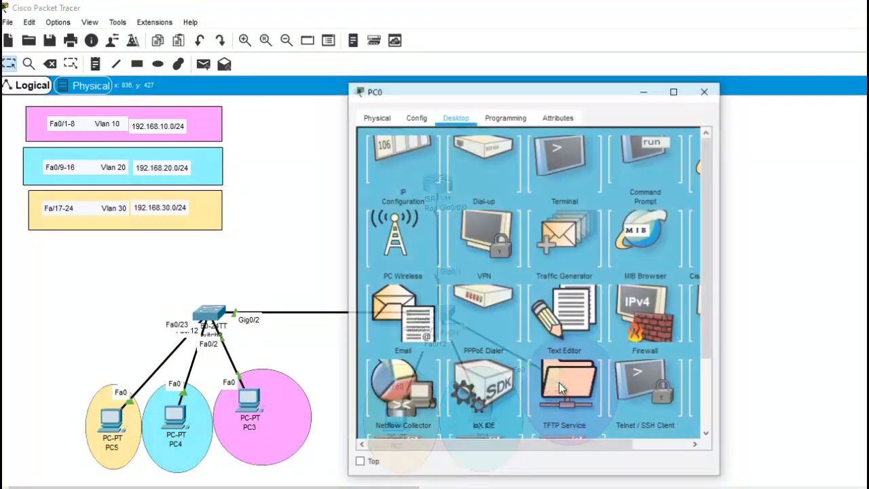
left_click(431, 164)
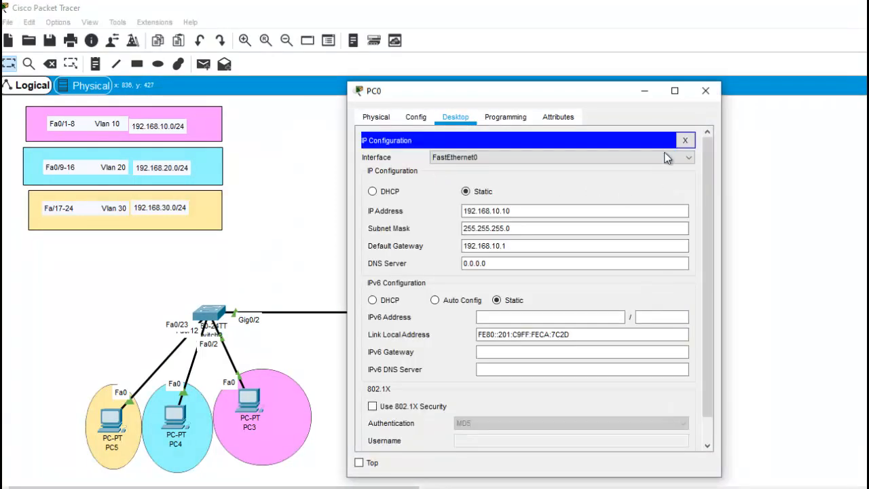
left_click_drag(509, 211, 393, 212)
key("ctrl+c")
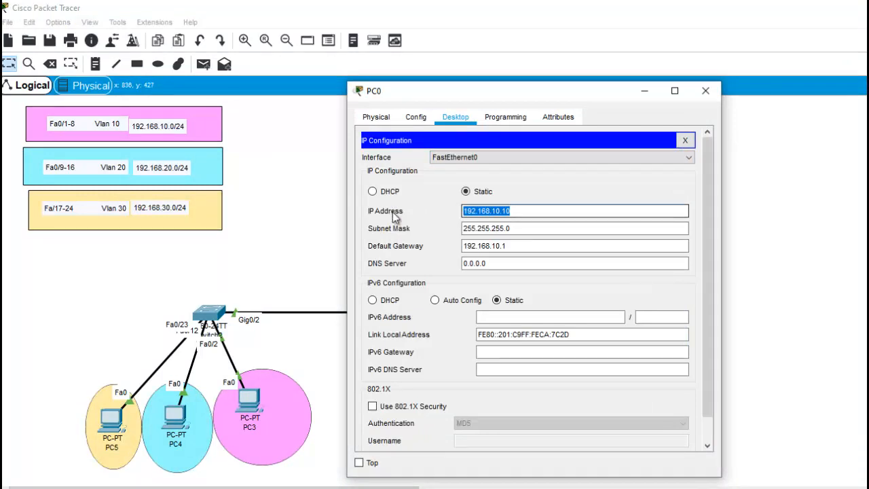
left_click(685, 140)
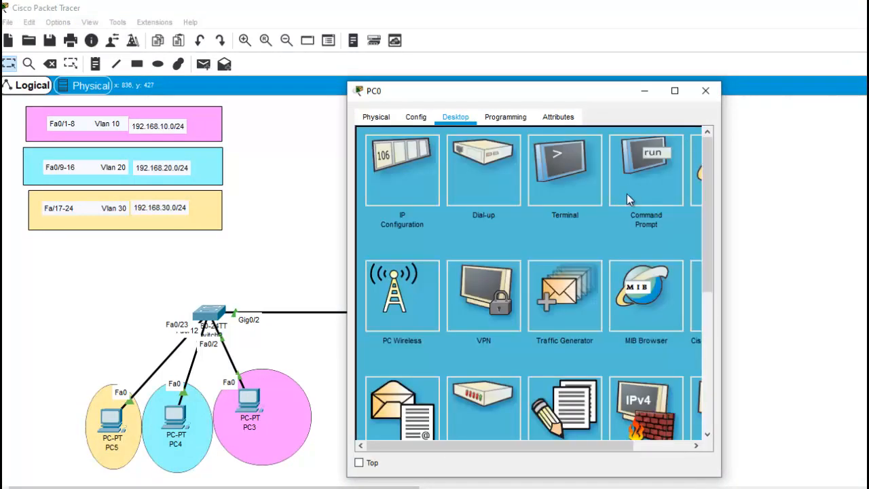
Ping 192.168.10.20 from PC0's command prompt to test connectivity within VLAN 10, and close the PC0 window
left_click(629, 192)
type("poing")
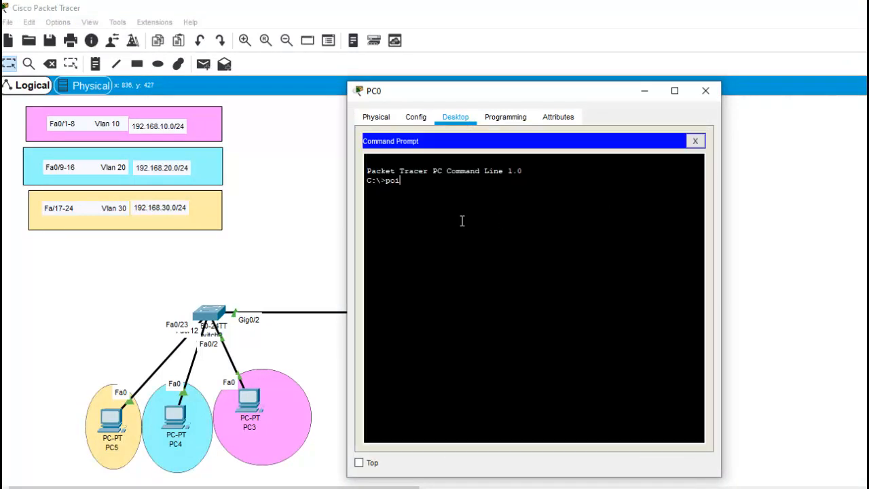
key("BackSpace")
key("BackSpace")
key("BackSpace")
key("BackSpace")
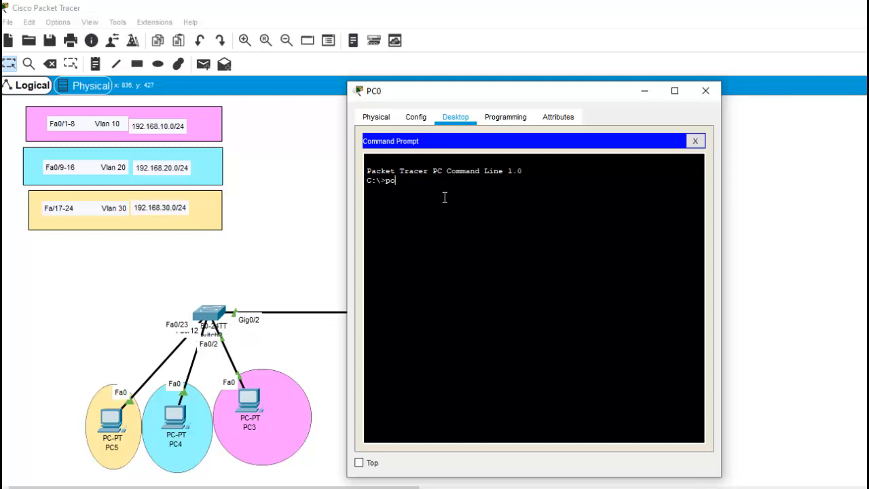
type("ing")
right_click(445, 197)
left_click(464, 215)
key("BackSpace")
key("BackSpace")
type("20")
key("Return")
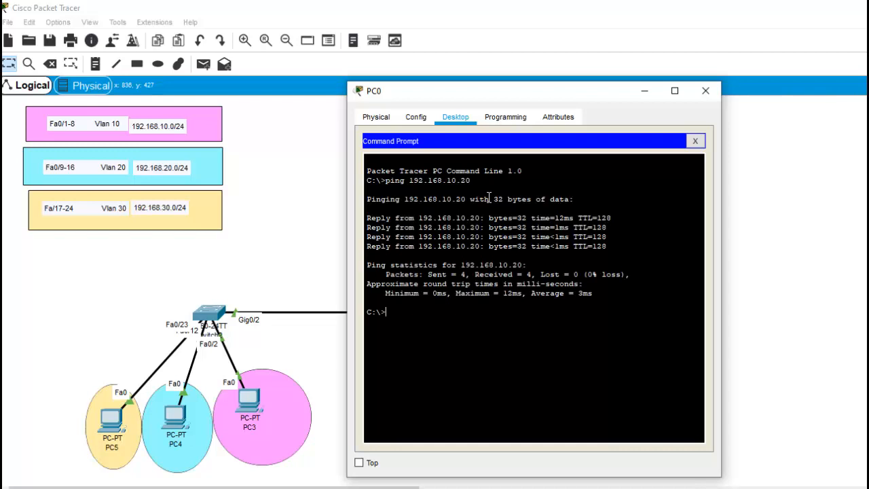
left_click(705, 91)
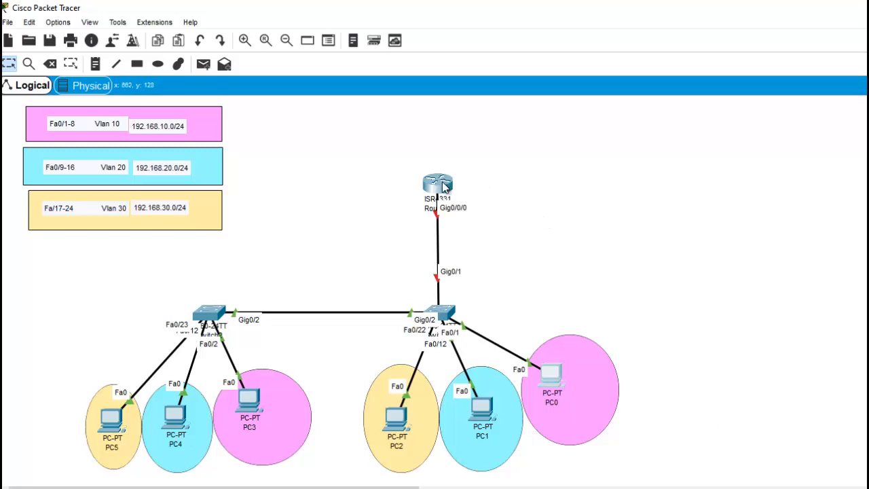
Open Router0's command line and enter privileged EXEC mode, answering no to the initial configuration dialog
mouse_move(445, 185)
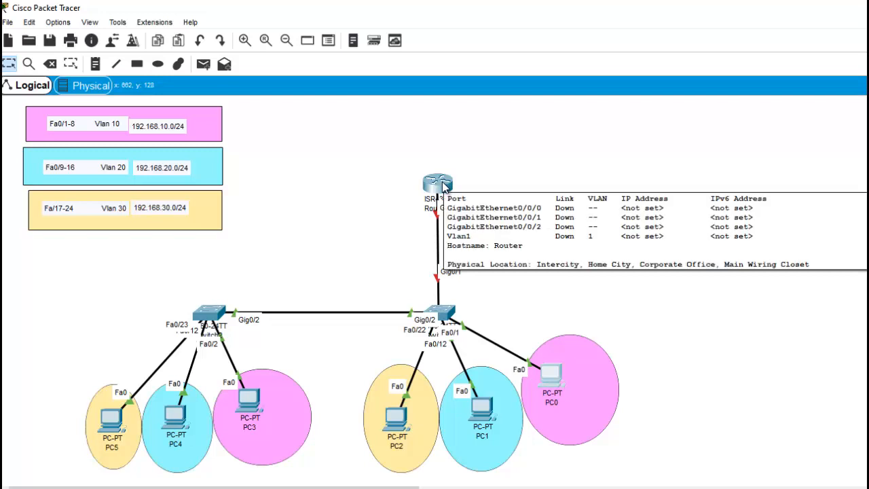
left_click(442, 185)
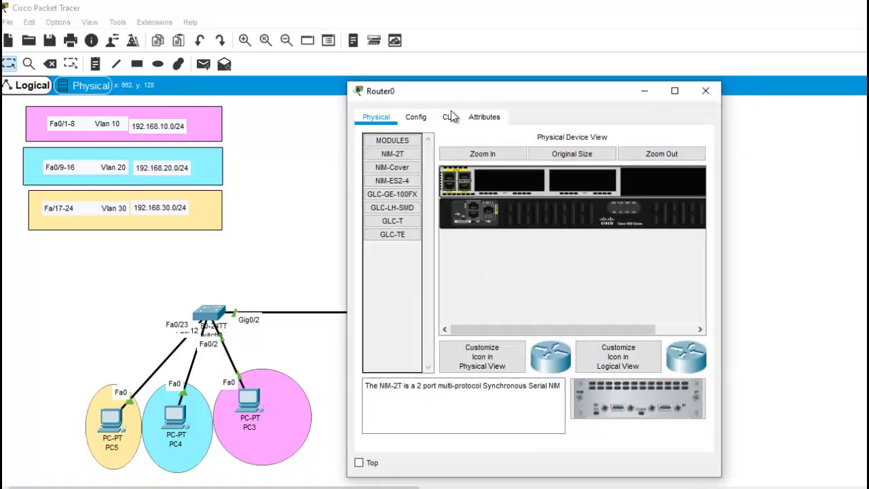
left_click(449, 117)
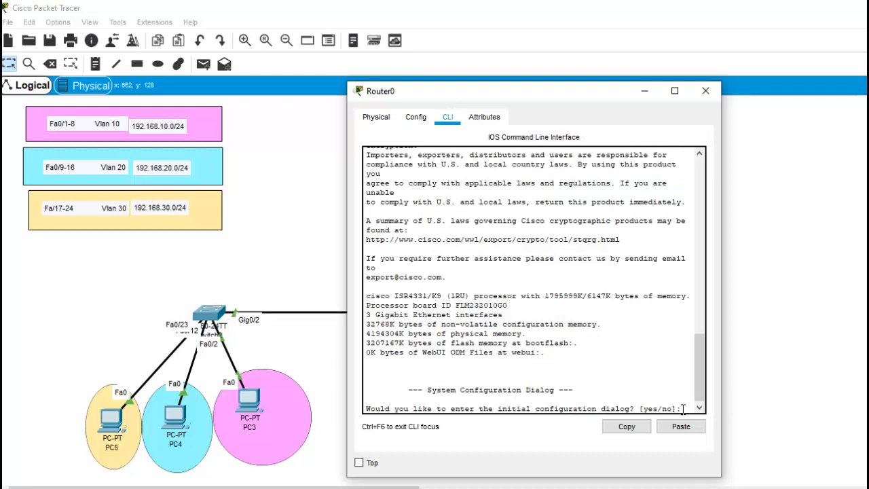
type("no")
key("Return")
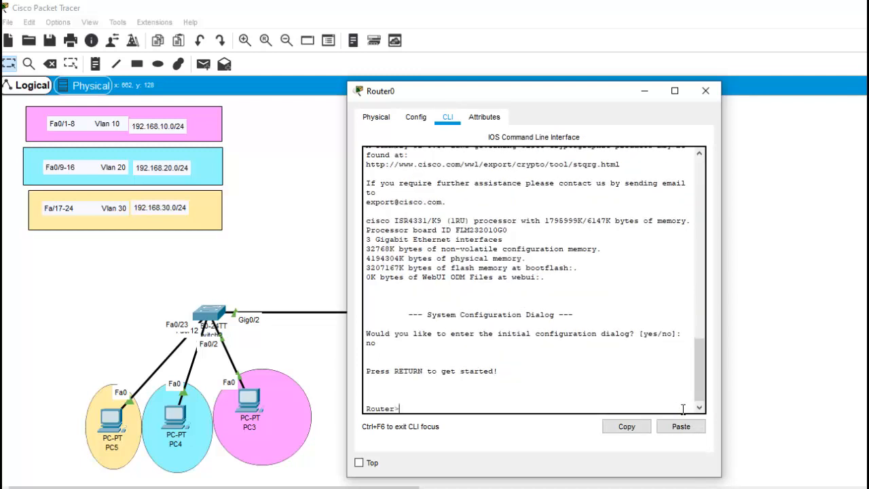
type("en")
key("Return")
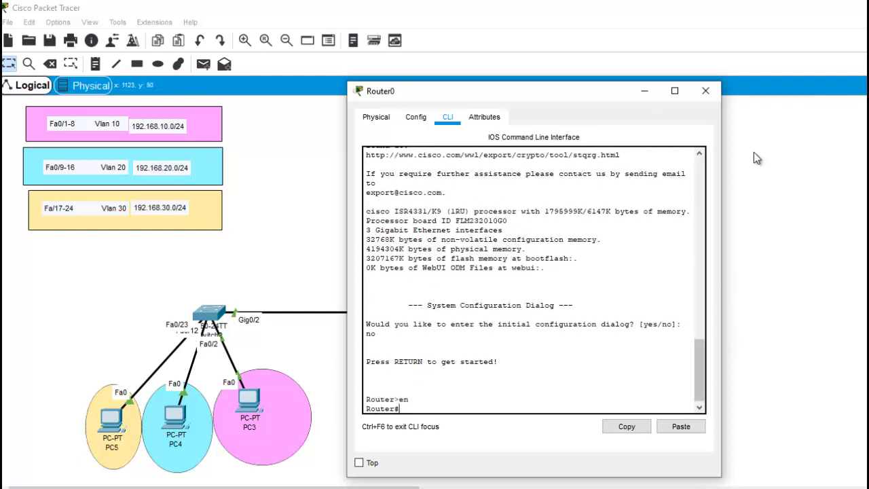
left_click_drag(588, 91, 815, 104)
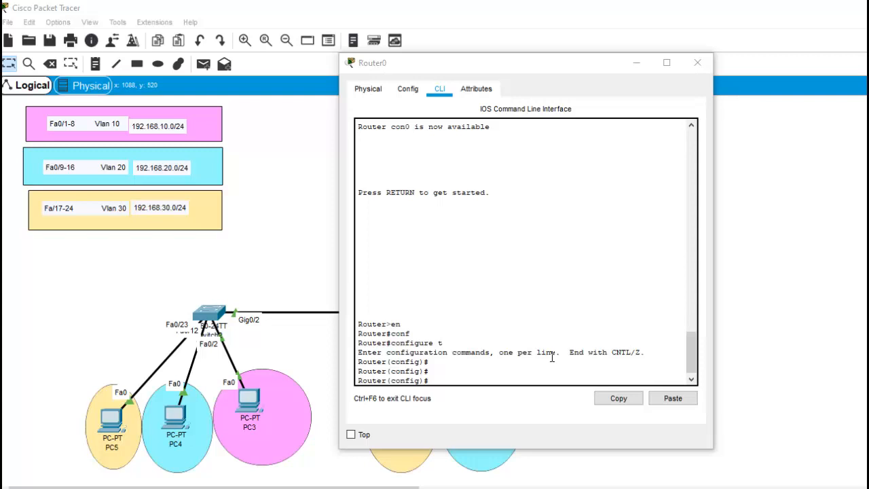
Create subinterface GigabitEthernet 0/0/0.10 on Router0 from global configuration mode
key("t")
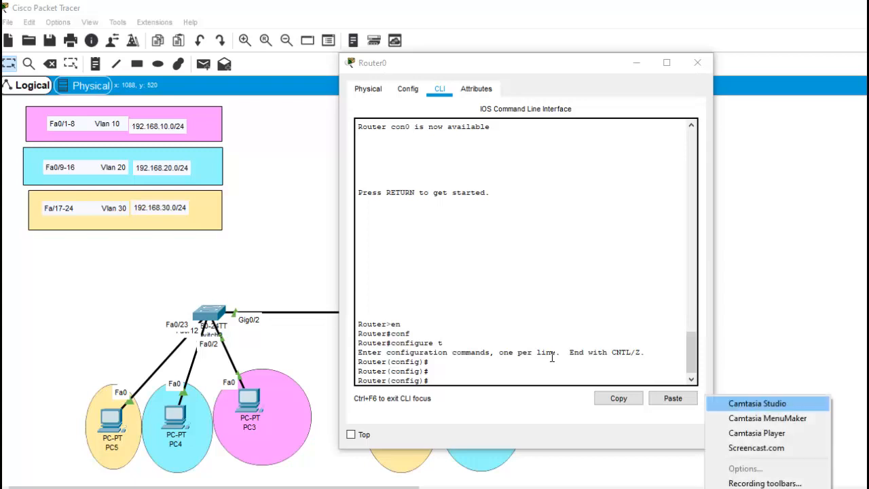
left_click(477, 376)
type("inter")
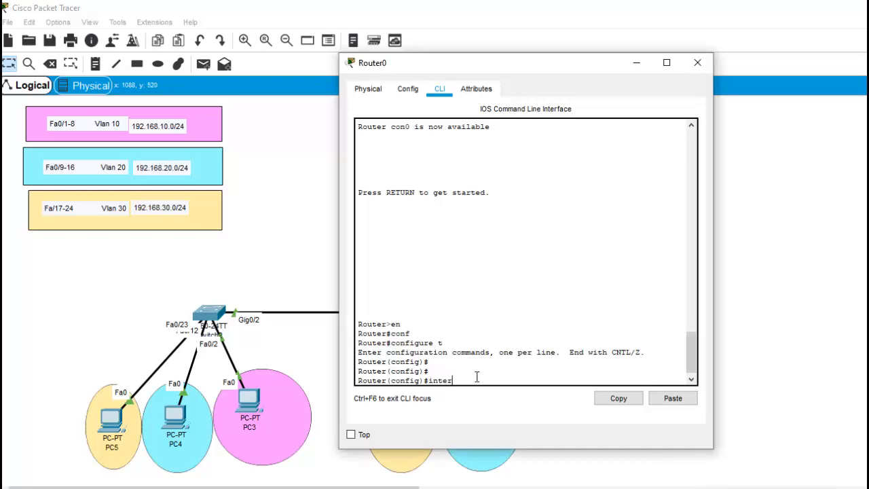
key("Tab")
type("g")
key("Tab")
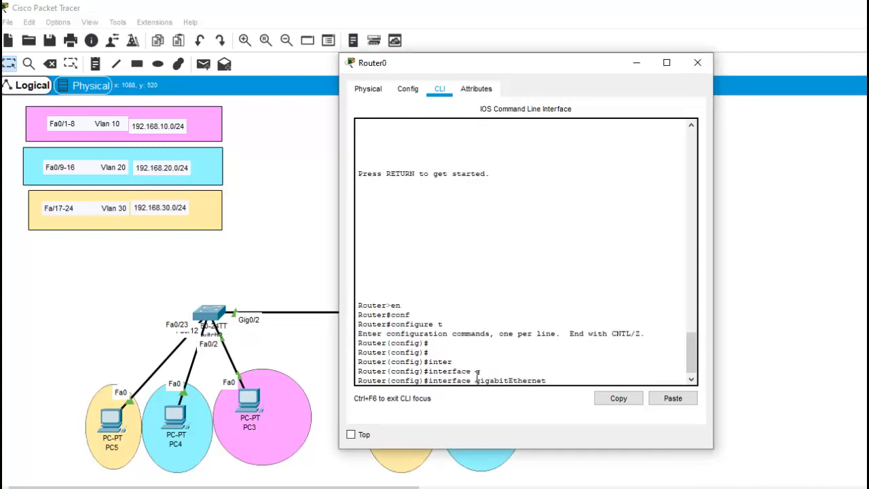
type("0/0/0")
left_click_drag(581, 64, 770, 82)
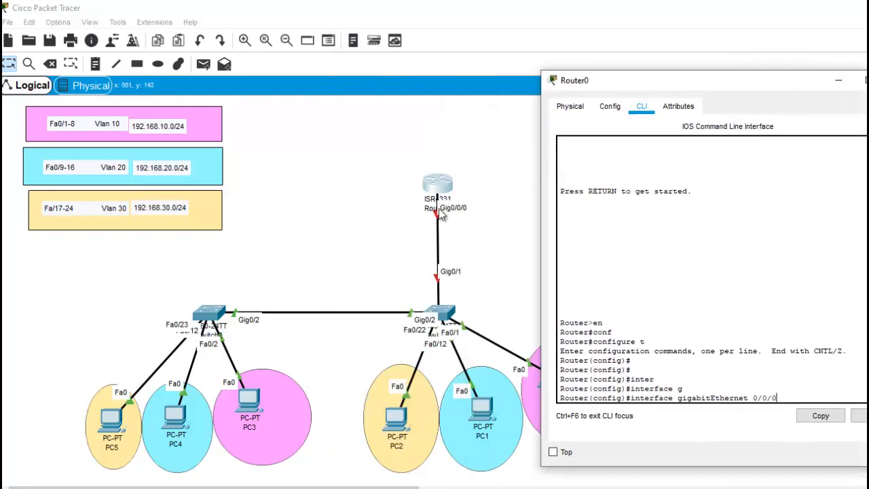
left_click_drag(713, 84, 538, 73)
type(".10")
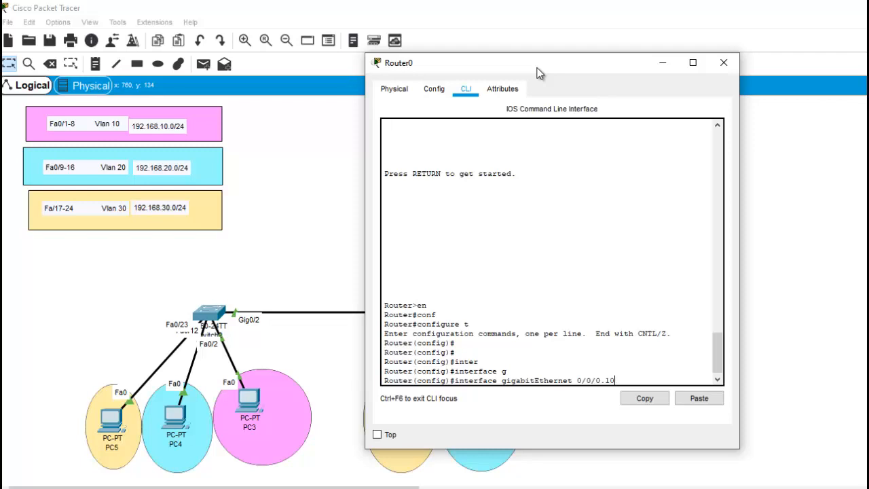
key("Return")
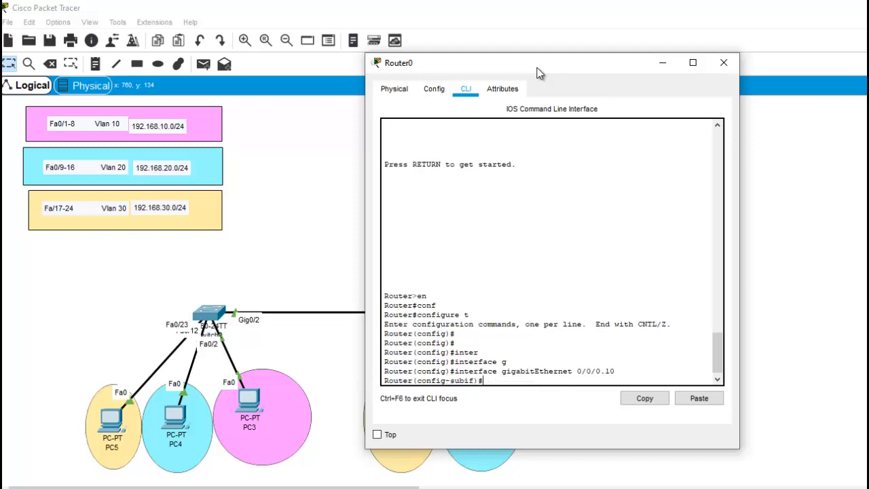
Set dot1Q encapsulation with VLAN ID 10 on subinterface 0/0/0.10, checking the command help for the allowed ID range
type("enc")
key("Tab")
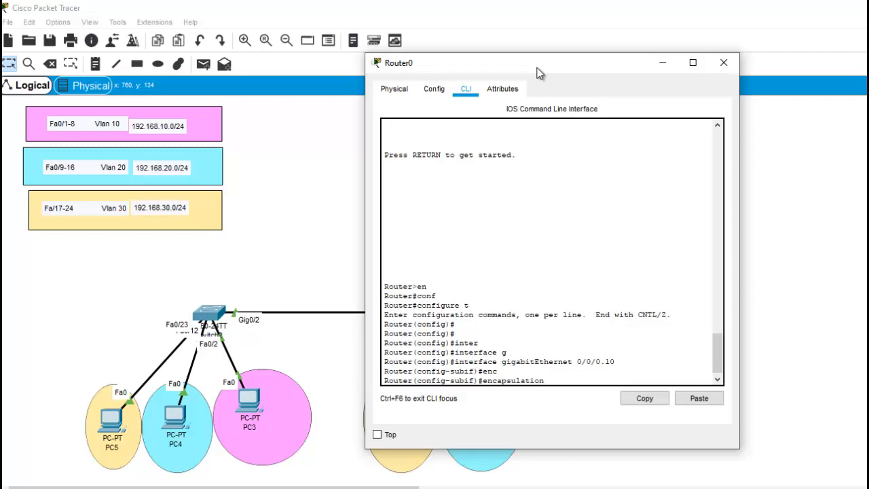
type("do")
key("Tab")
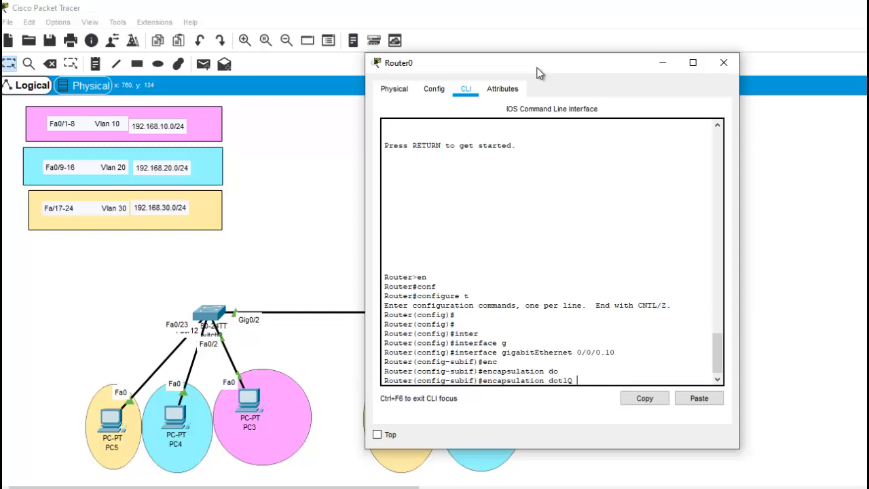
type("?")
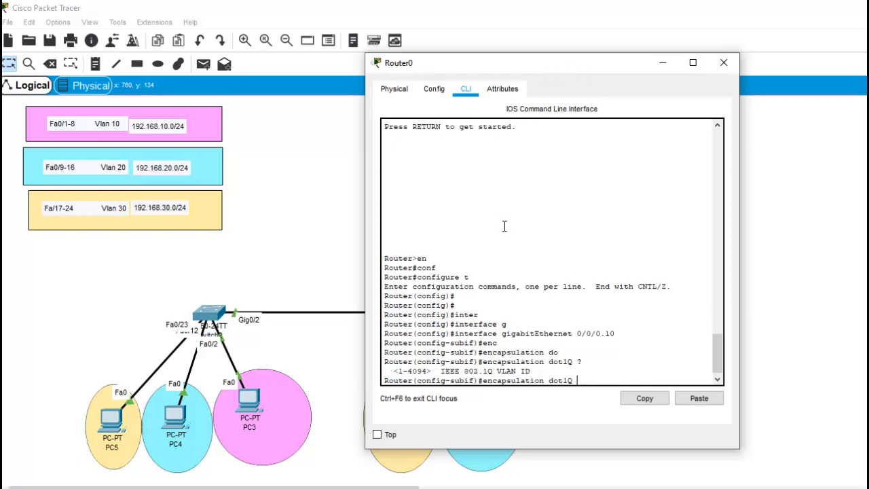
left_click_drag(394, 371, 531, 372)
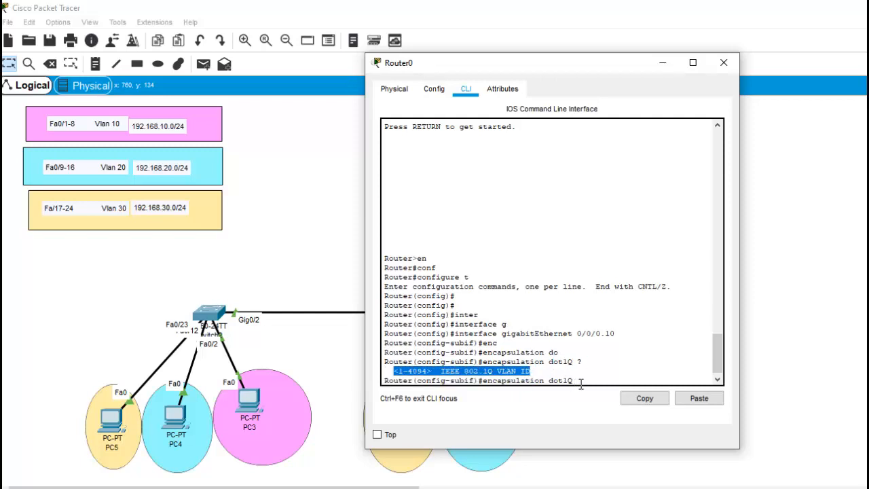
type("10")
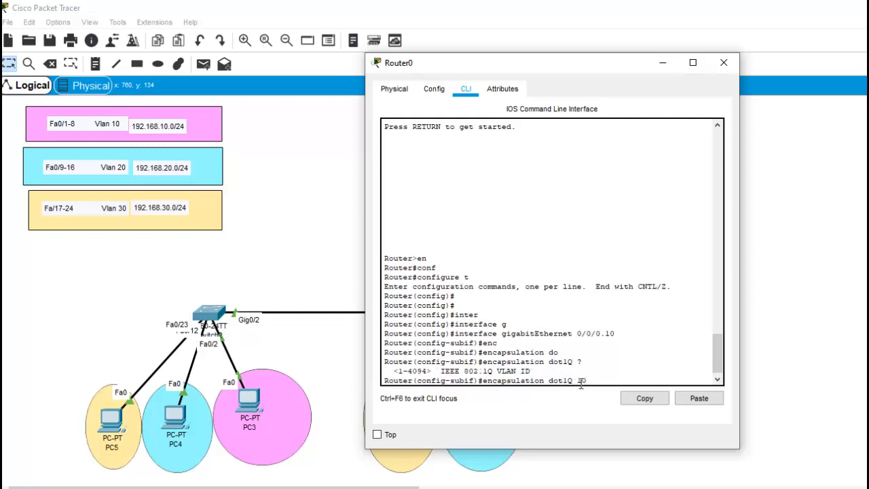
key("Return")
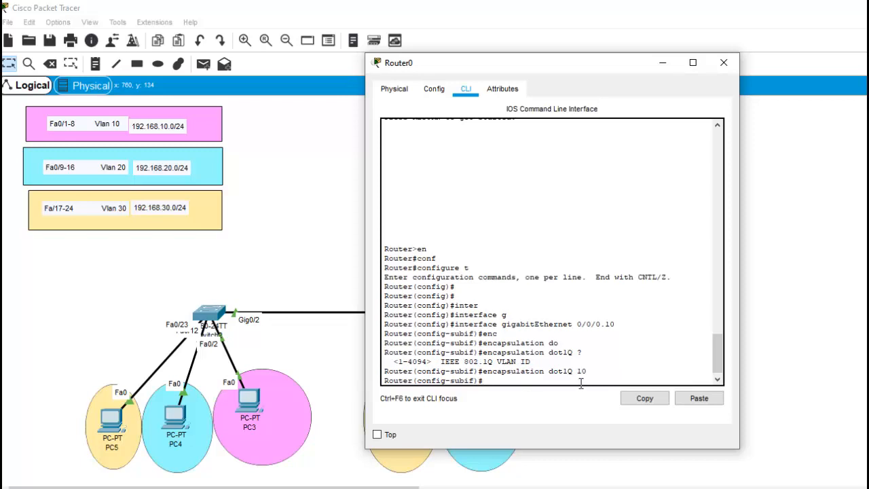
Assign IP address 192.168.10.1 with mask 255.255.255.0 to subinterface 0/0/0.10
type("ip ad")
key("Tab")
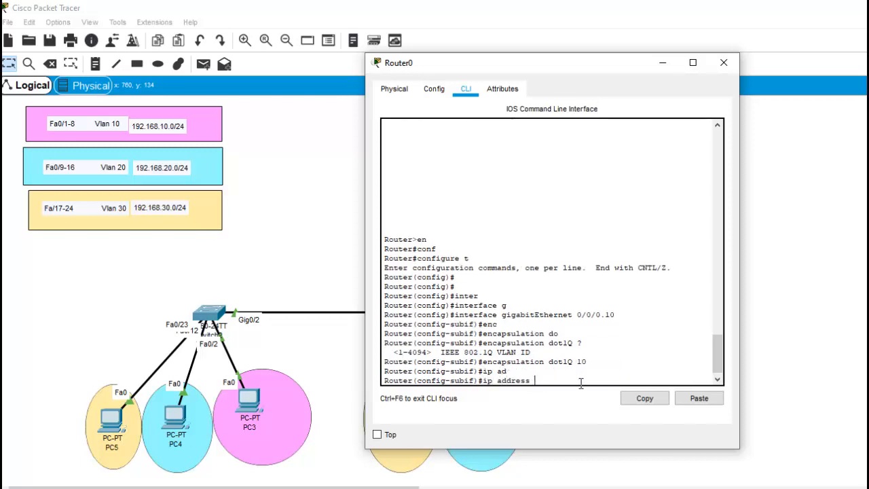
type("192.168.10.1 255.255..2")
key("BackSpace")
key("BackSpace")
type("55.")
key("BackSpace")
key("BackSpace")
key("BackSpace")
key("BackSpace")
type("255.0")
key("Return")
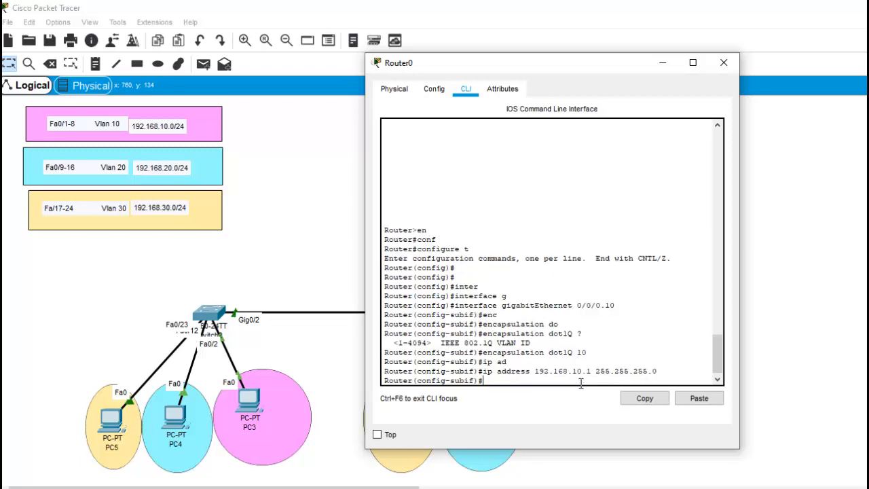
Enable subinterface 0/0/0.10 with no shutdown and exit to global configuration mode
type("no sh")
type("u")
key("Tab")
key("Return")
type("e")
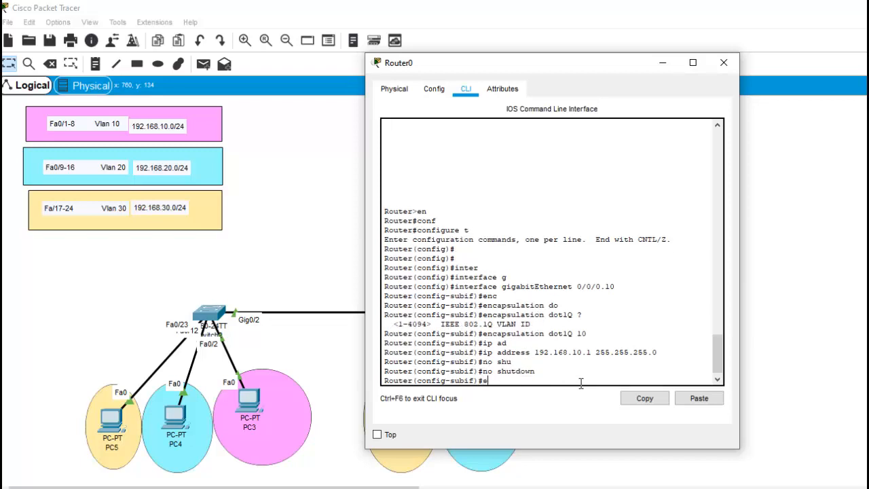
type("xit")
key("Return")
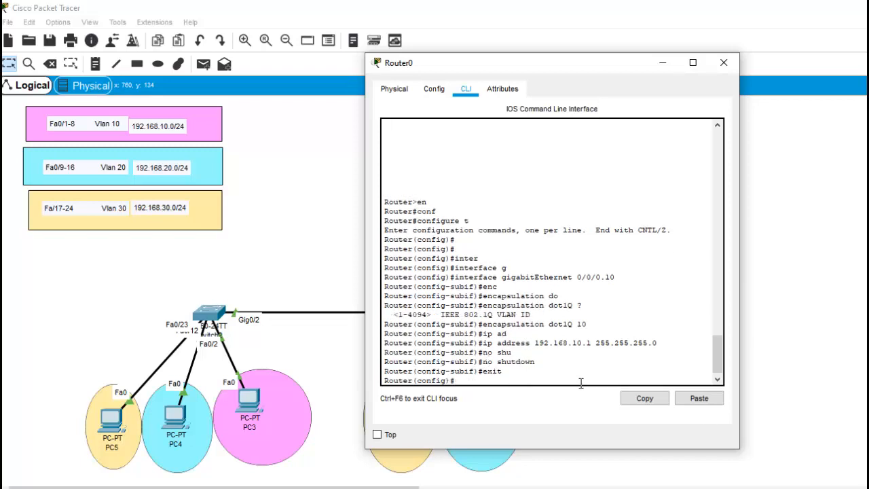
Create subinterface GigabitEthernet 0/0/0.20 on Router0 by reusing the earlier interface command
key("Up")
key("Up")
key("Up")
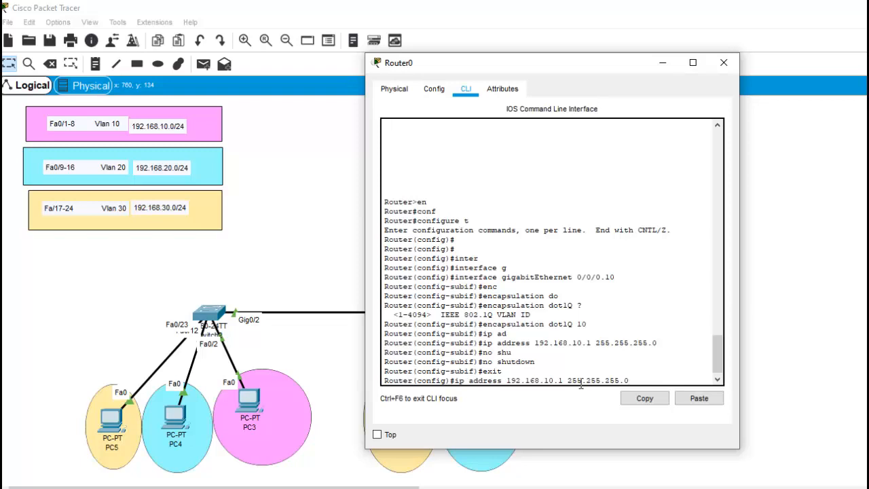
key("Up")
key("Up")
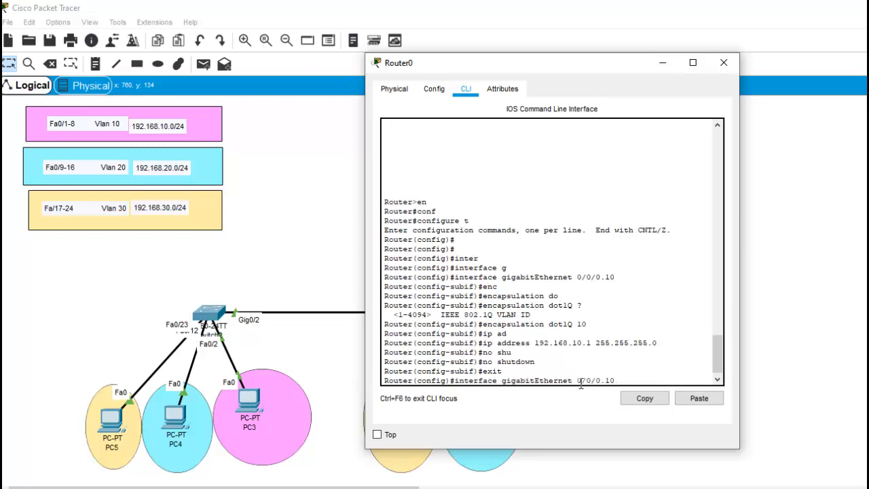
key("BackSpace")
key("BackSpace")
type("20")
left_click_drag(622, 378, 504, 379)
key("Return")
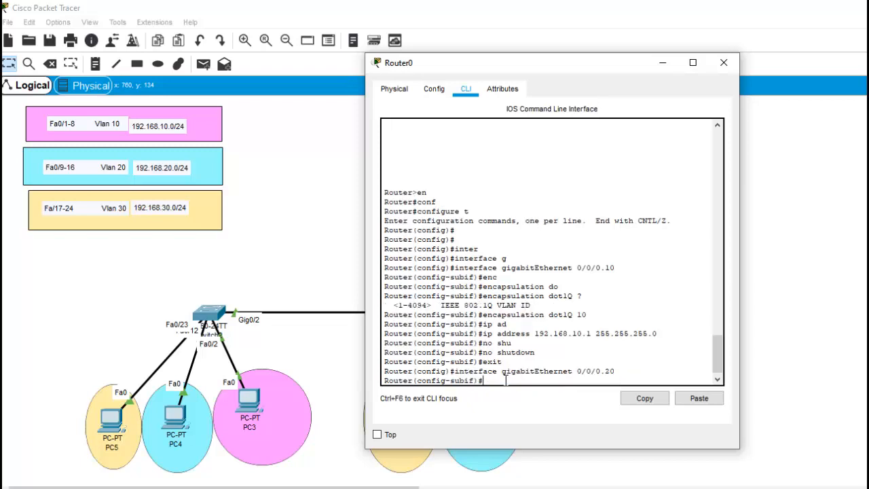
Set dot1Q encapsulation with VLAN ID 20 on subinterface 0/0/0.20
type("en")
key("Tab")
type("do")
key("Tab")
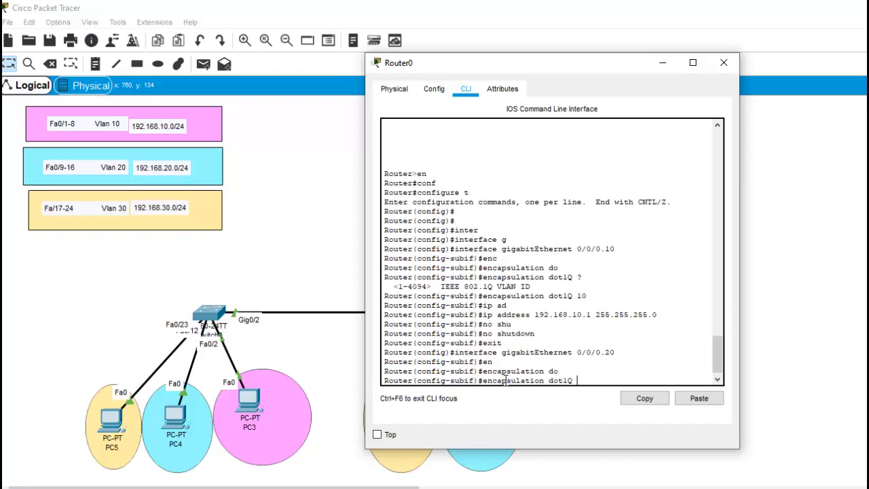
key("Return")
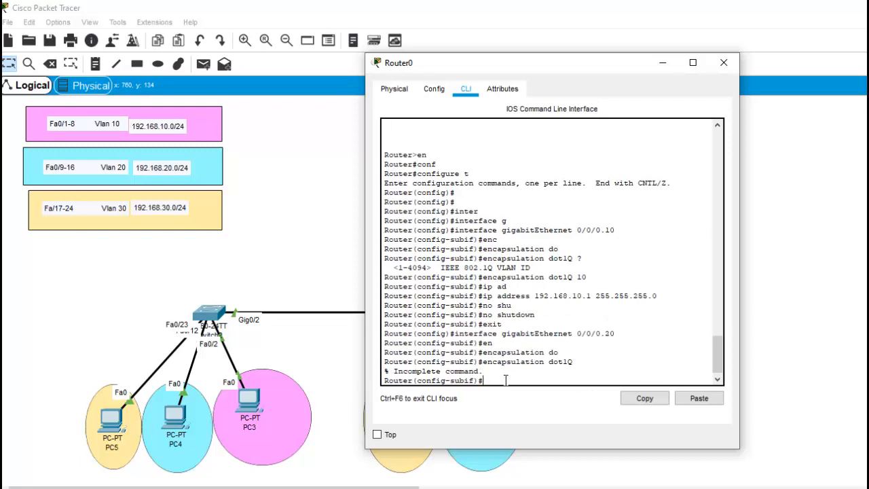
key("Up")
type("20")
key("Return")
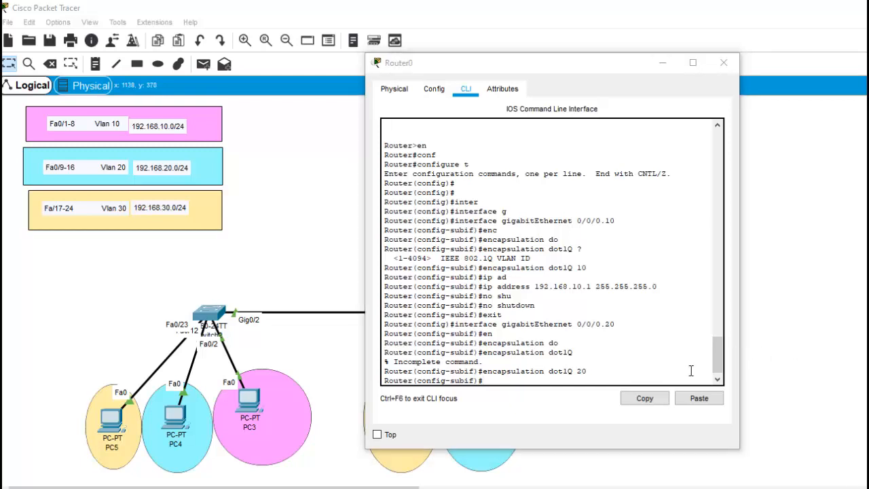
Assign IP address 192.168.20.1 with mask 255.255.255.0 to subinterface 0/0/0.20
left_click(618, 373)
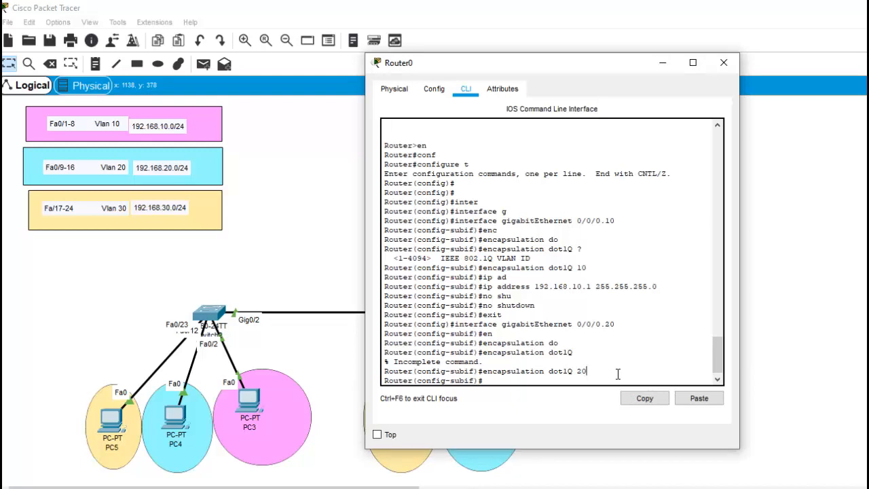
type("ip add")
key("Tab")
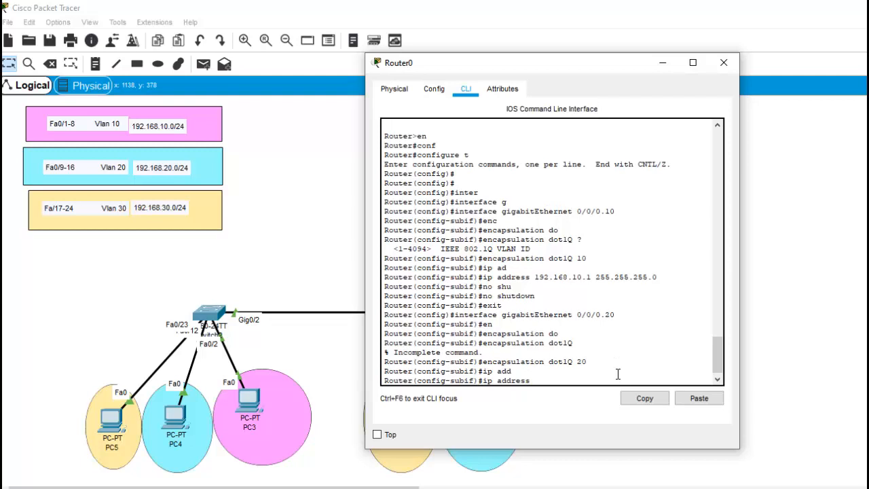
type("192.168.20.1 255.255.255.")
type("0")
key("Return")
Enable subinterface 0/0/0.20 with no shutdown and exit to global configuration mode
type("no")
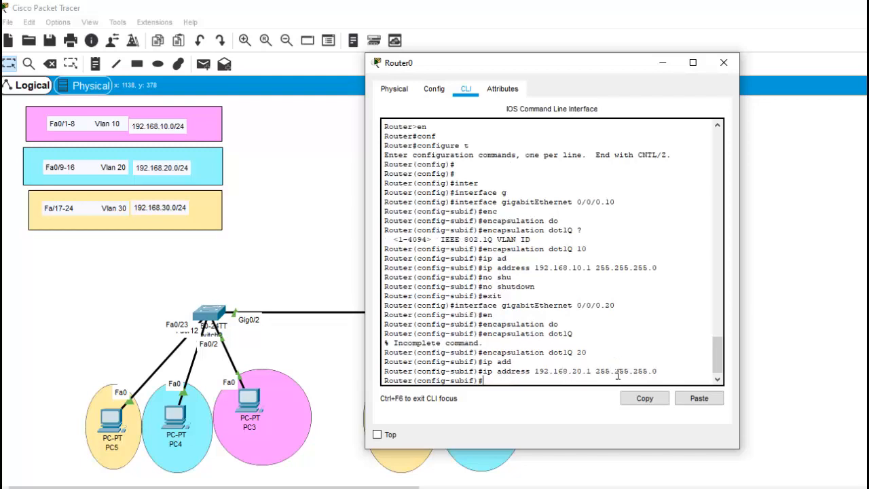
type(" shu")
key("Tab")
key("Return")
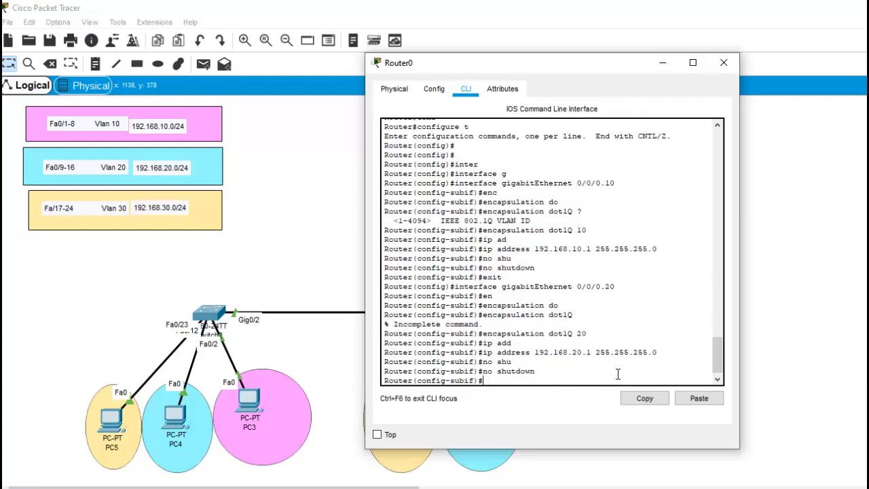
type("exit")
key("Return")
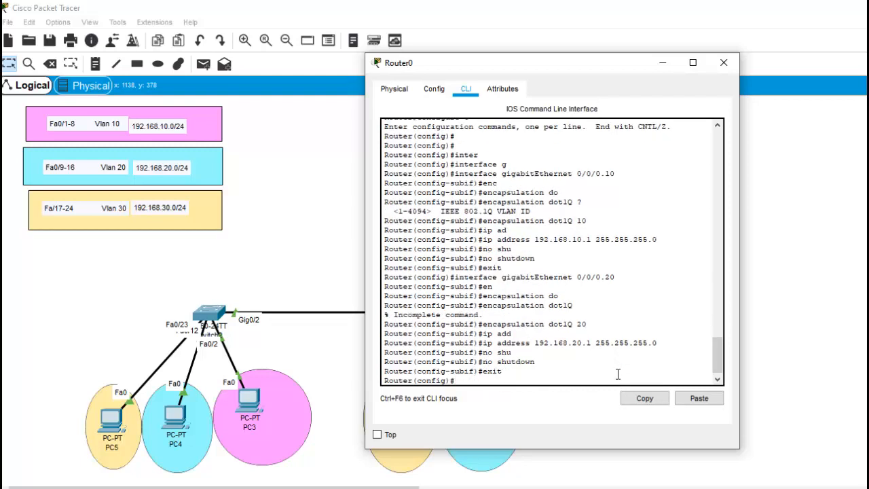
Create subinterface GigabitEthernet 0/0/0.30 on Router0 by reusing the earlier interface command
key("Up")
key("Up")
key("Up")
key("Up")
key("Up")
key("Up")
key("Up")
key("BackSpace")
key("BackSpace")
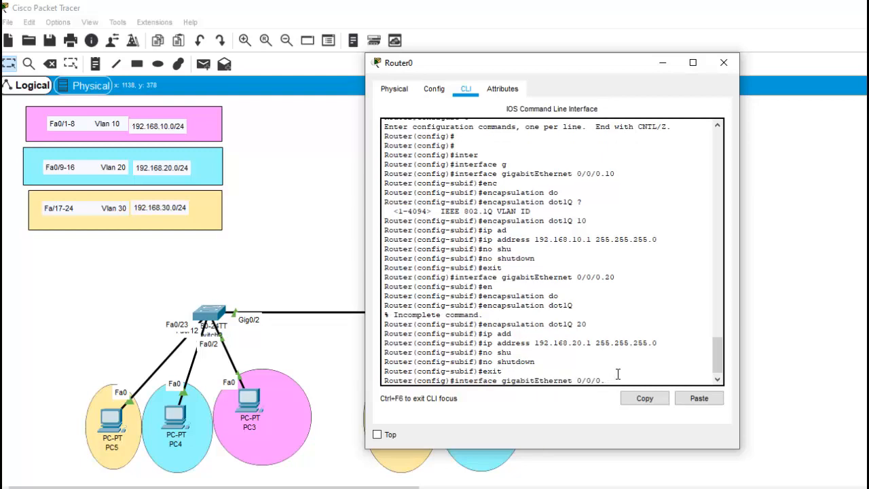
type("30")
key("Return")
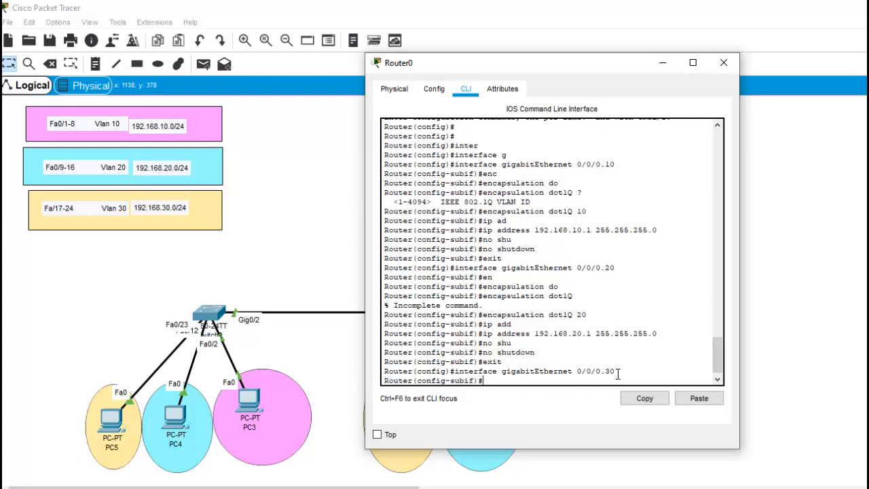
Set dot1Q encapsulation with VLAN ID 30 on subinterface 0/0/0.30
type("ip")
key("BackSpace")
key("BackSpace")
type("en")
key("Tab")
type("d")
key("Tab")
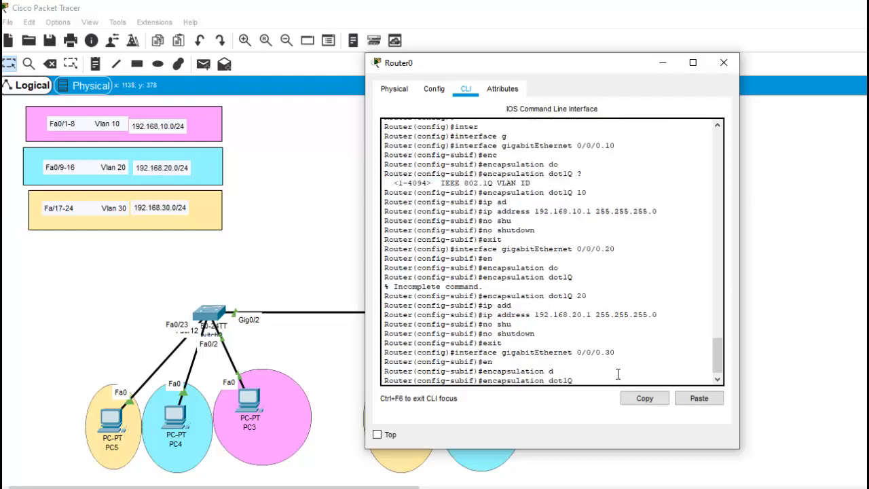
type("30")
key("Return")
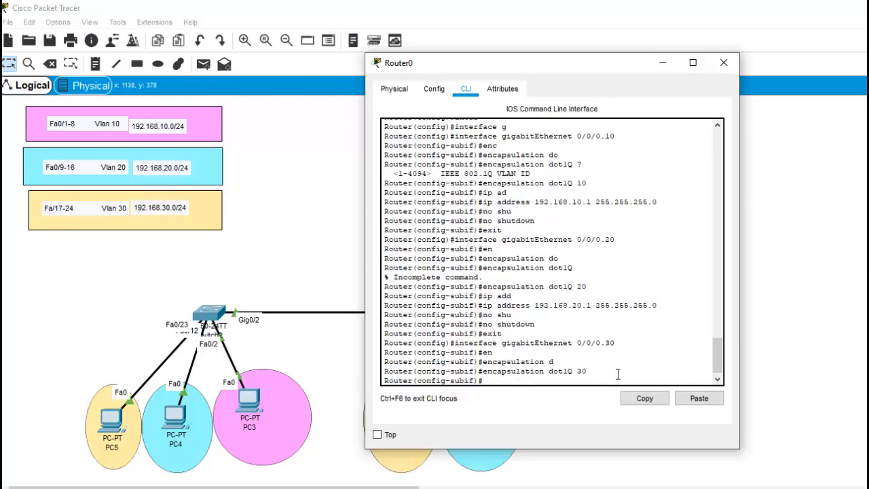
Assign IP address 192.168.30.1 with mask 255.255.255.0 to subinterface 0/0/0.30
type("ip add")
key("Tab")
type("192.1")
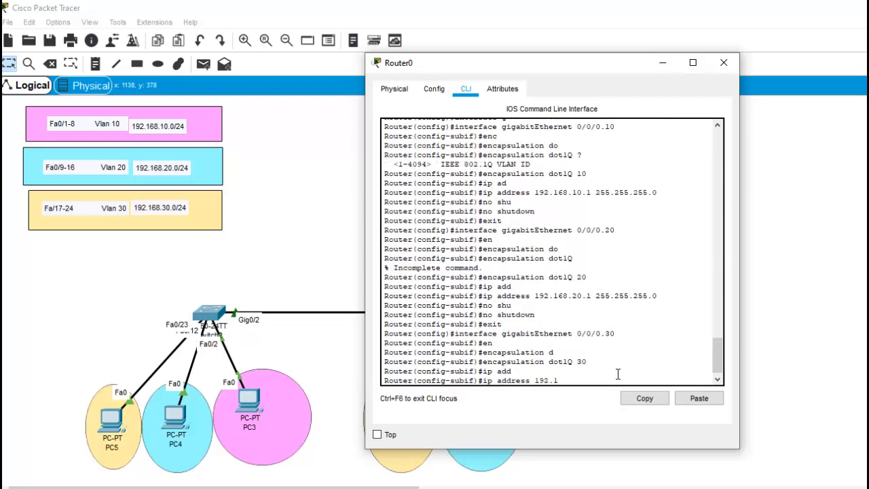
type("68.30.1 255.255.255.0")
key("Return")
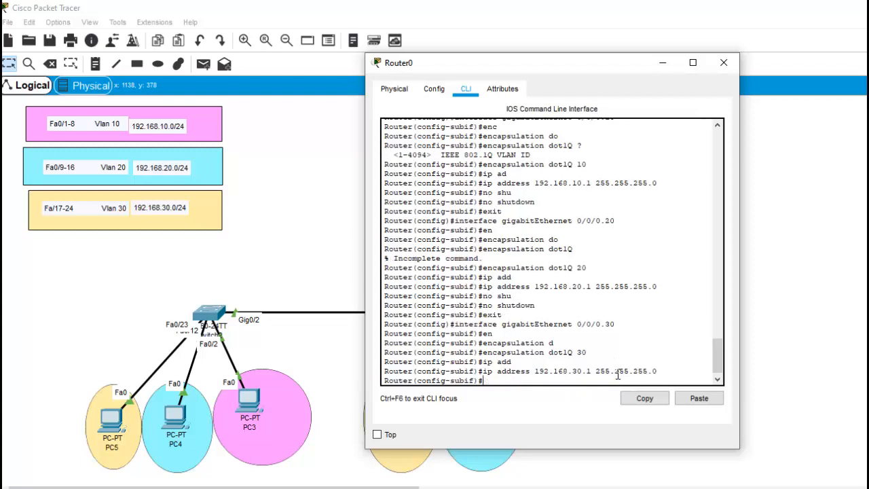
Enable subinterface 0/0/0.30 with no shutdown and exit to global configuration mode
type("no shu")
key("Tab")
key("Return")
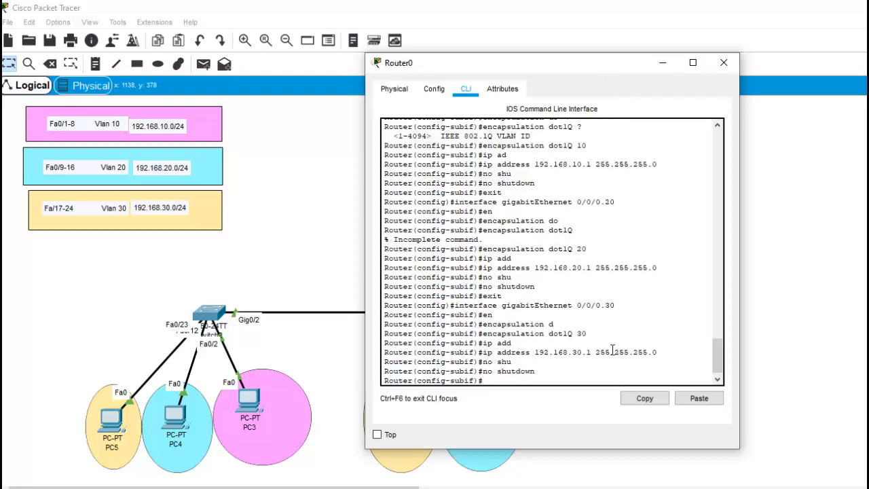
key("Return")
type("exit")
key("Return")
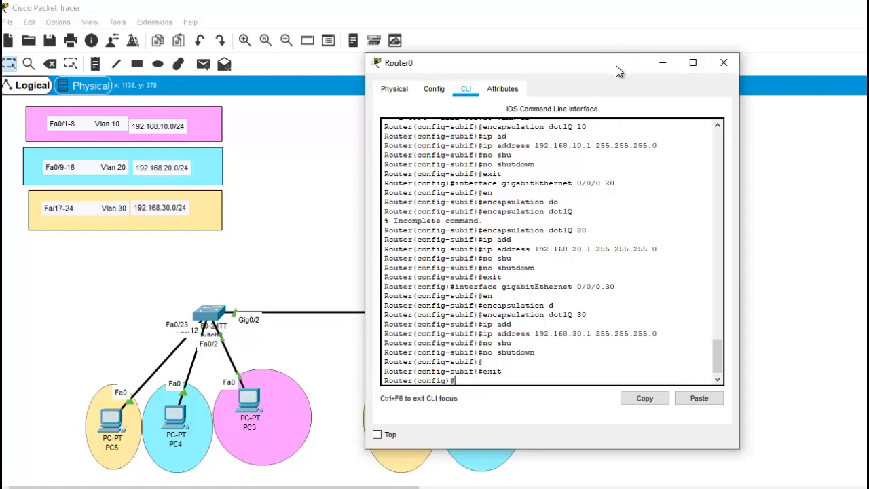
Move the Router0 window off the topology and enter configuration of physical interface GigabitEthernet 0/0/0
left_click_drag(616, 66, 721, 111)
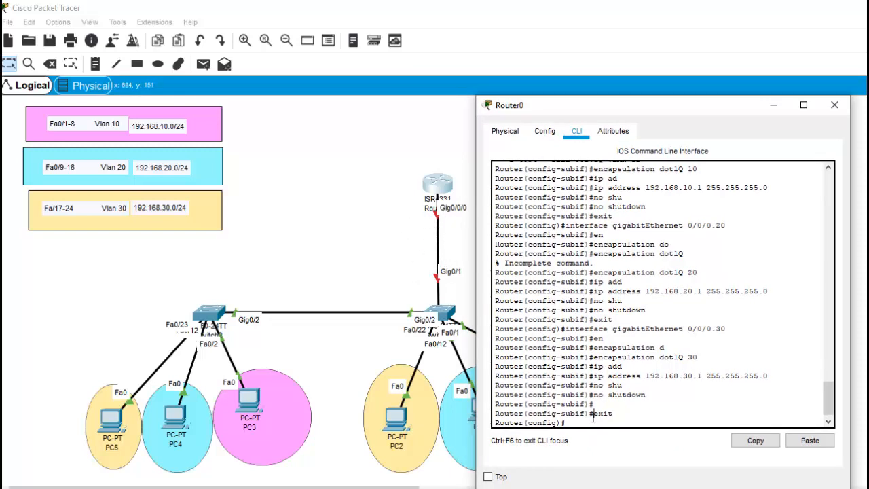
type("inter")
key("Tab")
type("g")
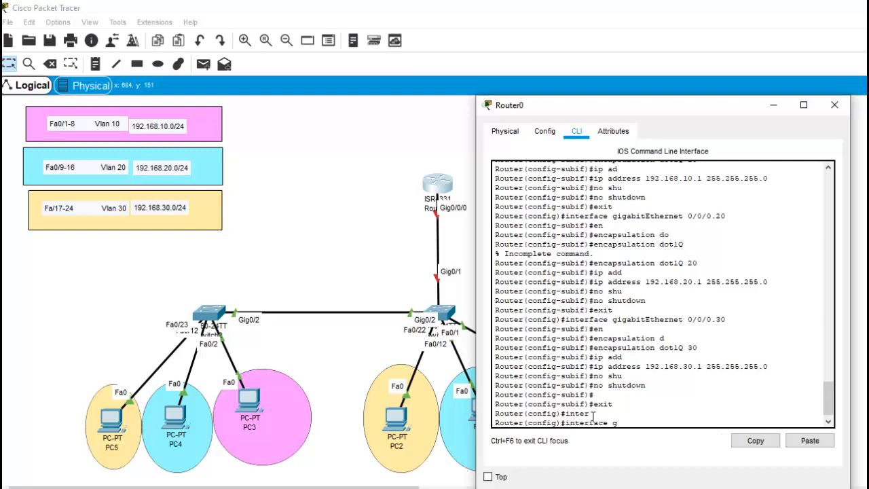
key("Tab")
type("0/0/")
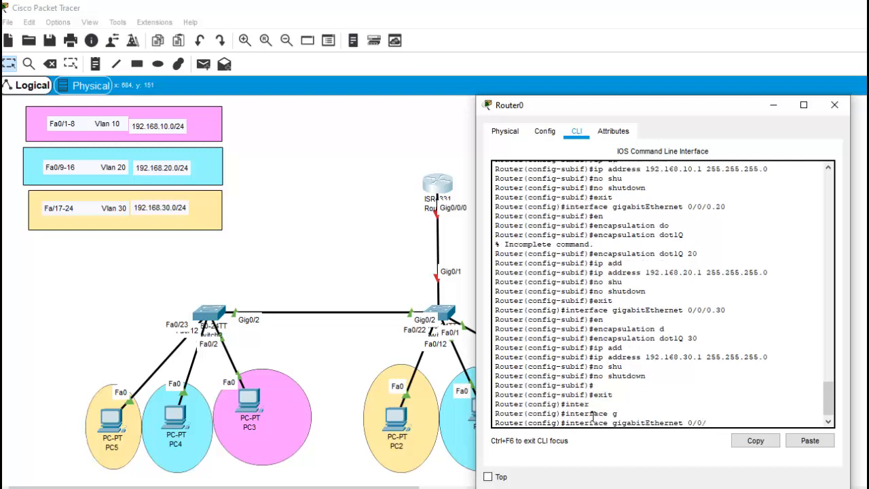
type("0")
key("Return")
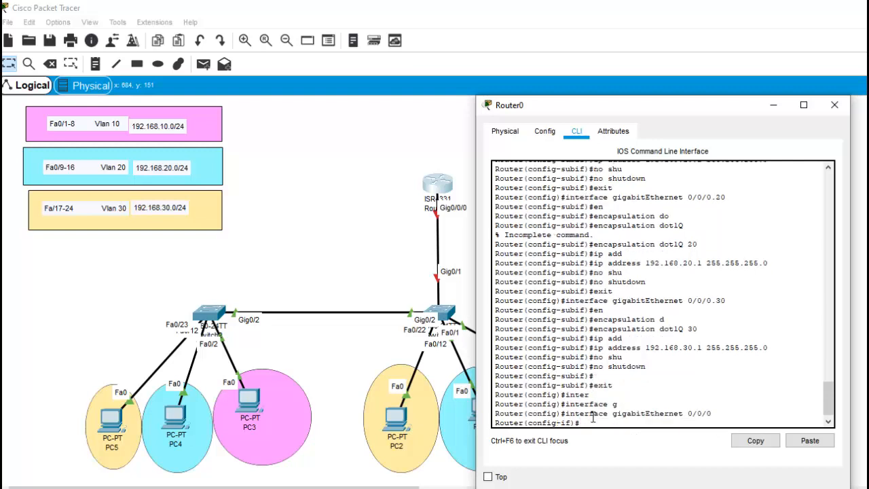
Enable GigabitEthernet 0/0/0 with no shutdown, exit to global configuration mode and close the Router0 window
type("noshu")
key("Left")
key("Left")
key("Left")
key("Tab")
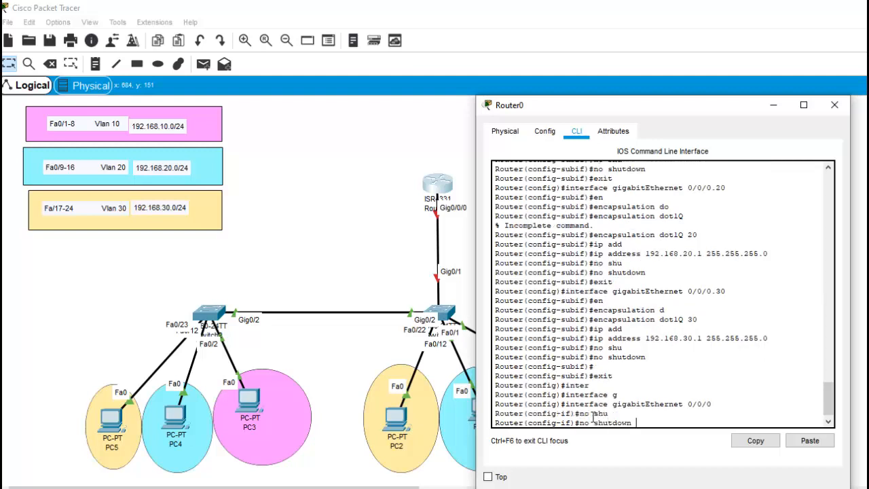
key("Return")
key("Return")
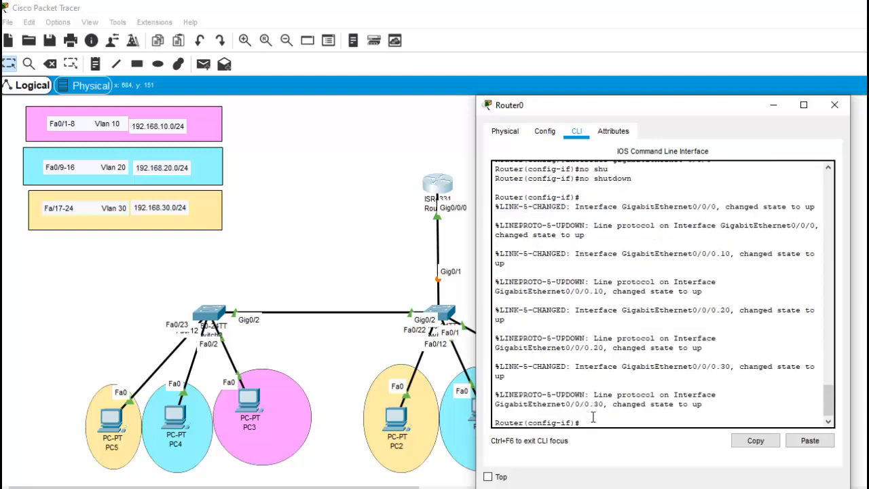
type("exit")
key("Return")
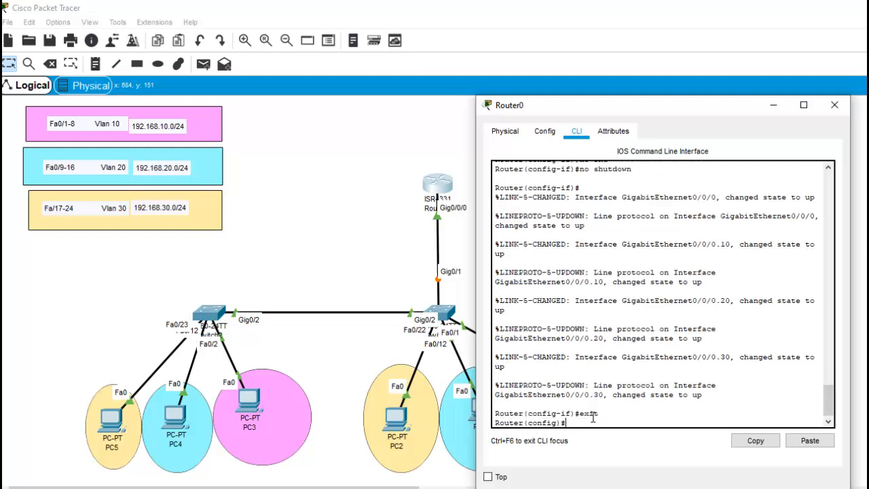
key("Return")
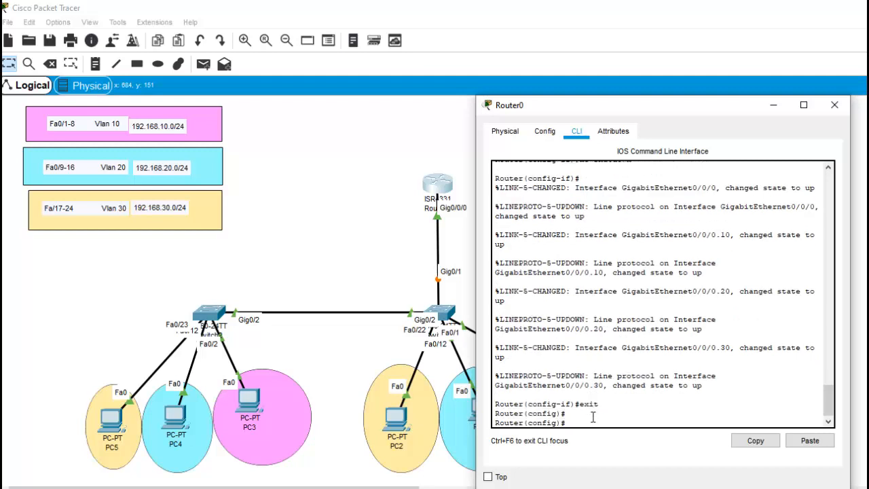
left_click(841, 107)
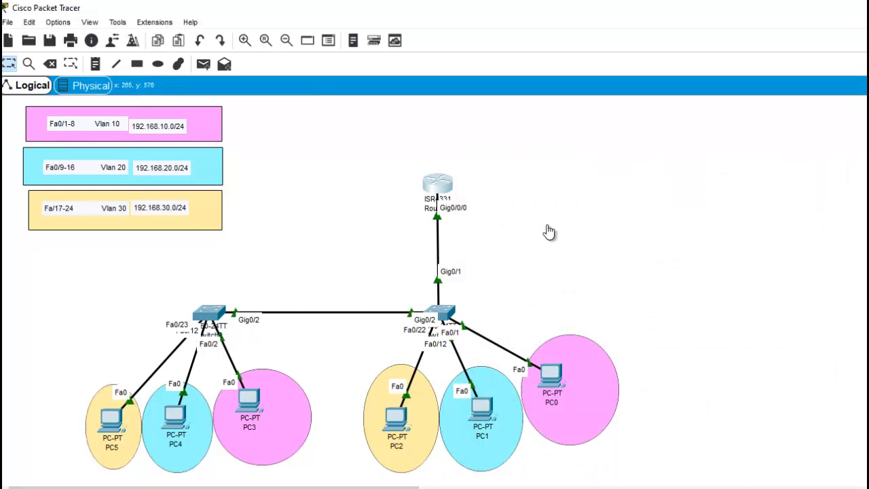
Ping 192.168.20.20 from PC0's command prompt to test routing between VLAN 10 and VLAN 20
left_click(553, 381)
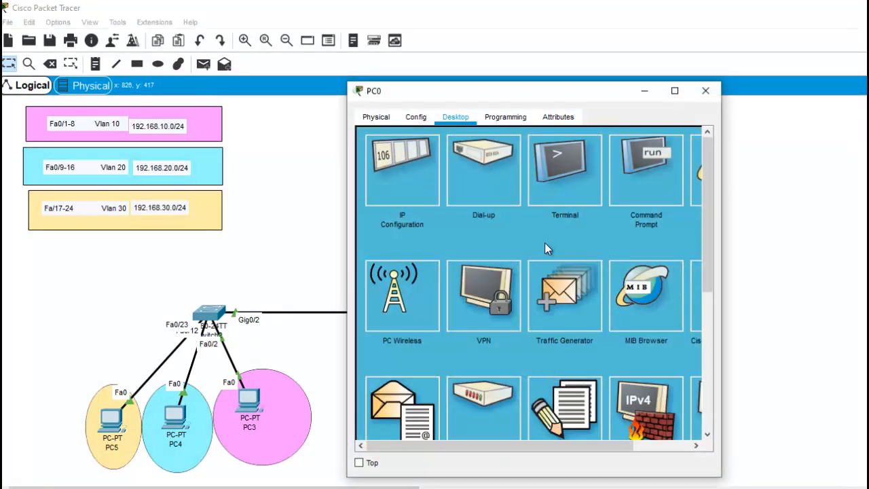
left_click(660, 199)
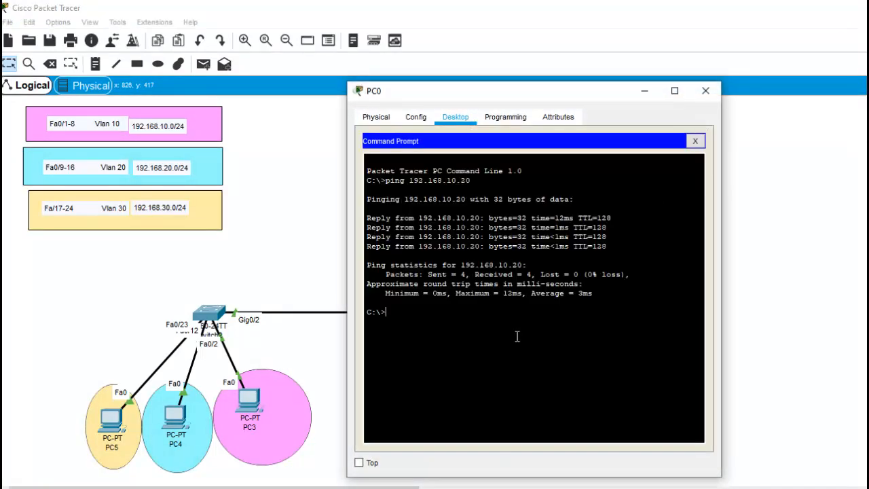
key("Up")
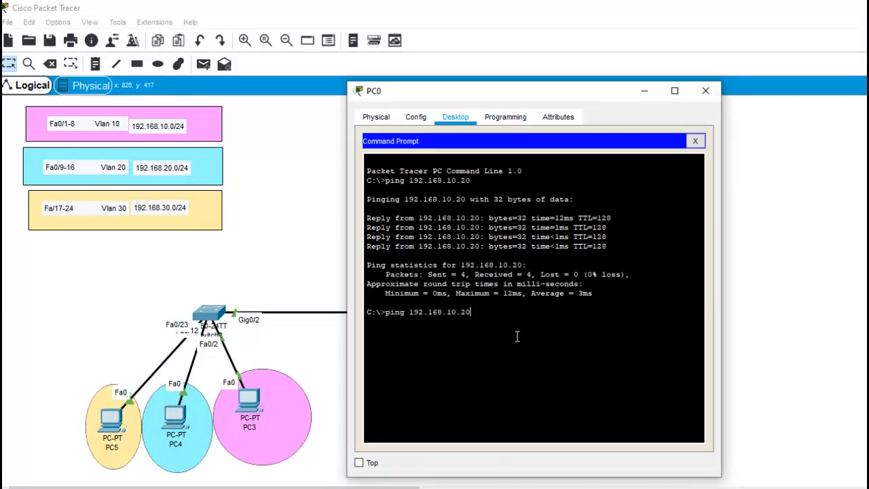
key("BackSpace")
key("BackSpace")
key("BackSpace")
key("BackSpace")
key("BackSpace")
type("2")
key("BackSpace")
type("20.20")
key("Return")
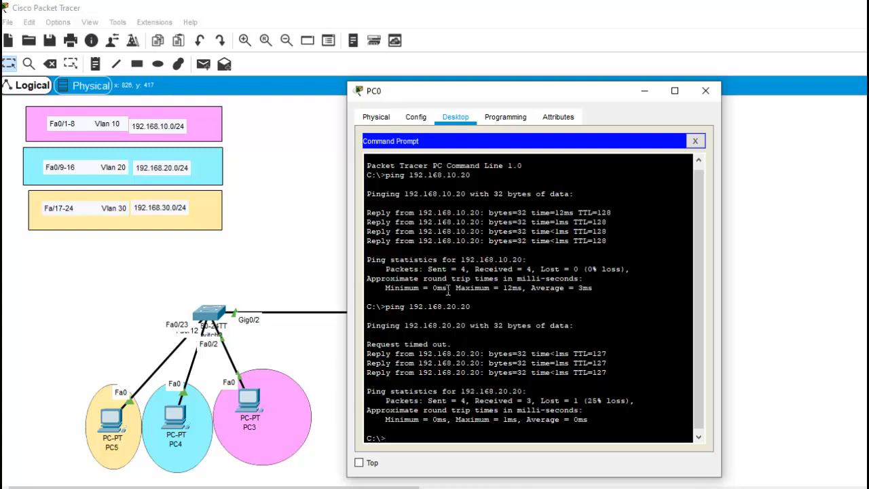
Check PC0's IP address and default gateway in its IP configuration, and close the PC0 window
left_click(695, 140)
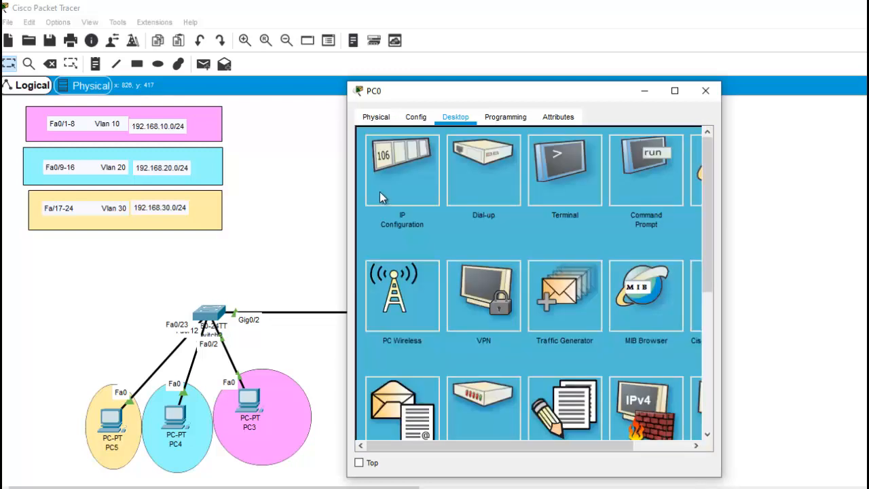
left_click(380, 191)
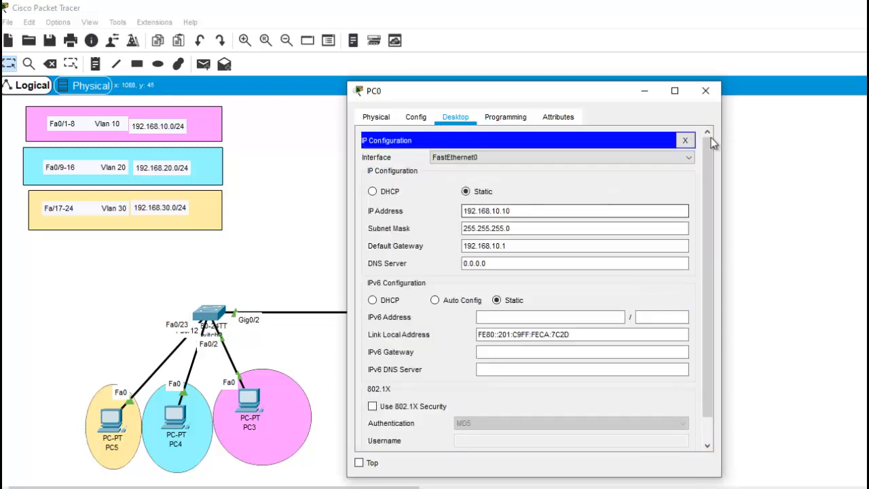
left_click(684, 140)
left_click(705, 90)
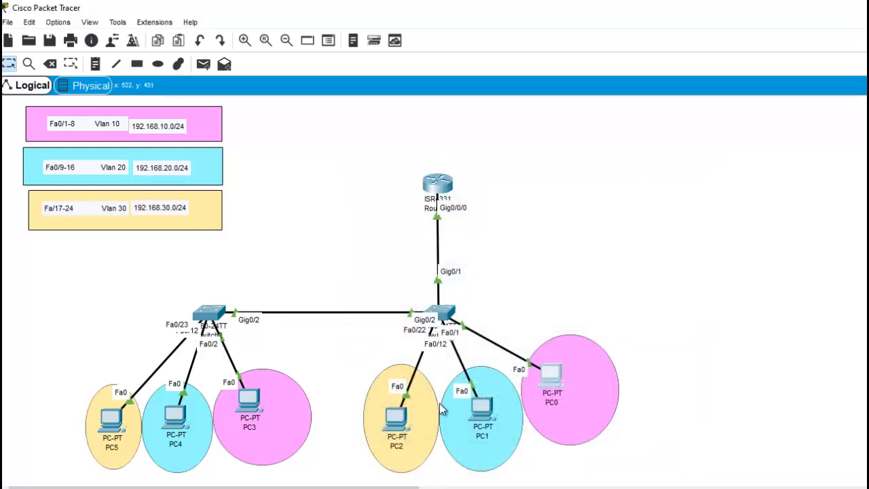